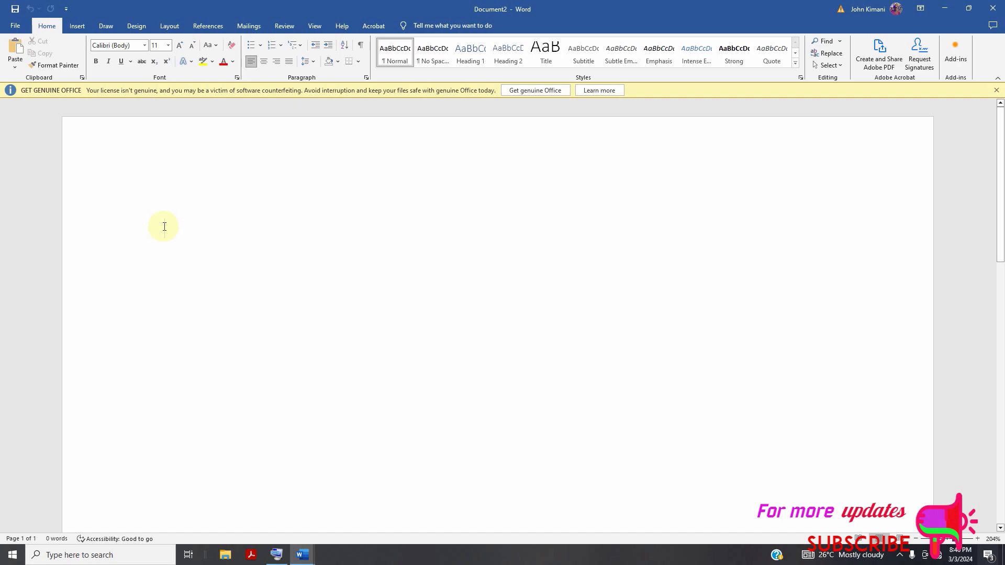
Look through the recently used documents and the recently used folders available for opening.
left_click(15, 27)
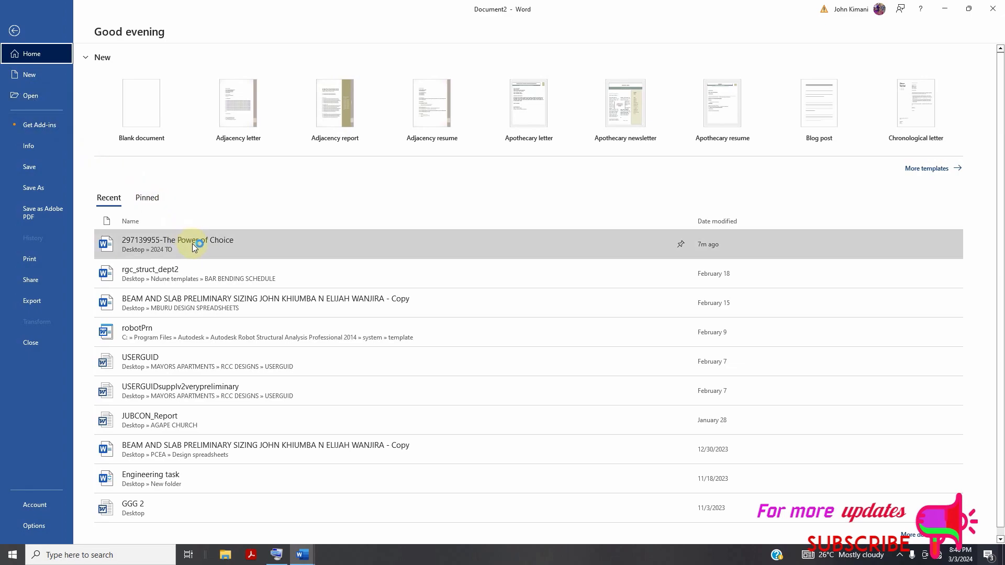
scroll(193, 243, "down", 1)
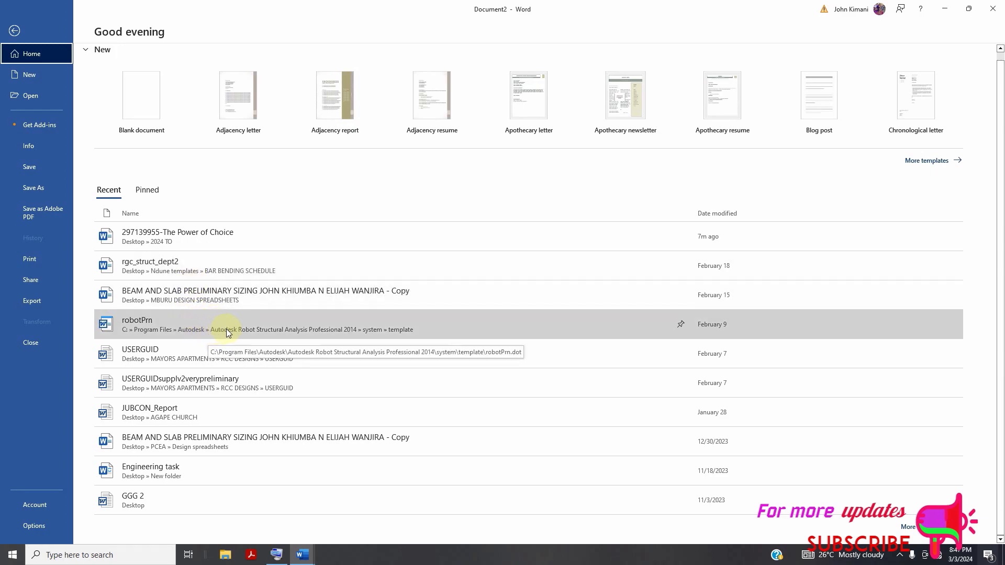
scroll(227, 466, "up", 1)
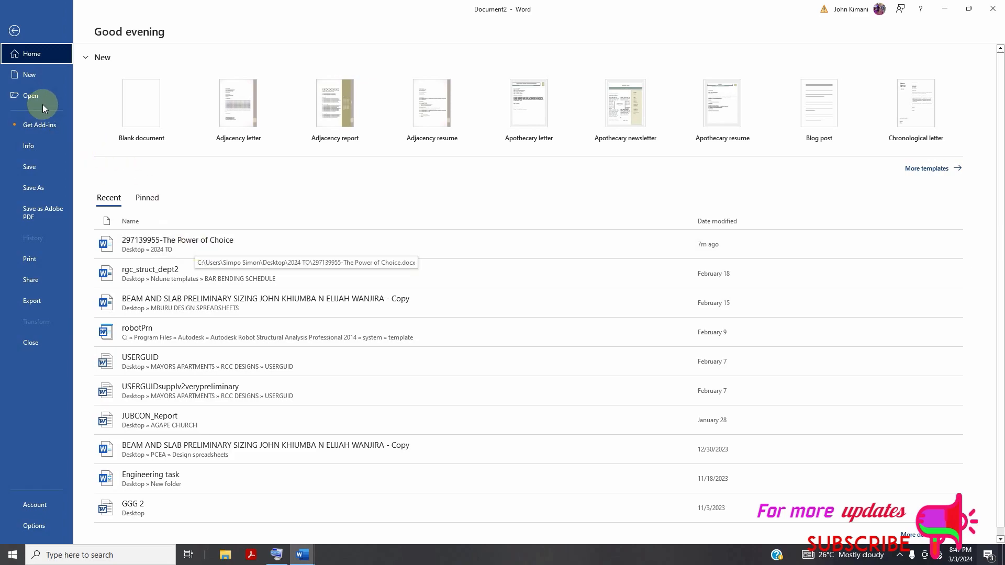
left_click(38, 95)
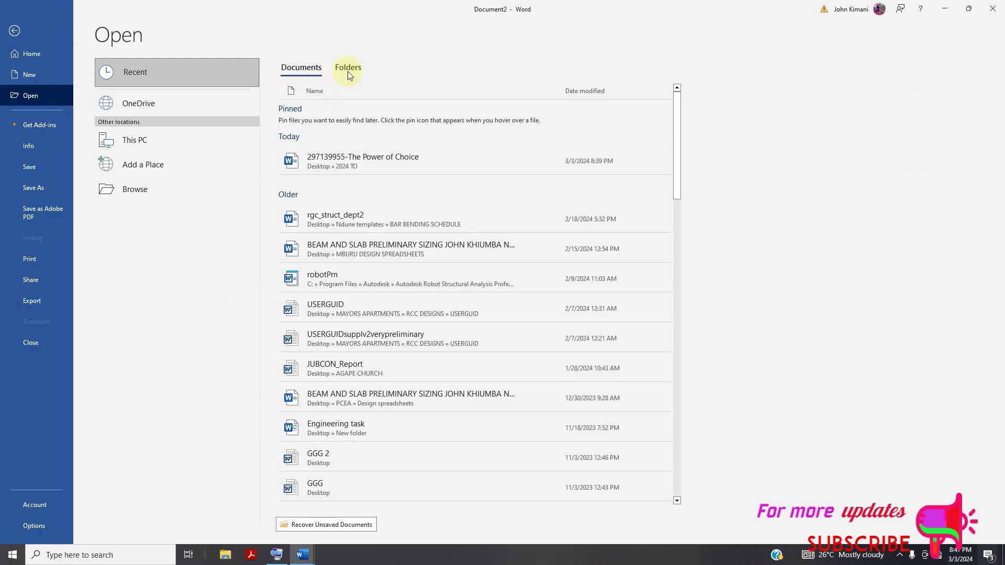
left_click(348, 71)
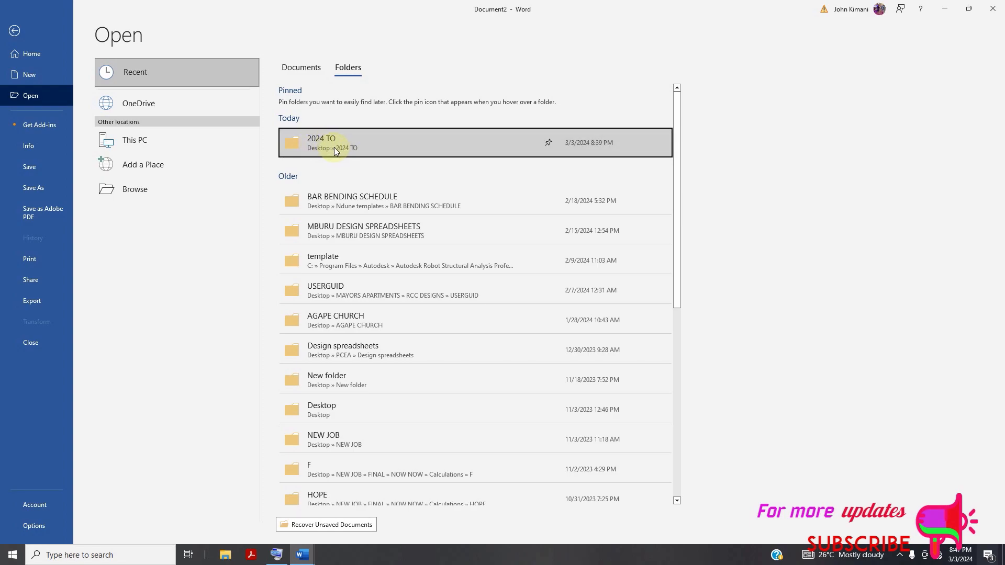
Open the Word document "Netflix's Global Expansion edited" from the Desktop folder 2024 TO.
left_click(137, 141)
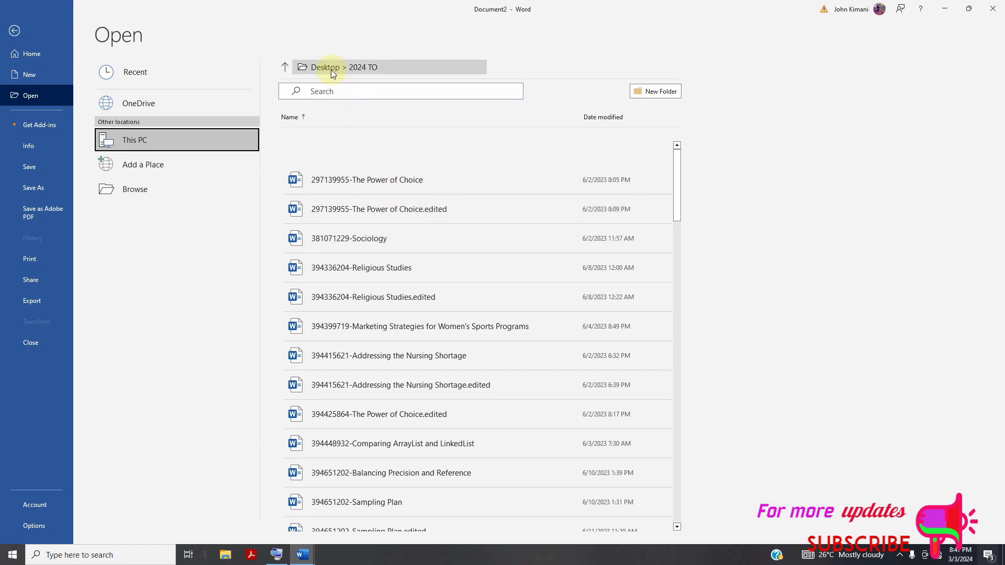
scroll(423, 246, "down", 3)
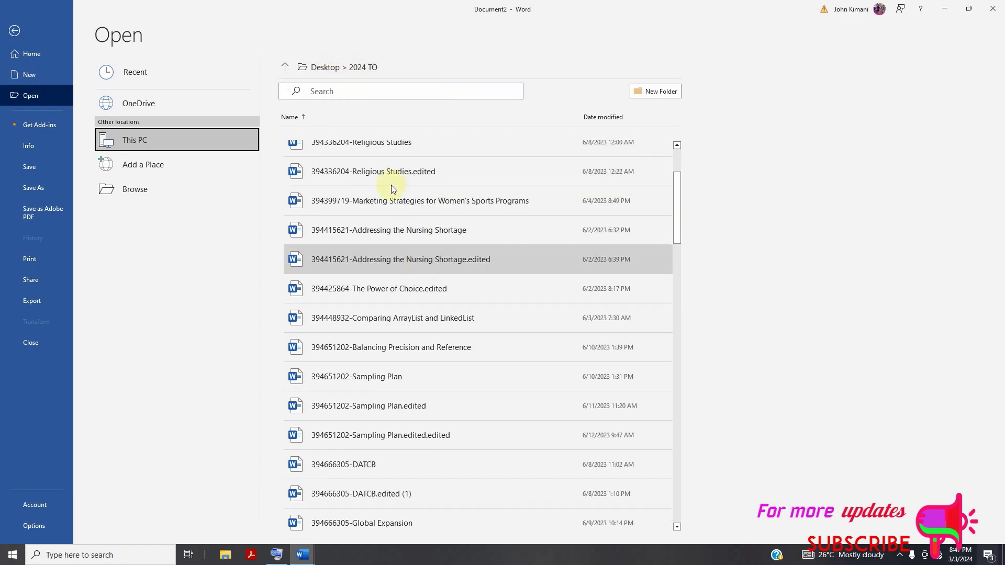
left_click(319, 61)
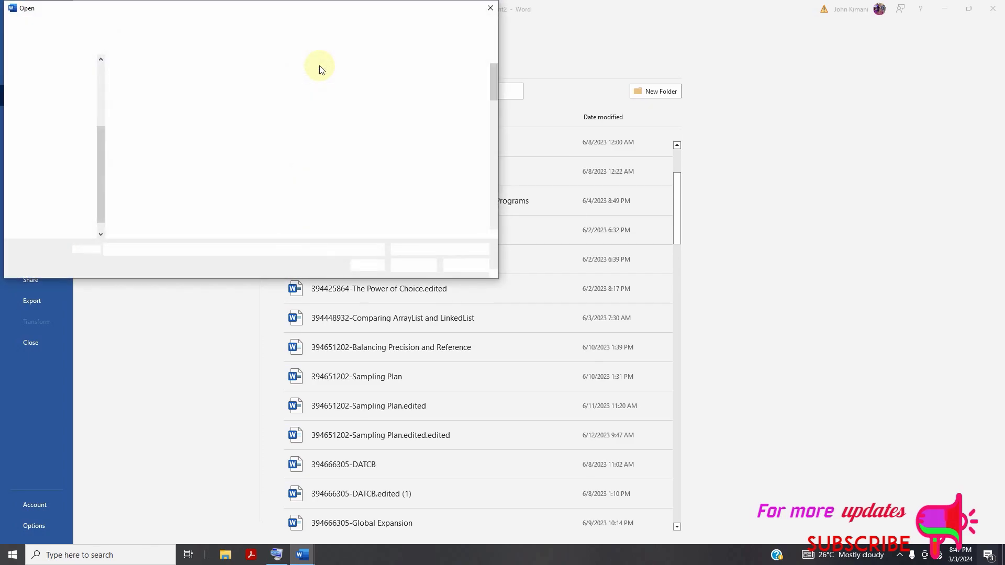
left_click(319, 62)
left_click(251, 26)
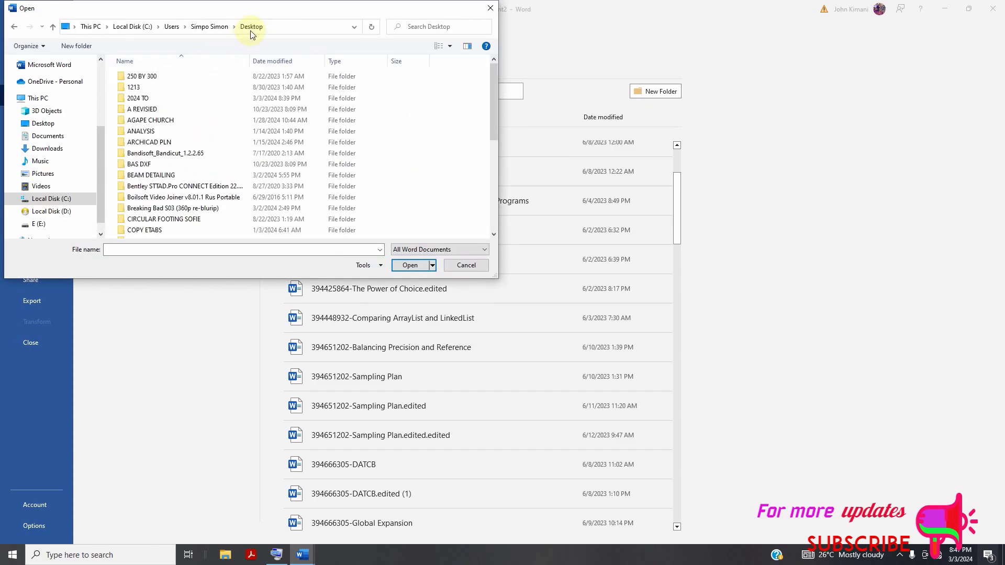
double_click(143, 109)
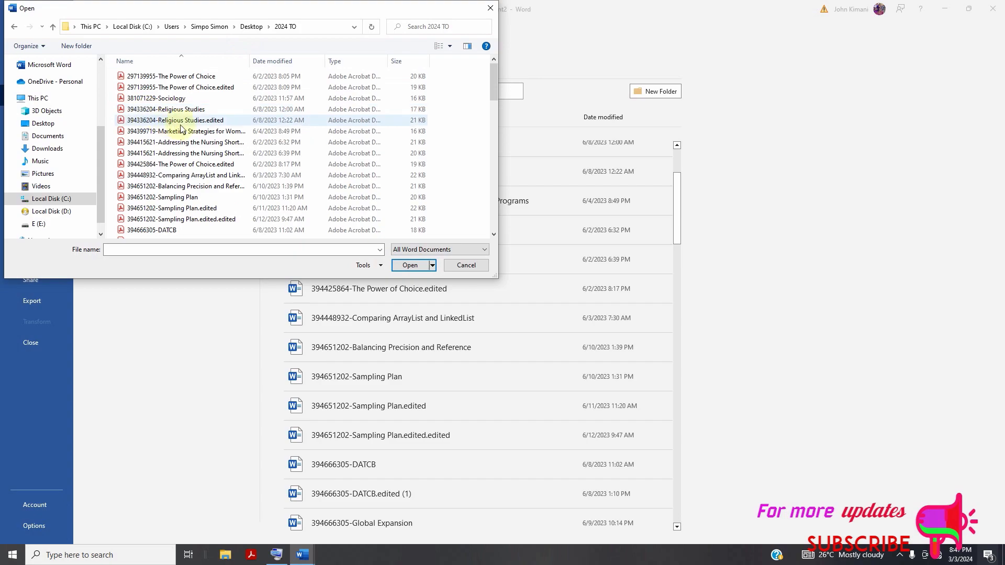
scroll(210, 157, "down", 1)
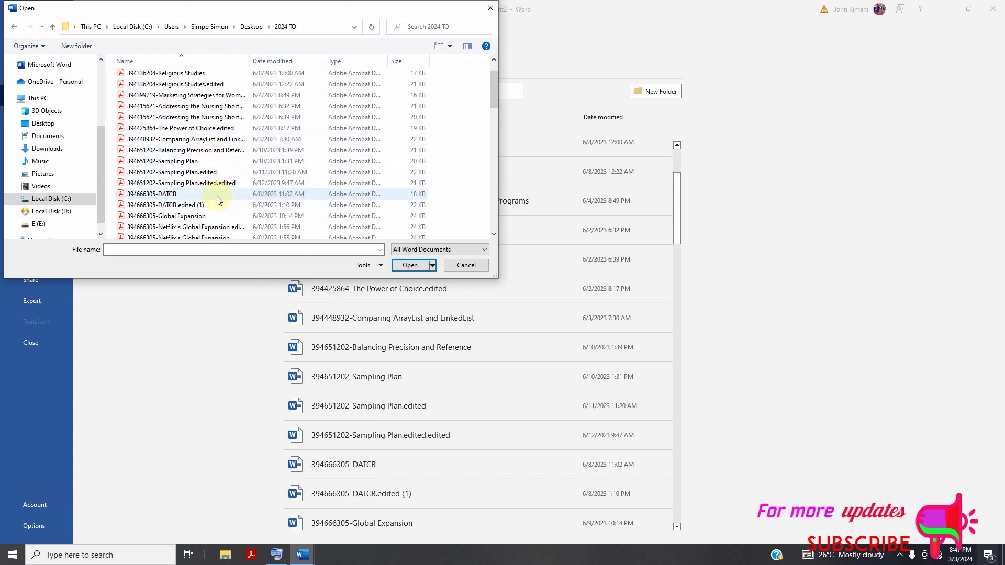
scroll(211, 199, "down", 2)
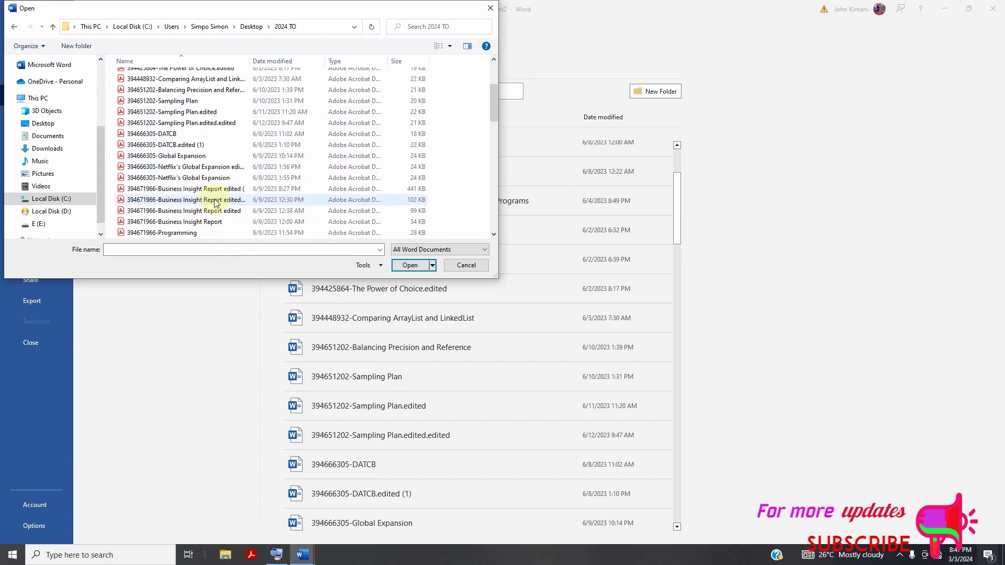
left_click(214, 166)
left_click(410, 265)
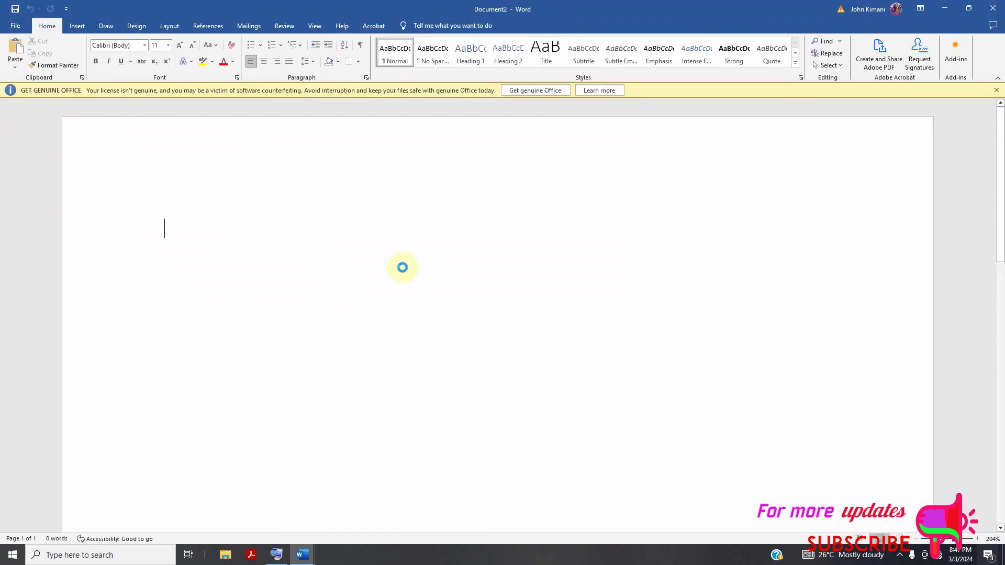
Create a new blank document.
scroll(468, 257, "down", 15)
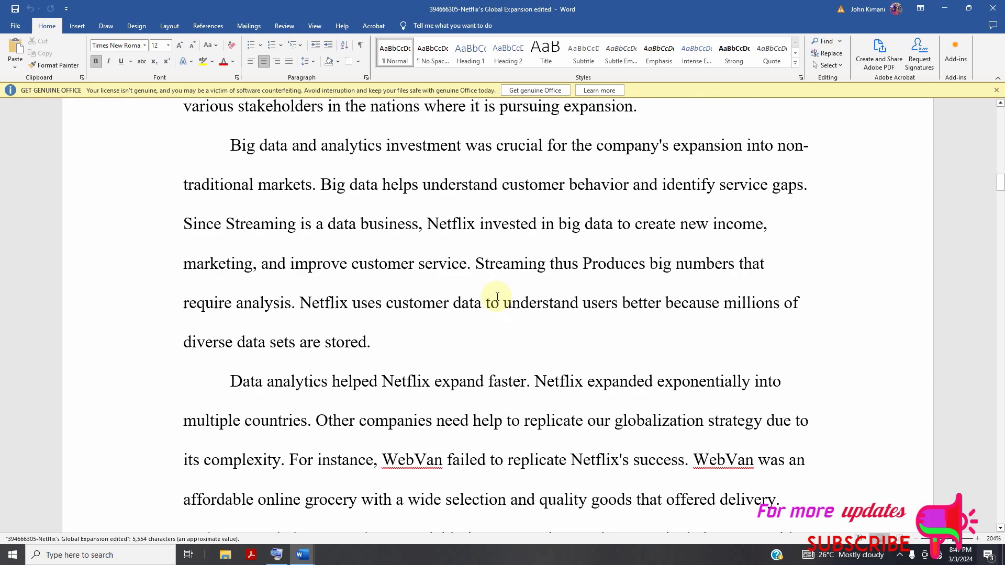
scroll(497, 296, "down", 15)
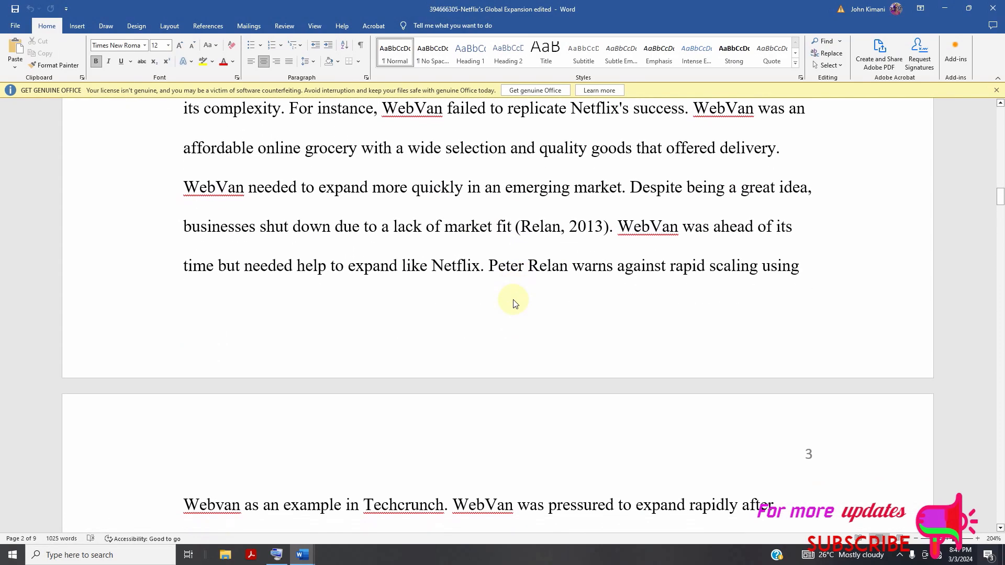
scroll(512, 300, "up", 15)
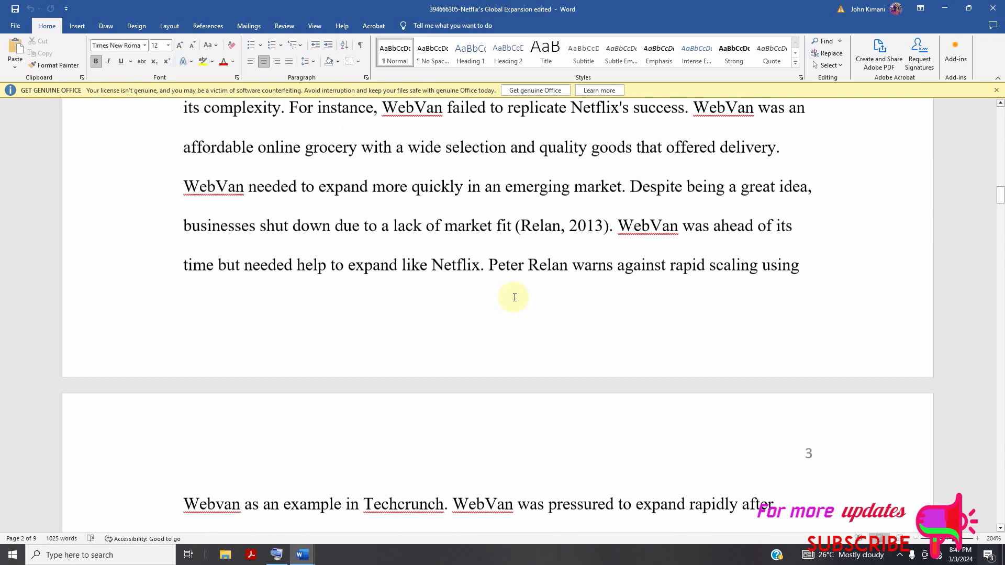
left_click(15, 26)
left_click(169, 115)
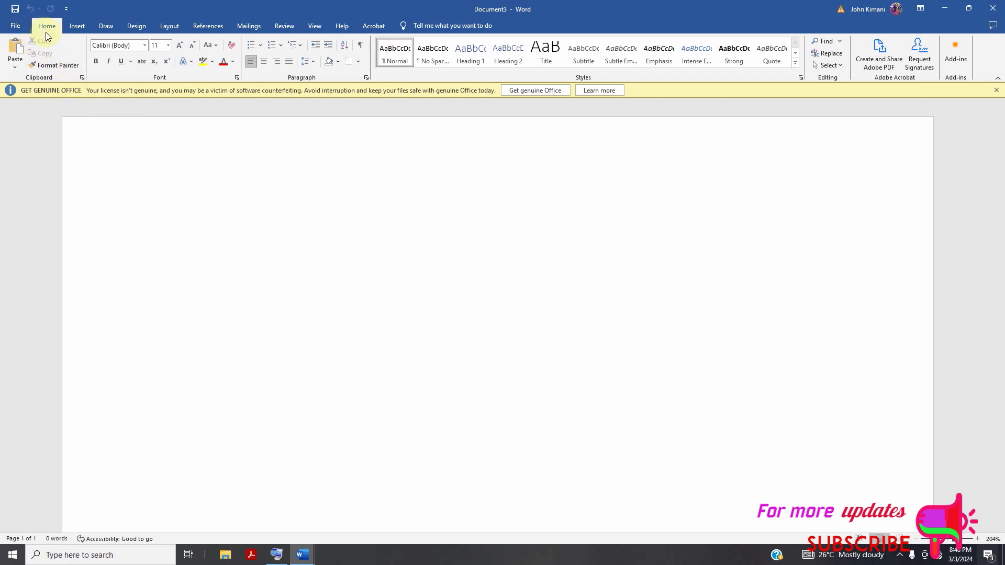
Set the font of the empty document's text to Times New Roman.
left_click(145, 45)
left_click(145, 46)
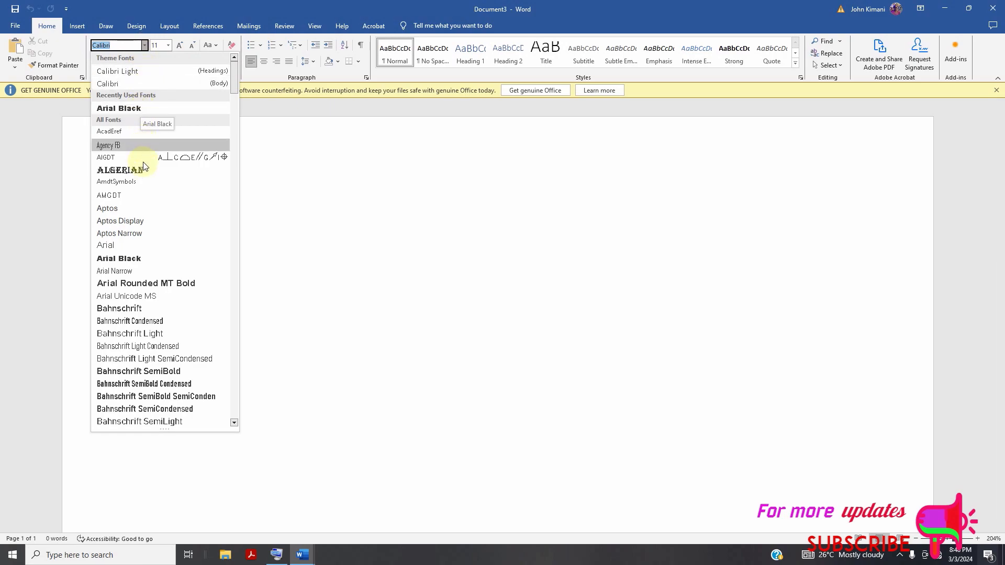
scroll(149, 256, "down", 1)
scroll(157, 256, "down", 15)
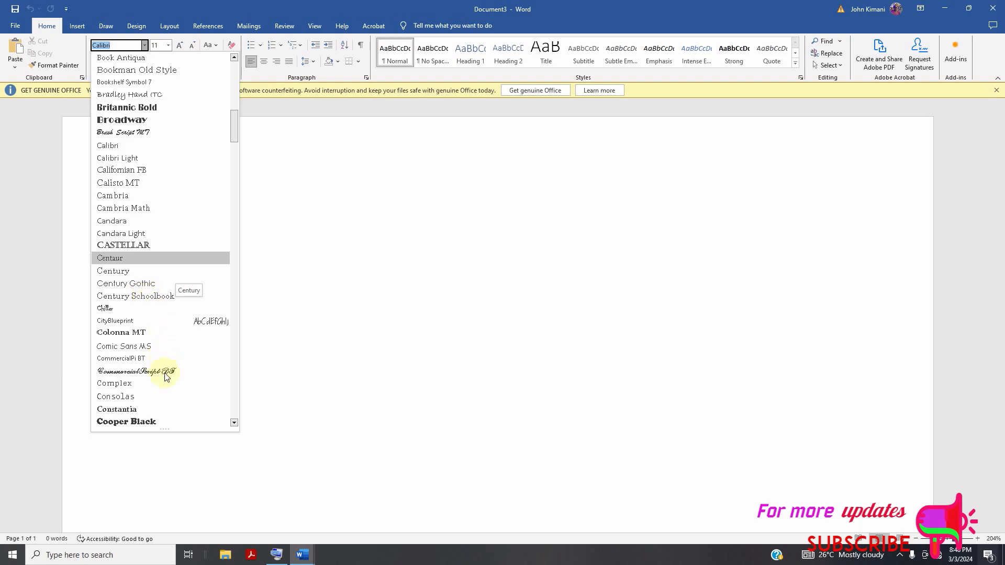
scroll(163, 361, "down", 20)
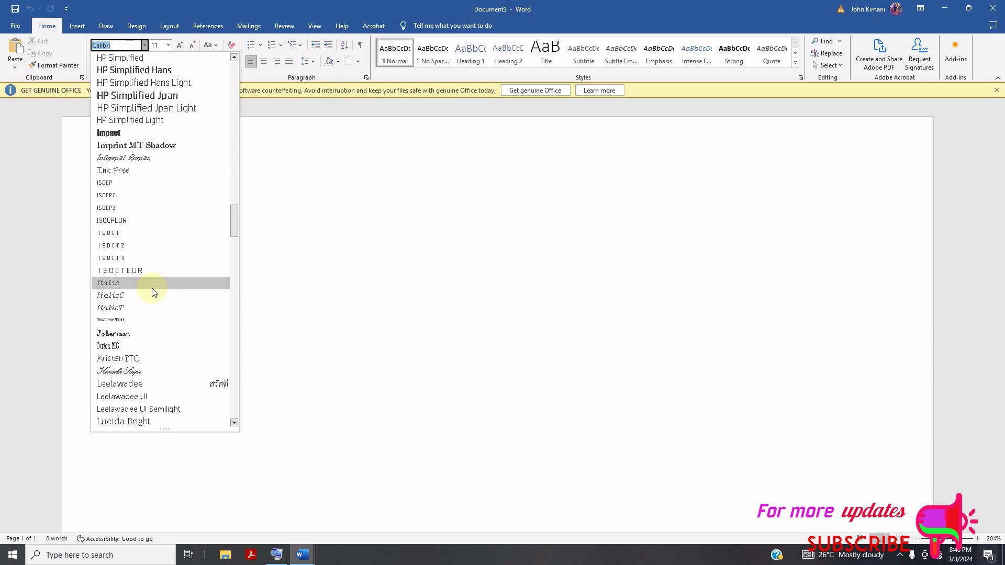
scroll(153, 291, "down", 10)
left_click(121, 47)
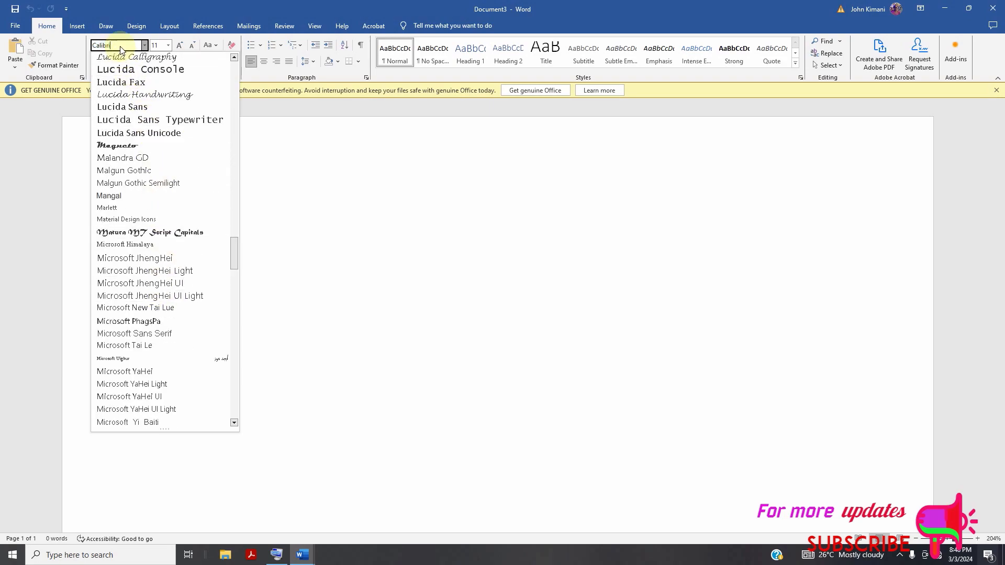
key("BackSpace")
key("BackSpace")
key("BackSpace")
key("BackSpace")
key("BackSpace")
key("BackSpace")
key("BackSpace")
type("Times New Roma")
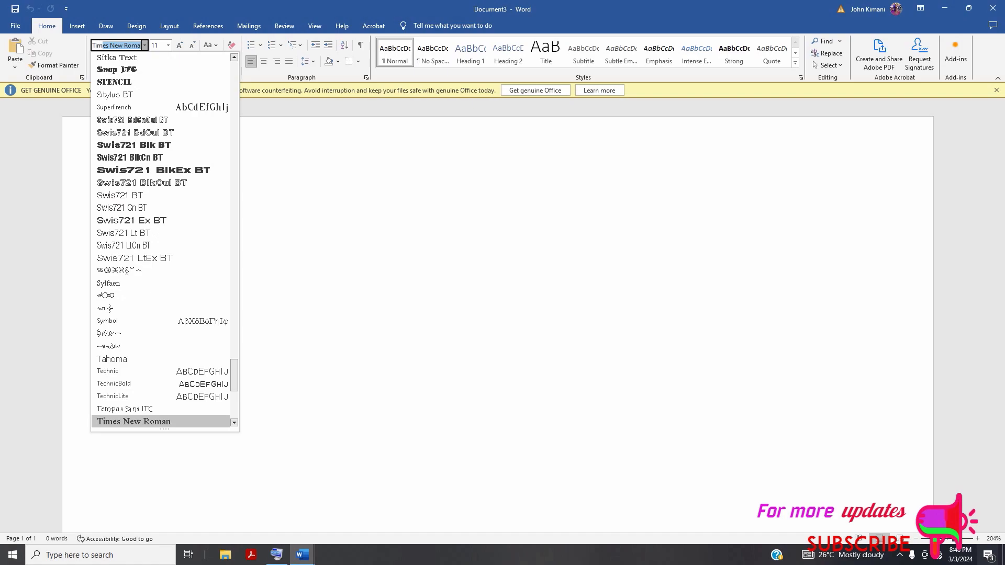
key("Return")
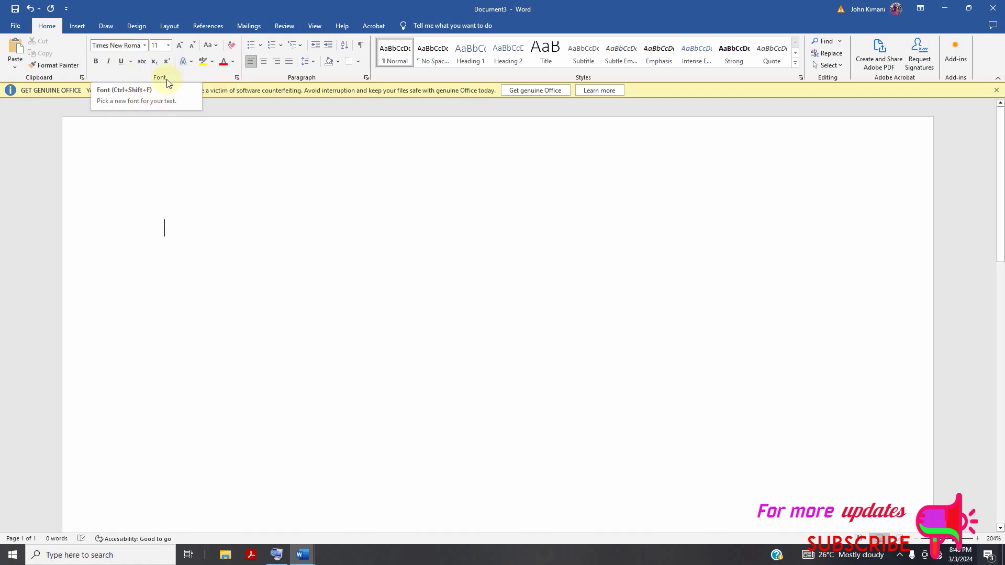
Set the font size to 12 and turn on bold.
left_click(168, 46)
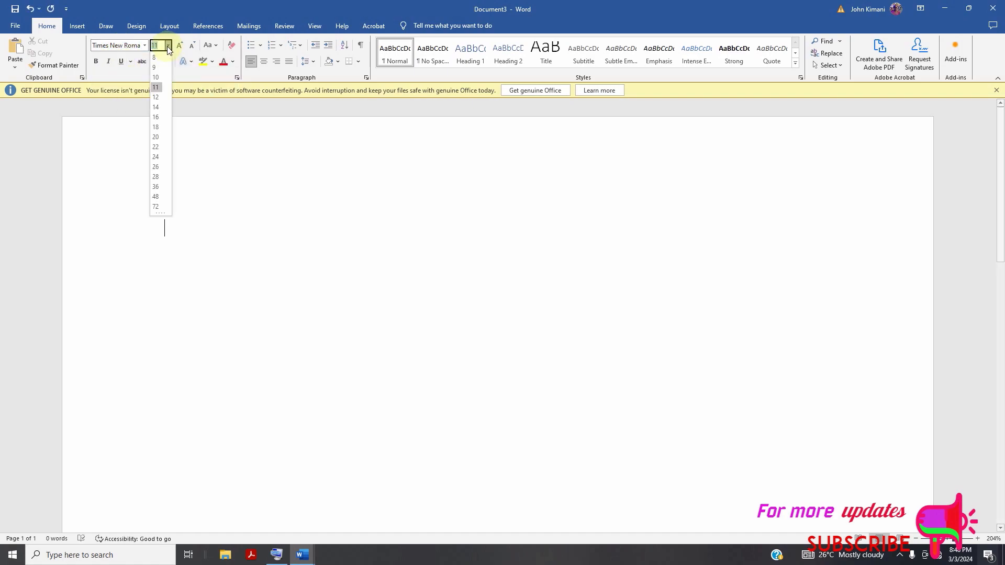
left_click(157, 98)
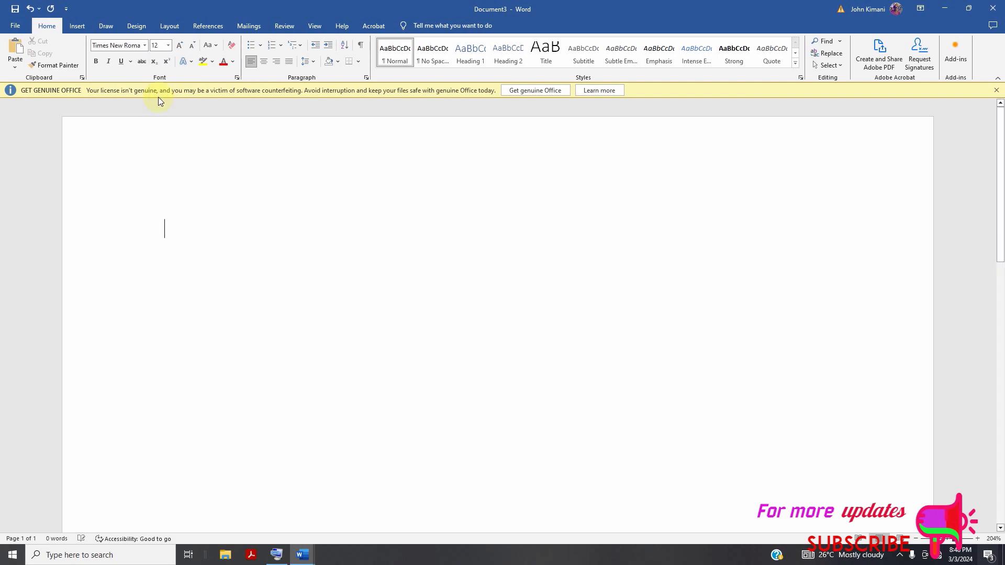
left_click(96, 61)
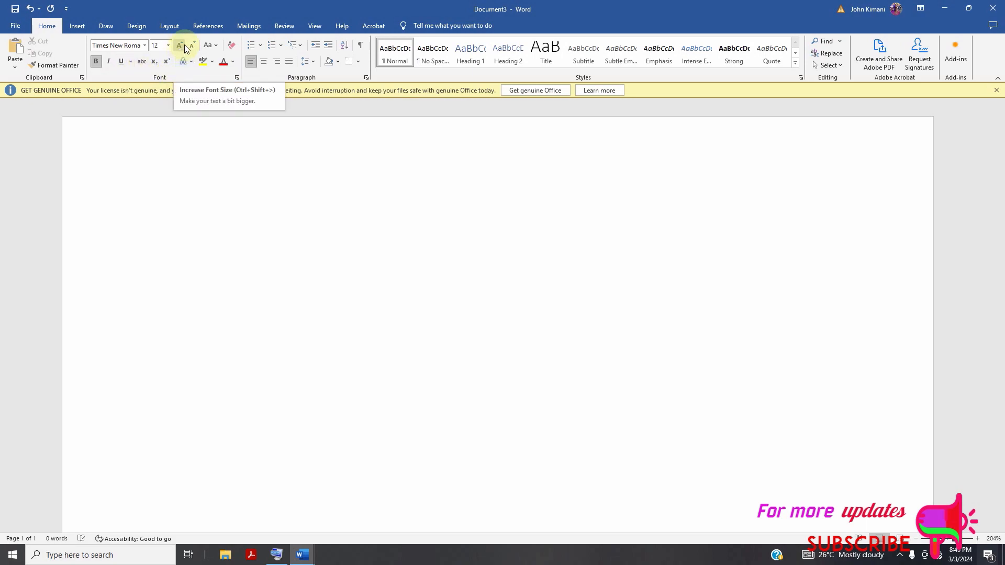
left_click(213, 46)
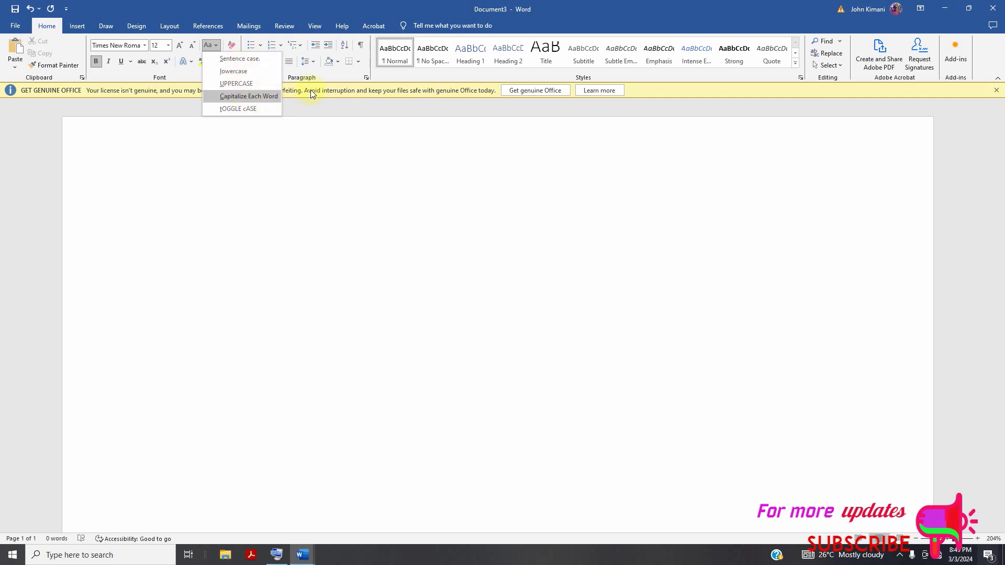
left_click(183, 71)
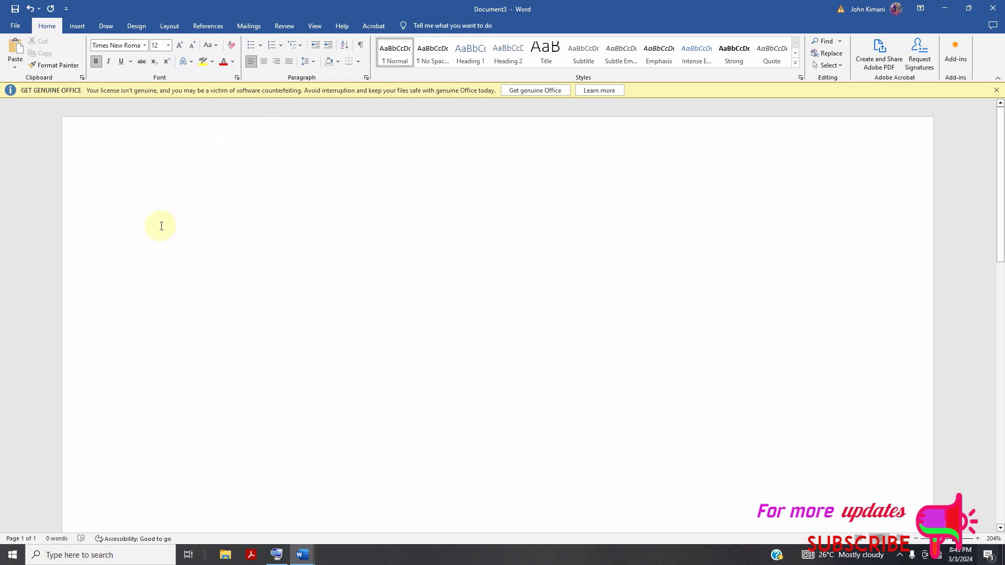
Paste the copied Seneca text into the blank document.
left_click(17, 48)
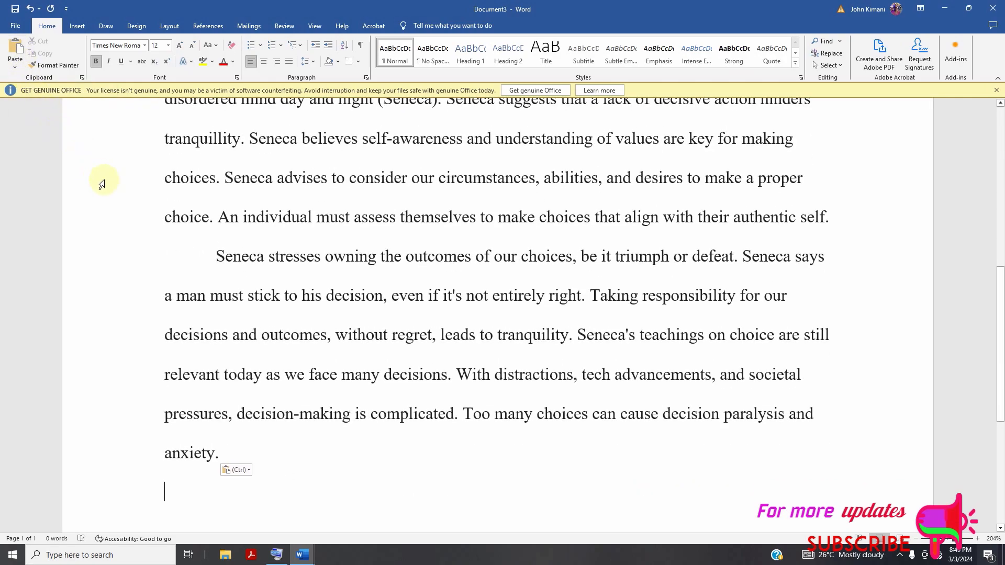
scroll(360, 262, "up", 10)
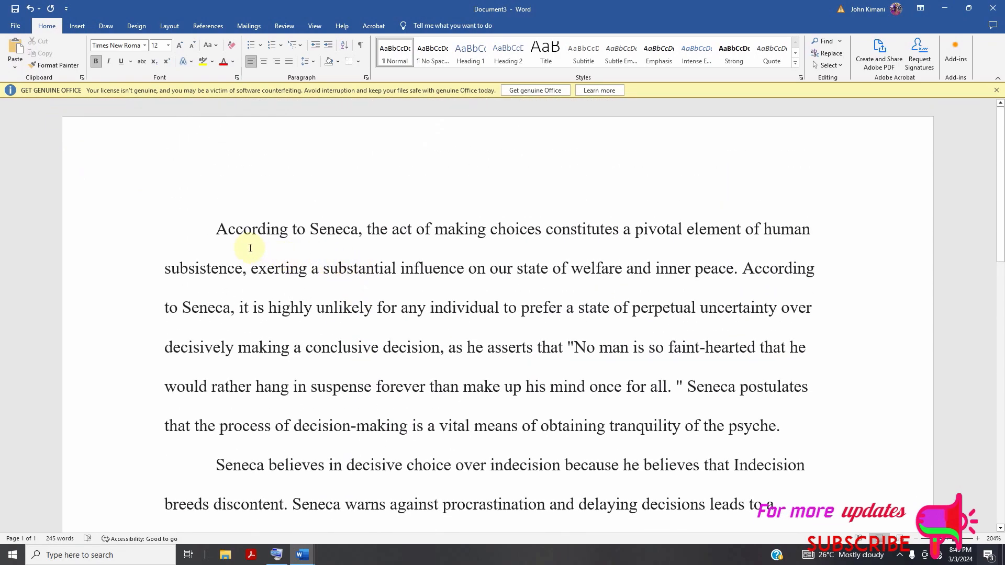
Select all of the pasted text, change its font to Calibri (Body), and deselect it.
left_click_drag(214, 226, 335, 311)
scroll(321, 314, "down", 2)
scroll(330, 314, "down", 6)
scroll(335, 311, "up", 10)
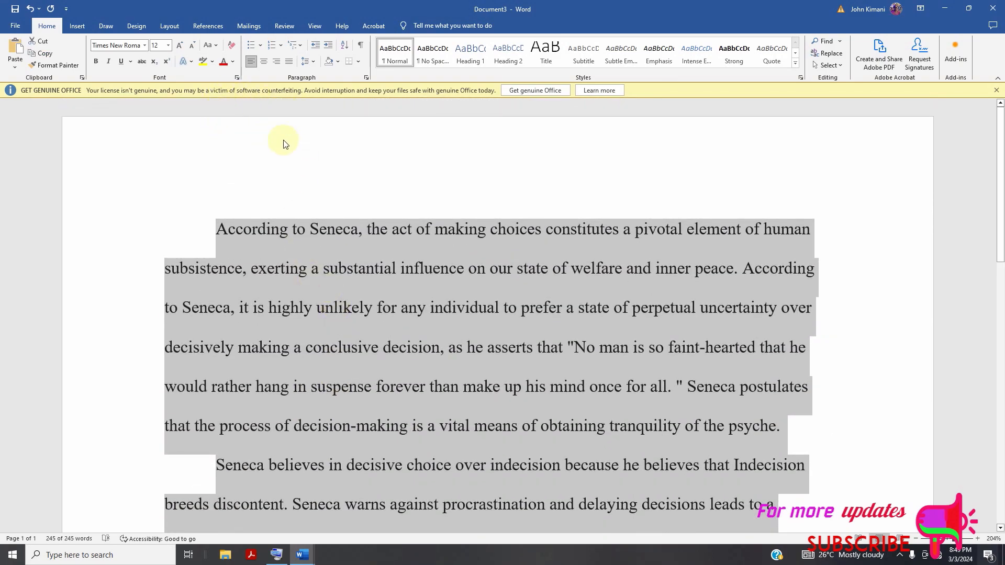
left_click(144, 45)
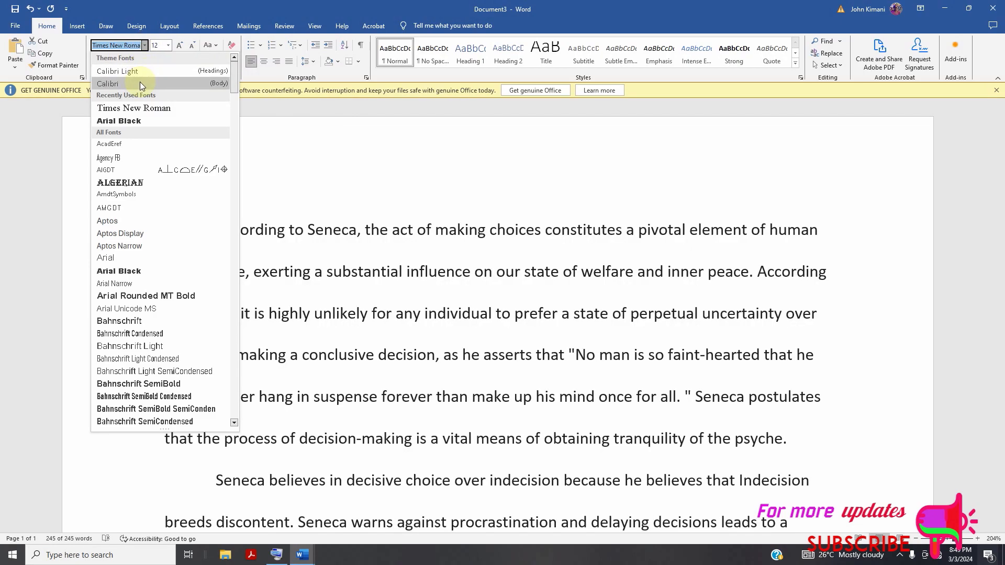
left_click(139, 83)
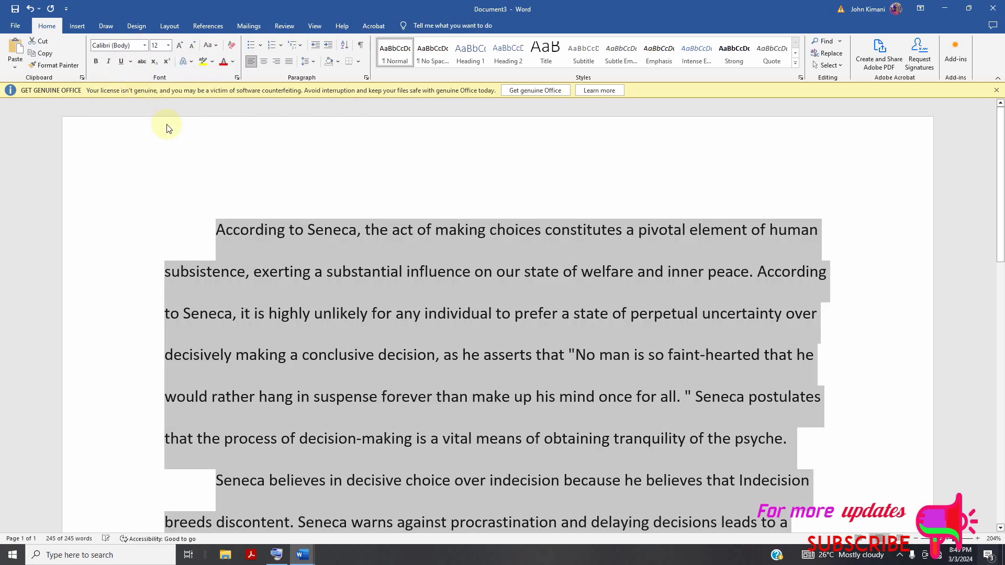
scroll(387, 228, "down", 2)
scroll(387, 227, "down", 3)
left_click(516, 220)
scroll(456, 296, "down", 7)
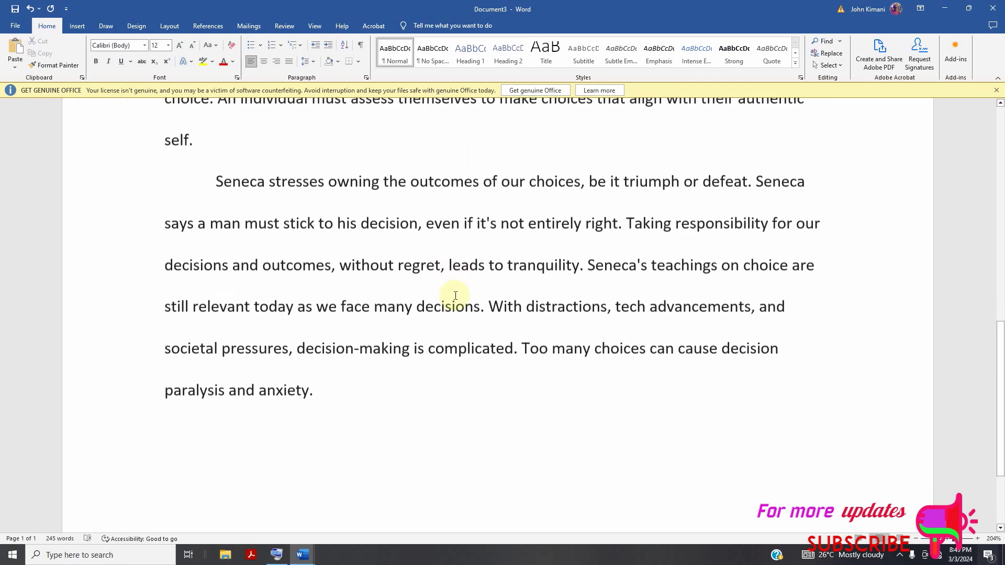
Select all of the Seneca text and set its font size to 10.
scroll(456, 296, "up", 12)
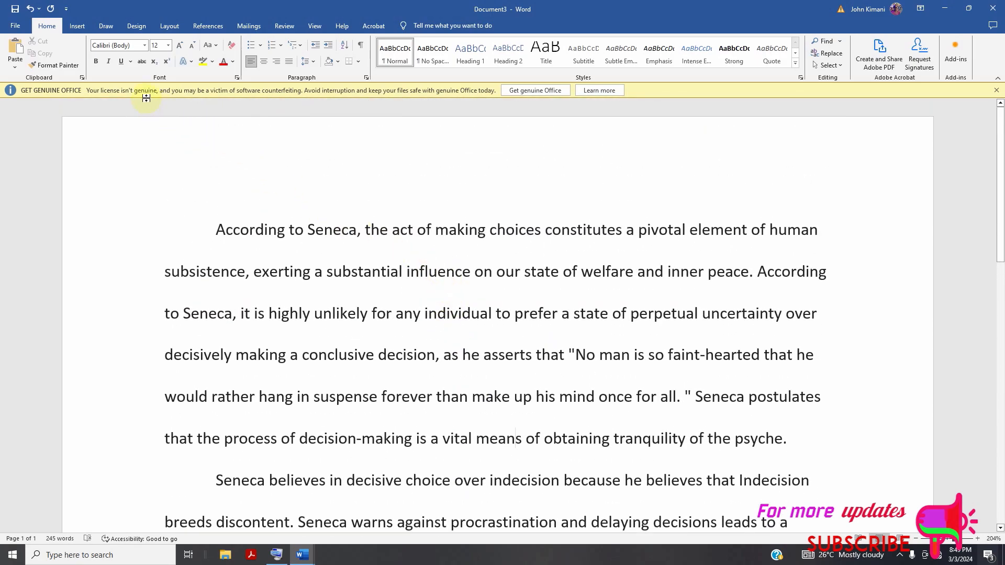
left_click_drag(217, 225, 339, 314)
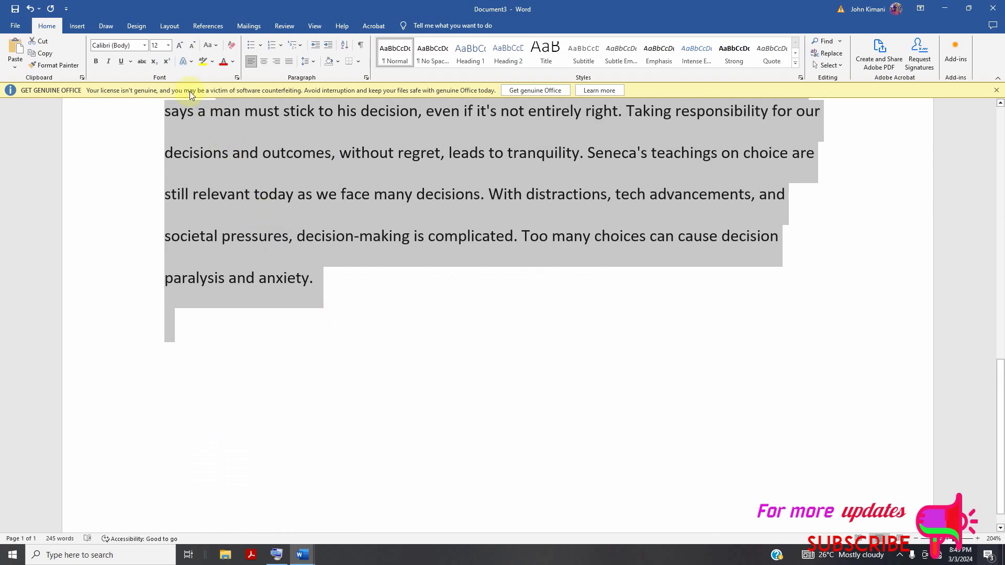
left_click(169, 46)
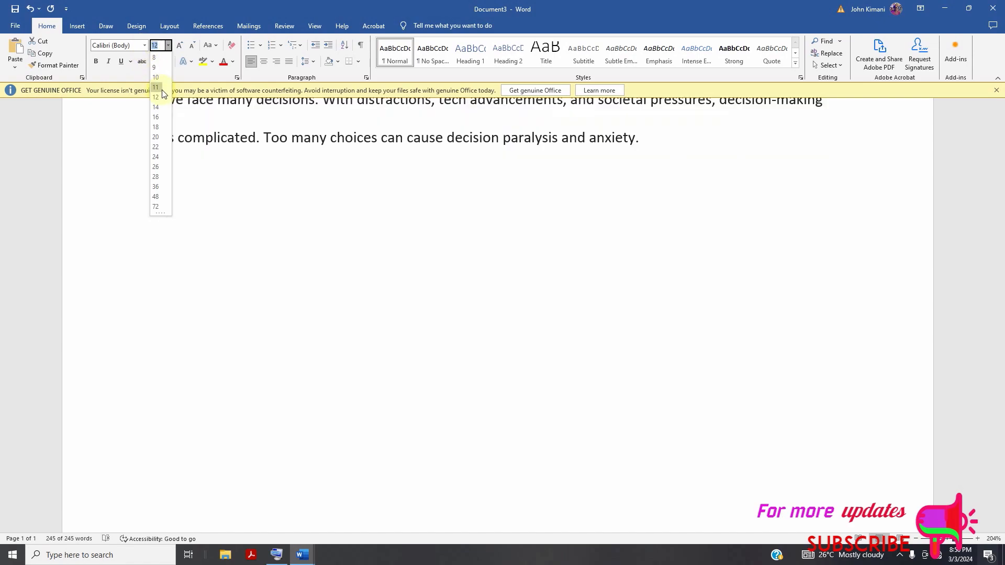
left_click(160, 77)
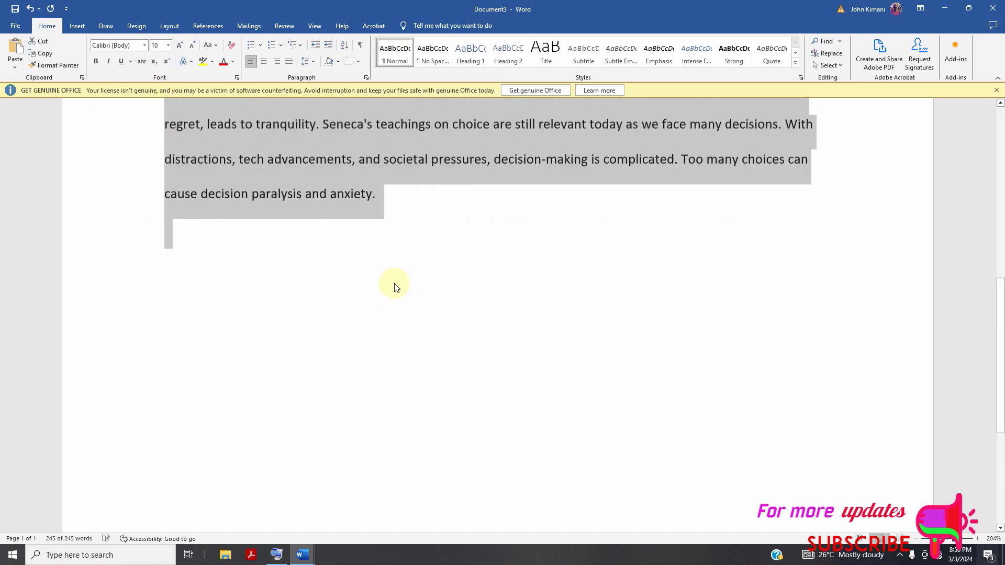
Set the line spacing of the selected text to 1.0.
scroll(395, 287, "up", 15)
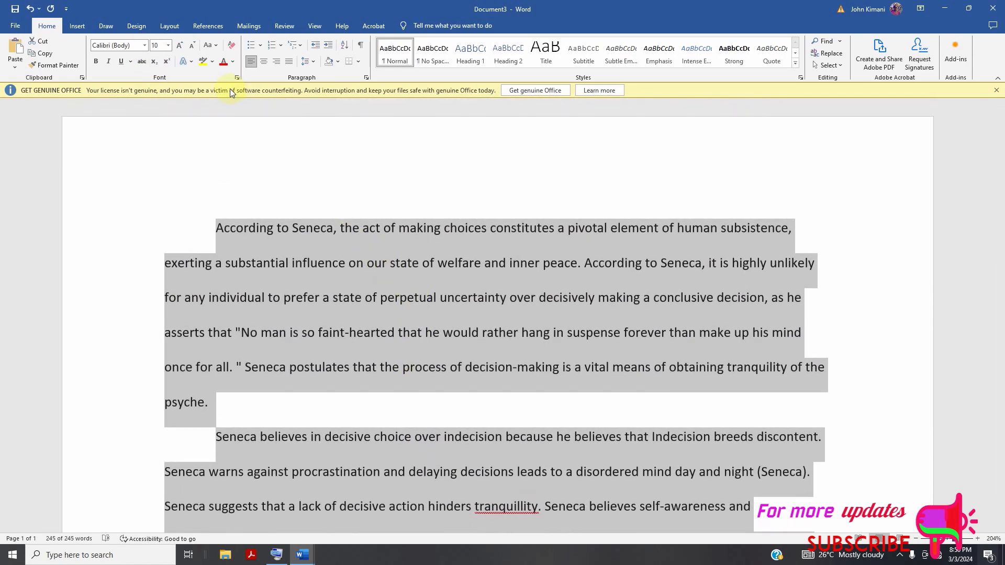
left_click(315, 61)
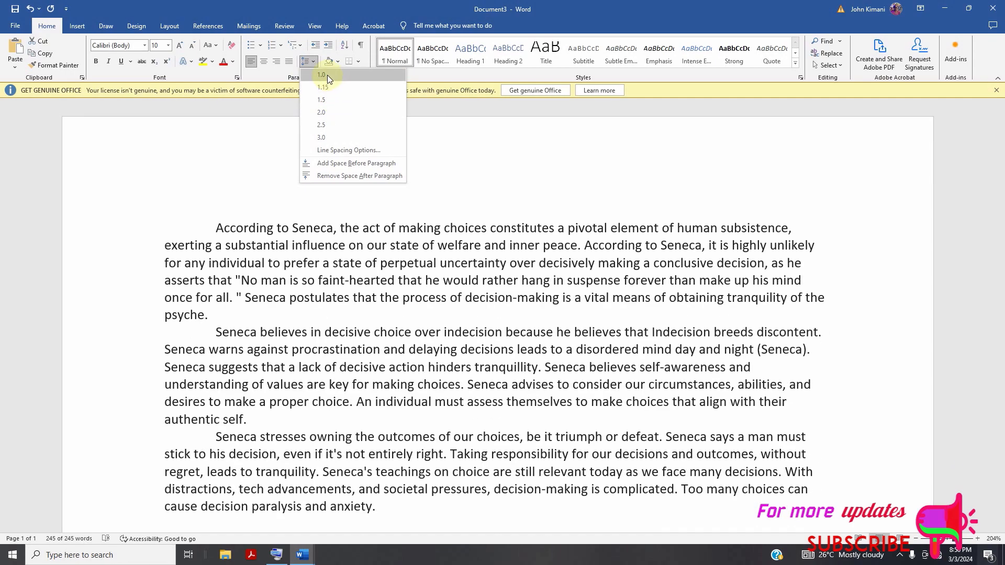
left_click(328, 74)
scroll(335, 173, "down", 3)
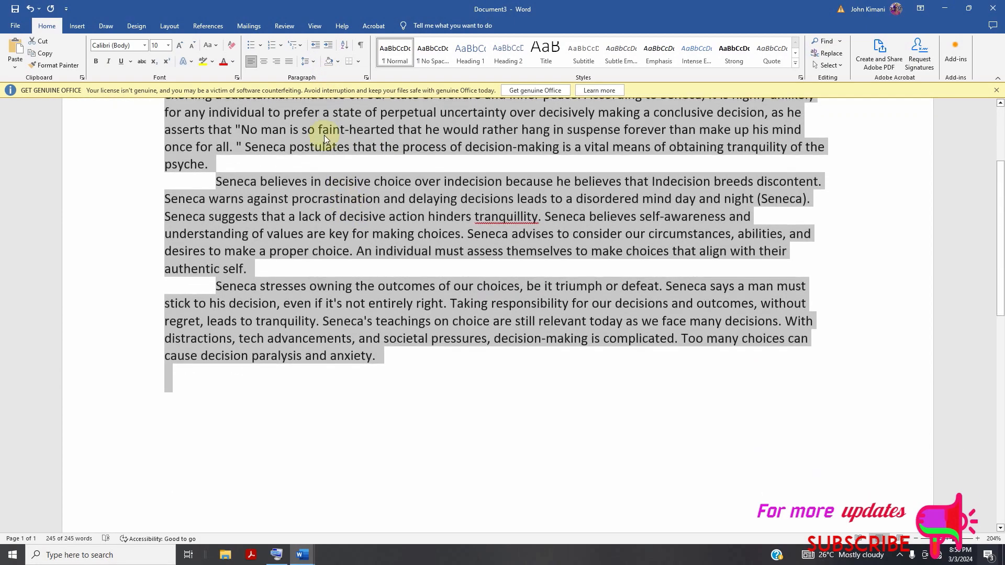
Change the line spacing of the selected text to 2.0.
left_click(313, 63)
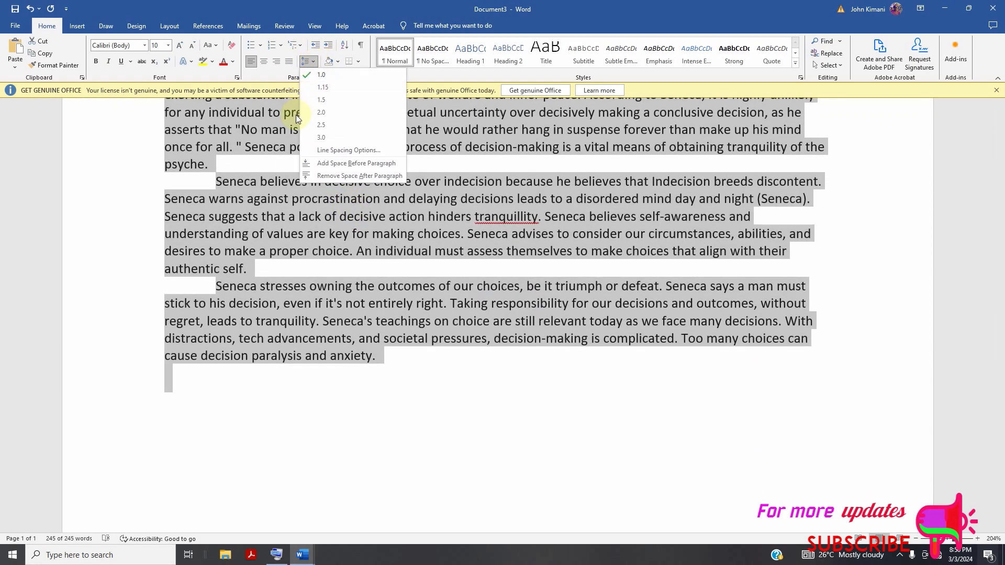
left_click(322, 113)
scroll(353, 285, "up", 3)
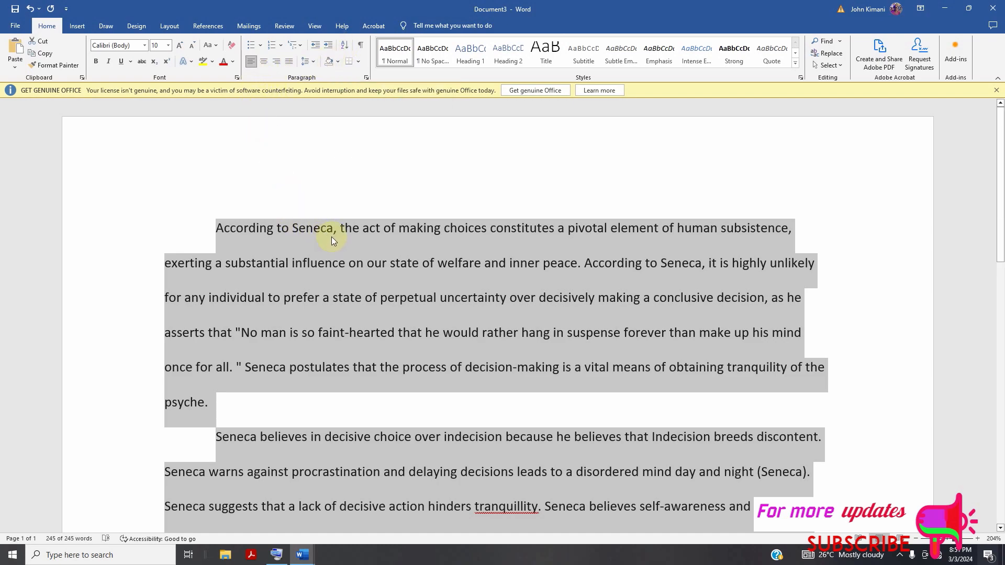
Center all of the selected text, deselect it, and review the alignment across the paragraphs.
left_click(265, 63)
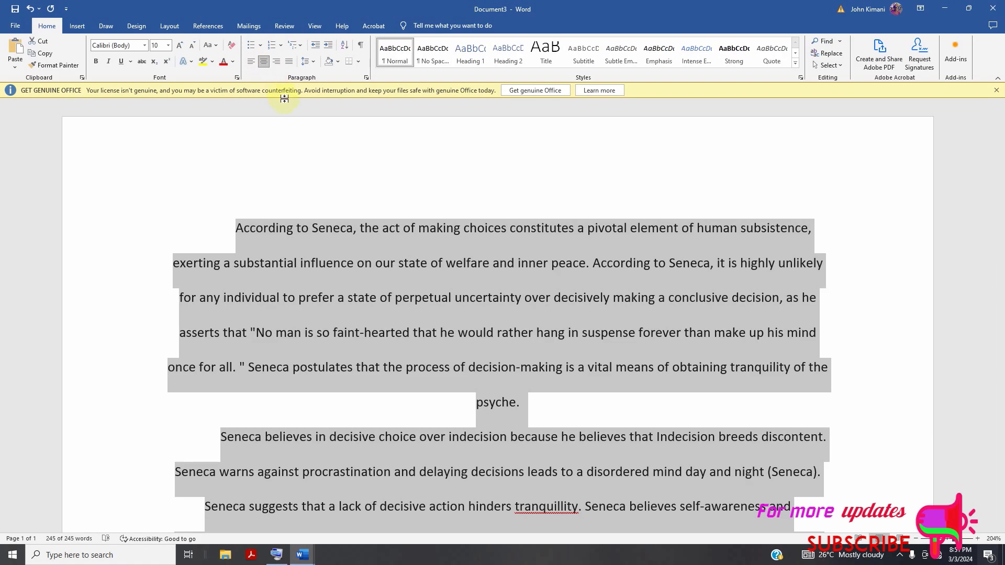
left_click(325, 233)
scroll(327, 254, "down", 10)
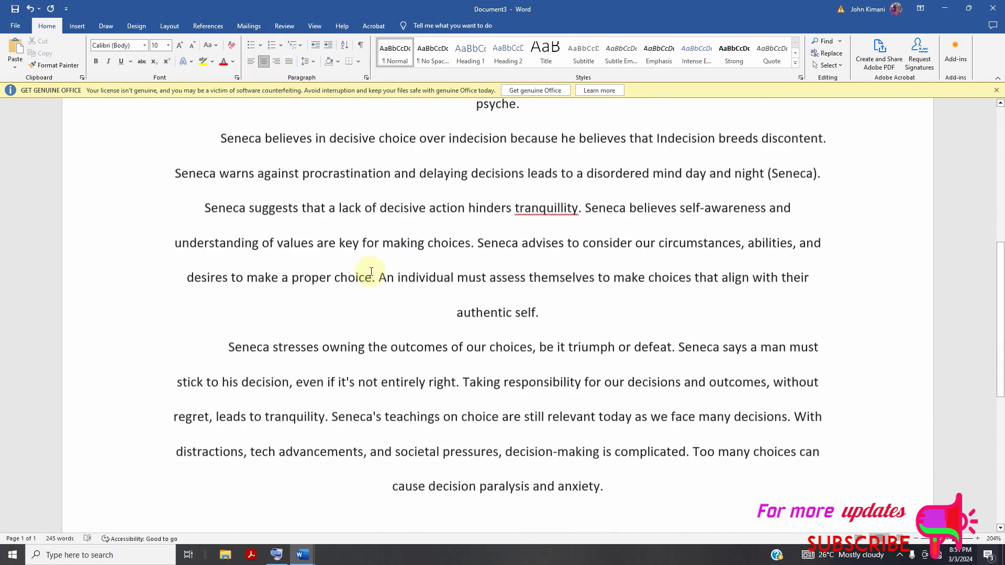
scroll(372, 269, "up", 5)
scroll(379, 256, "up", 4)
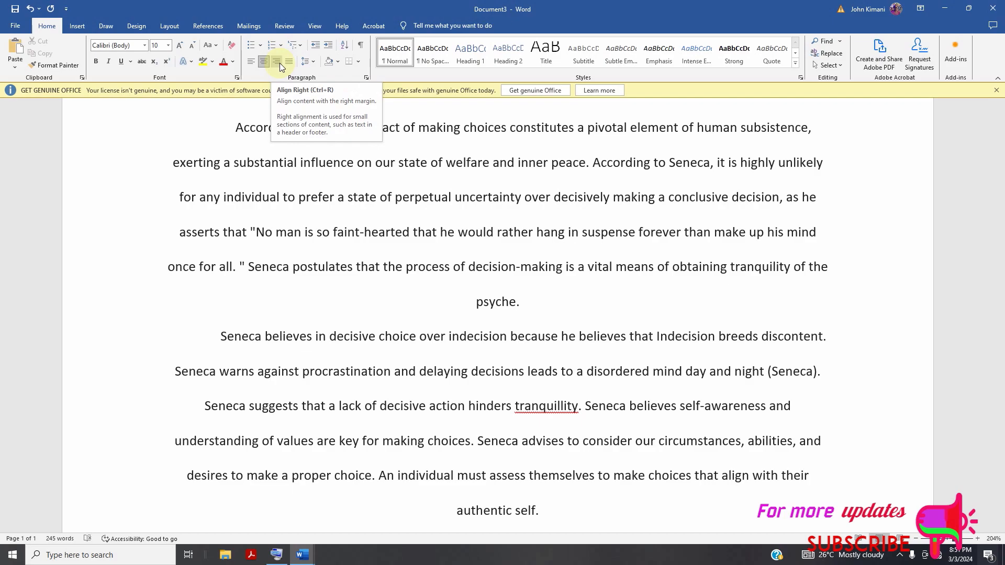
Align the first paragraph to the right margin and review the text.
left_click(280, 63)
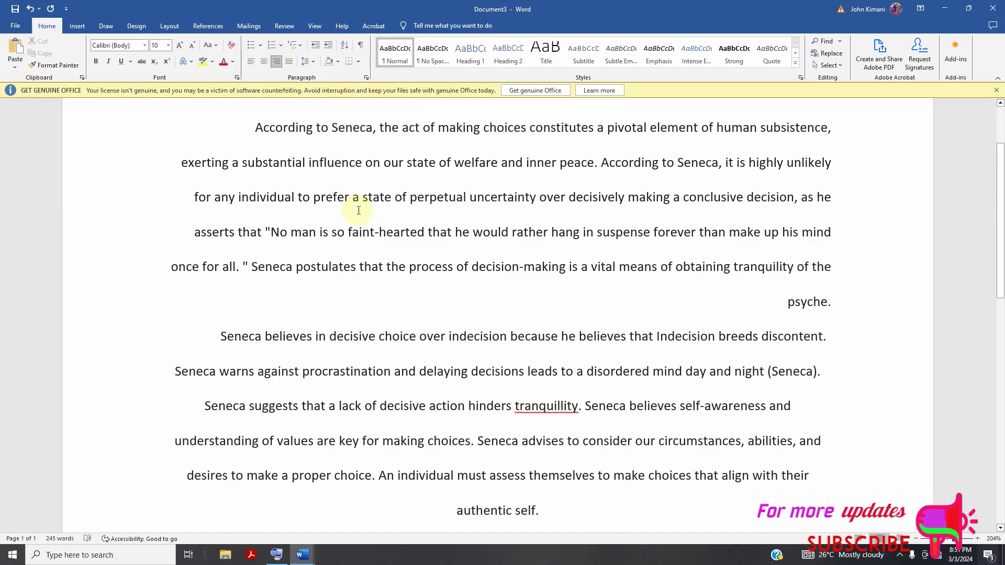
scroll(424, 329, "down", 4)
scroll(415, 314, "down", 2)
scroll(415, 315, "up", 8)
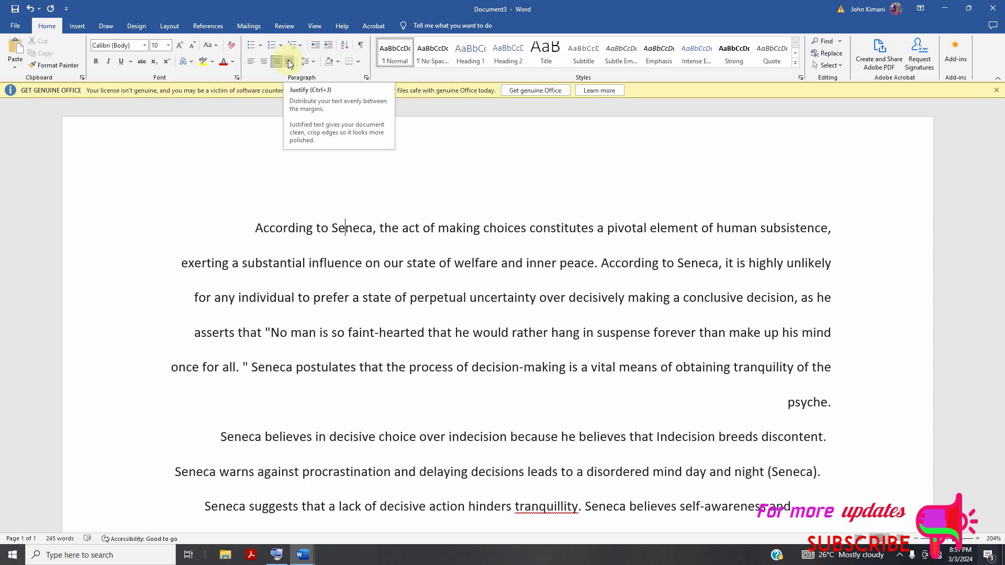
Justify the first paragraph and apply the Normal style to it.
left_click(290, 63)
scroll(382, 214, "down", 2)
scroll(382, 213, "down", 8)
scroll(381, 269, "up", 10)
left_click(304, 228)
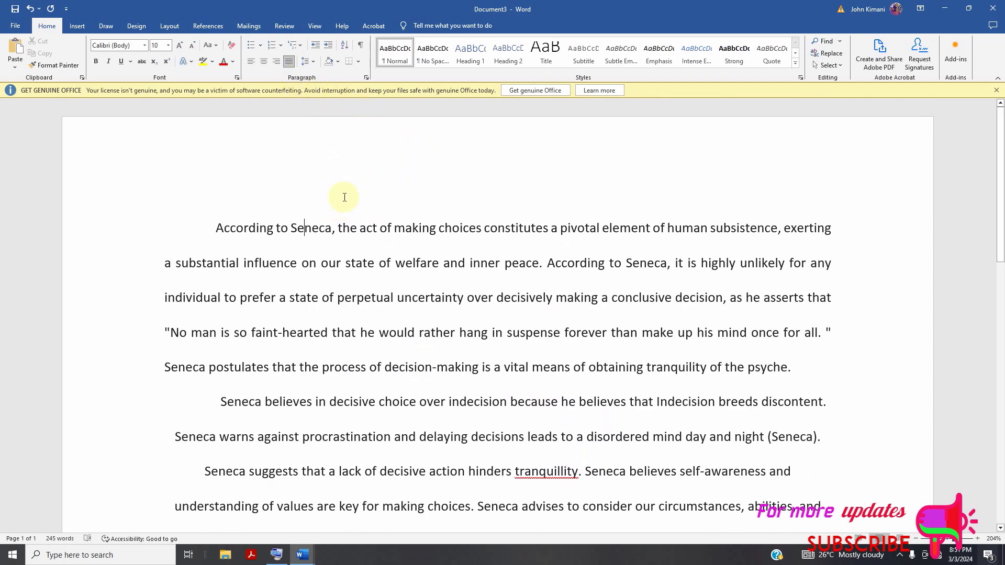
left_click(399, 59)
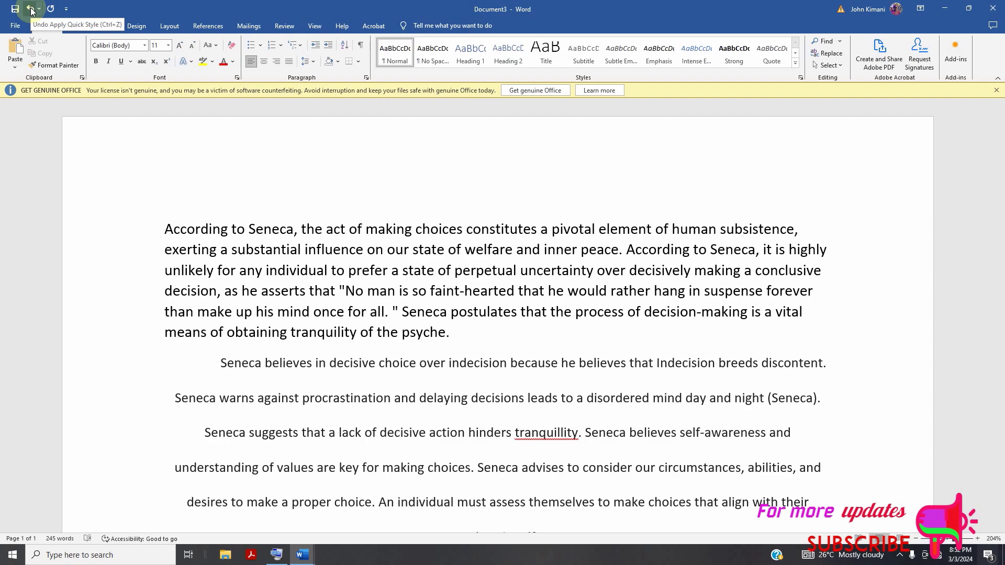
Undo the style changes and the justified and right alignment of the first paragraph.
left_click(30, 9)
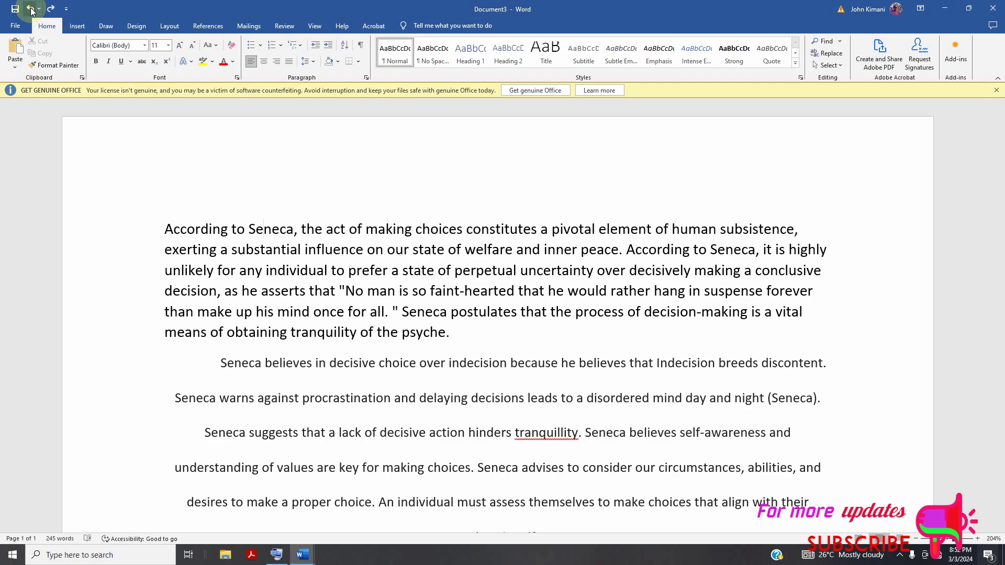
left_click(30, 8)
left_click(31, 8)
left_click(31, 9)
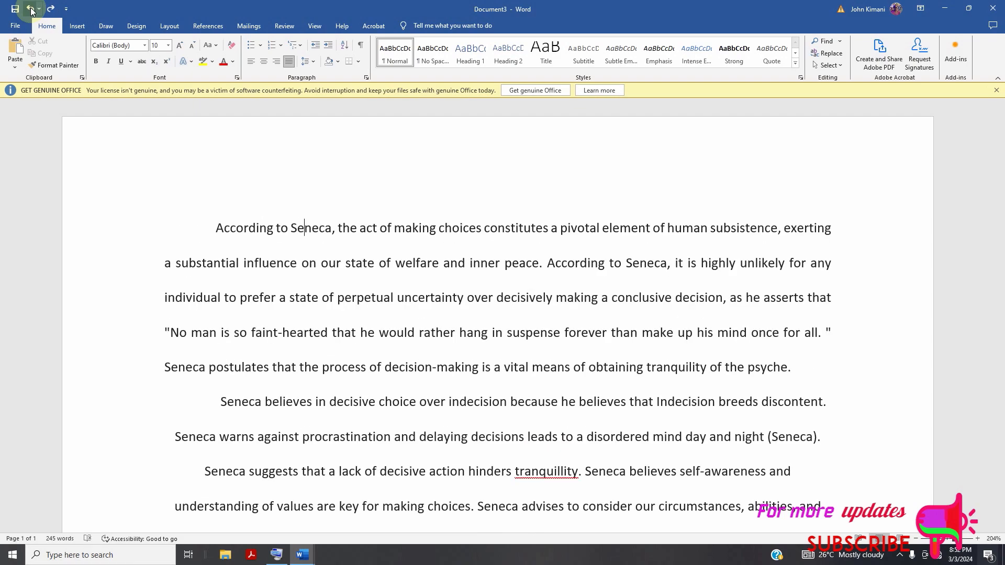
left_click(31, 10)
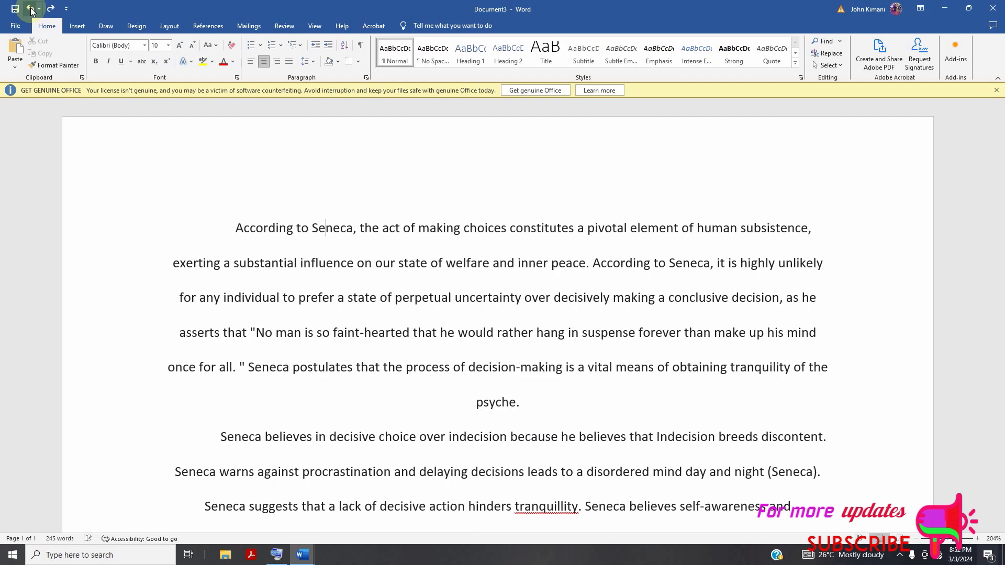
type("z")
Undo the centering, line spacing and font size changes made to the whole text.
left_click(31, 10)
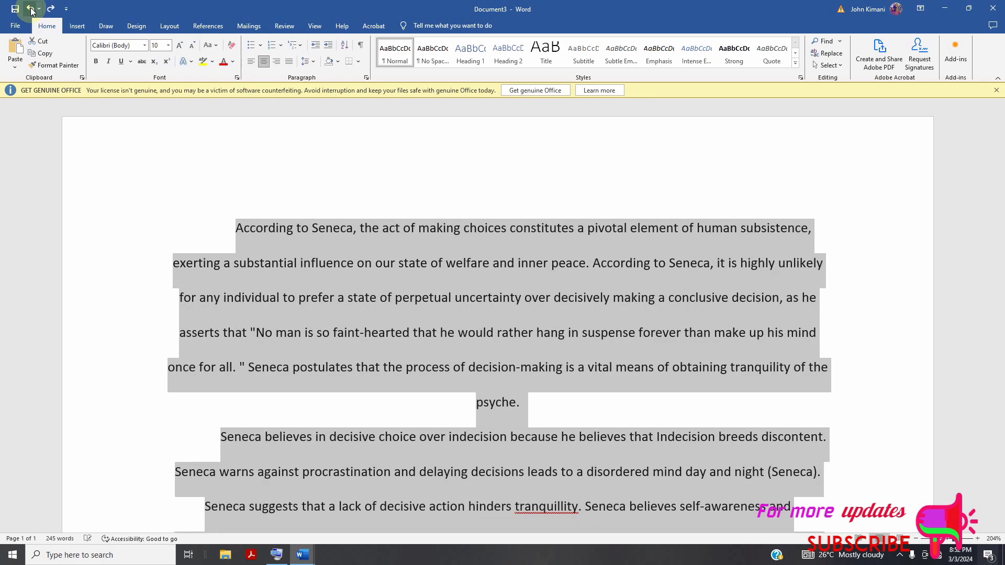
left_click(31, 10)
left_click(31, 9)
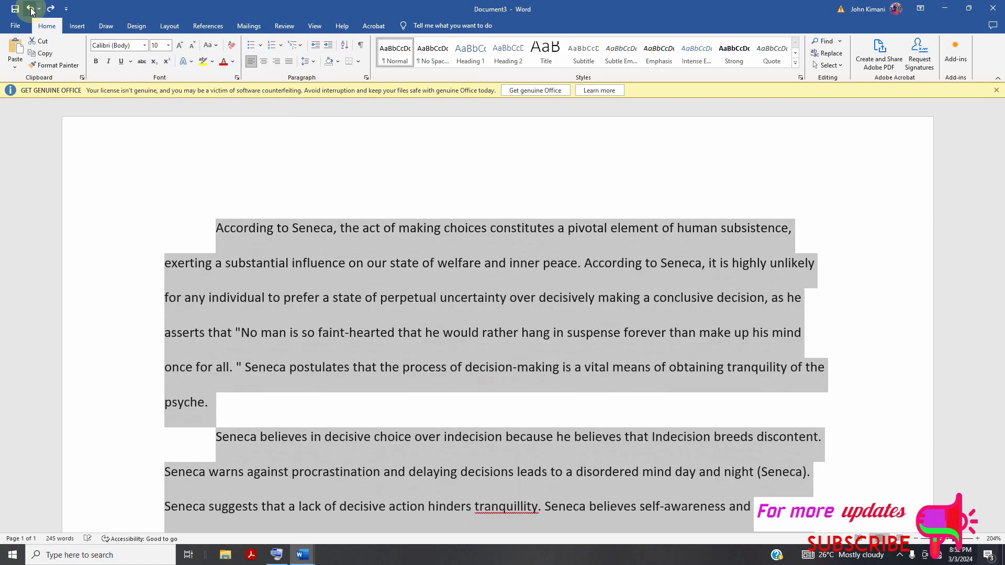
left_click(31, 9)
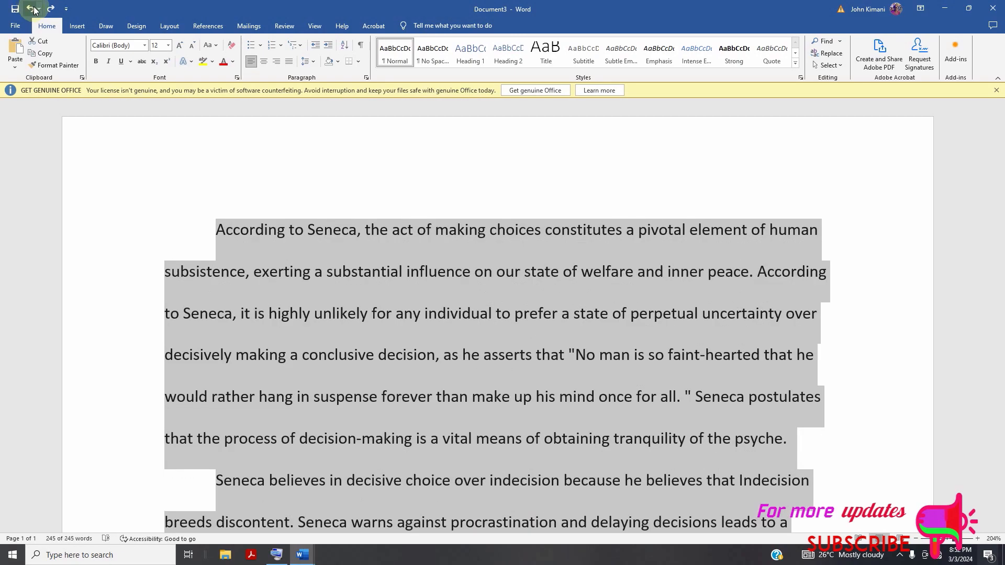
Undo the change of the whole text's font to Calibri (Body).
scroll(368, 234, "down", 3)
scroll(367, 234, "up", 3)
scroll(367, 235, "down", 9)
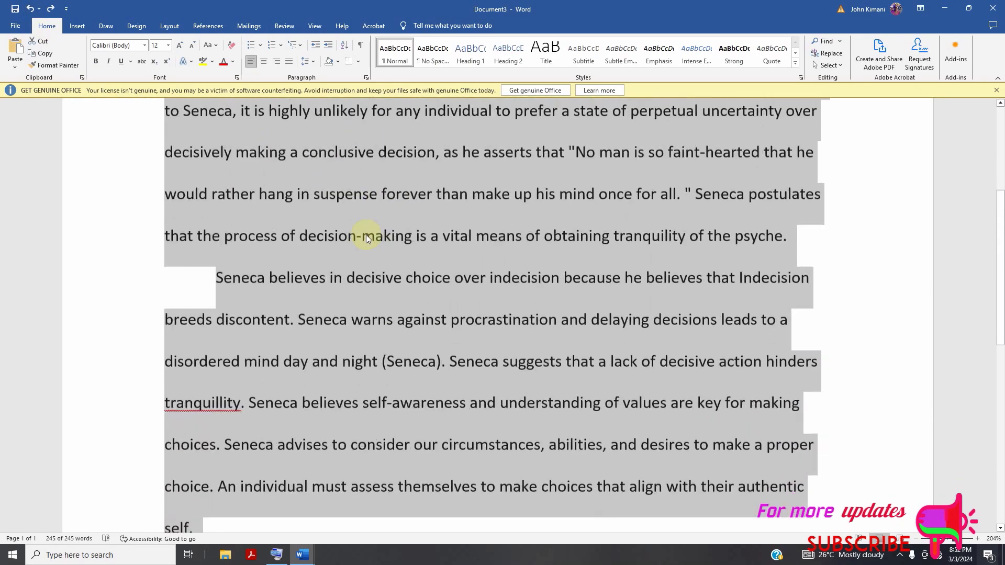
left_click(31, 10)
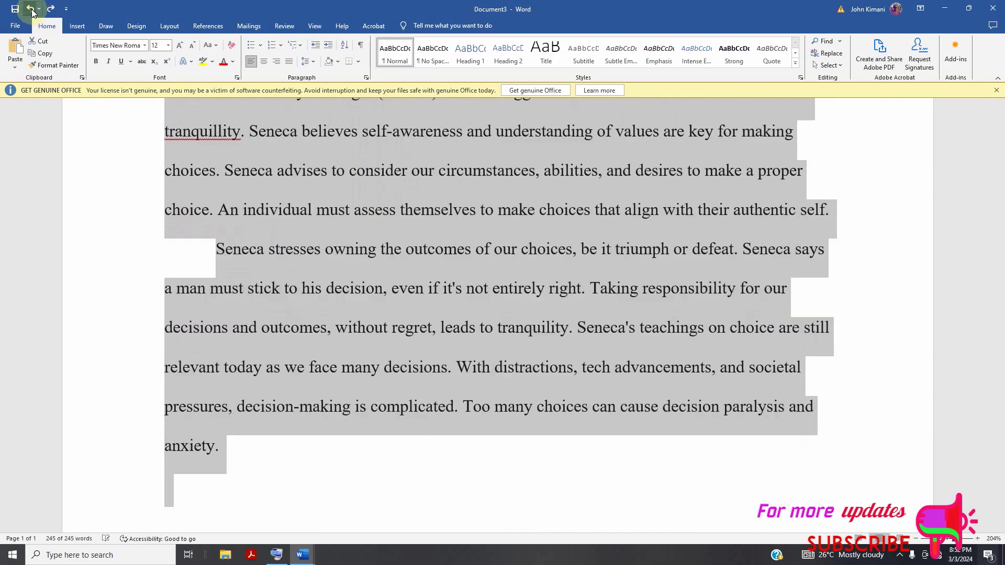
left_click(31, 11)
Redo the text's font change to Calibri (Body) and its size change to 10, and deselect the text.
left_click(50, 9)
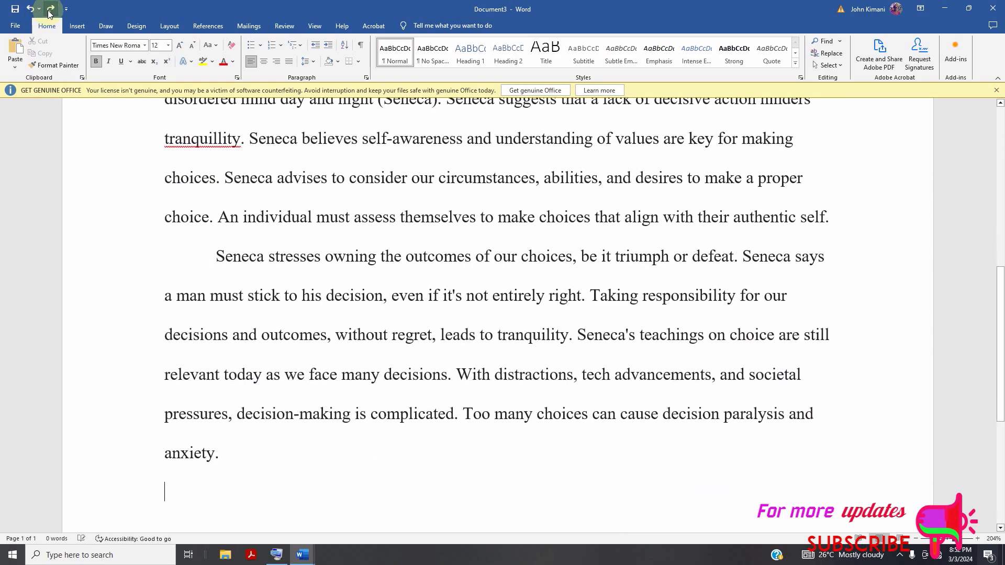
left_click(50, 9)
left_click(50, 9)
scroll(392, 253, "up", 8)
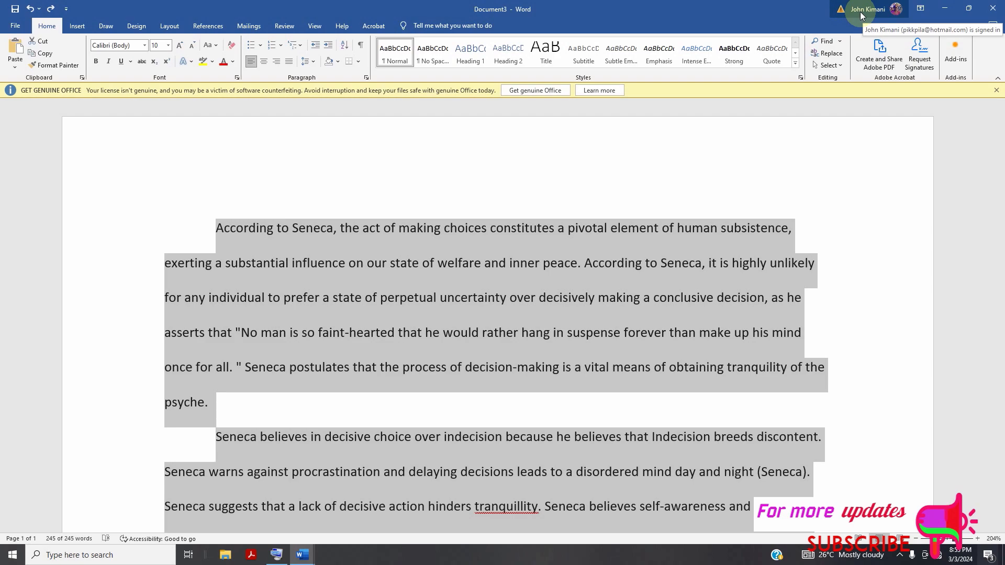
scroll(283, 204, "down", 3)
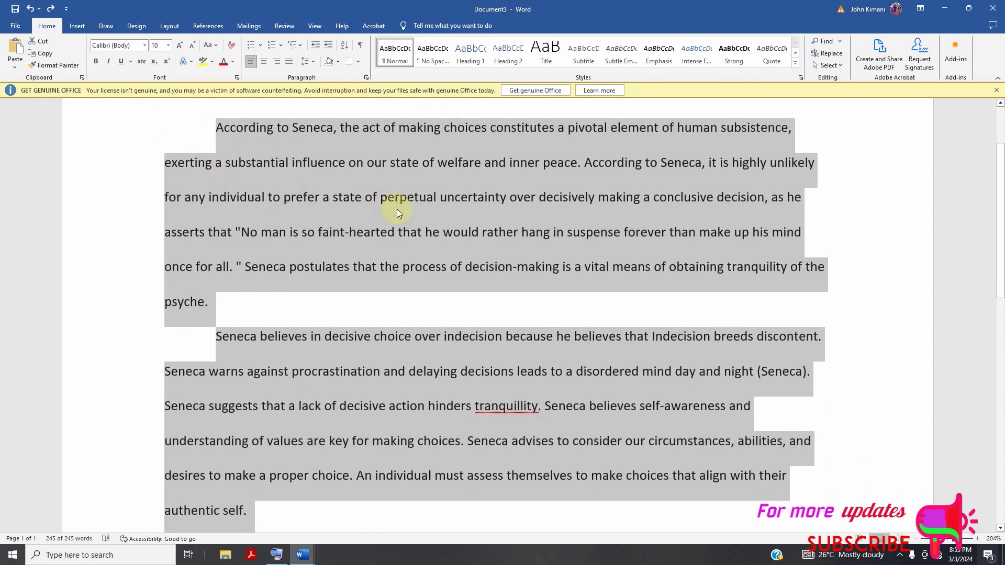
scroll(741, 153, "up", 3)
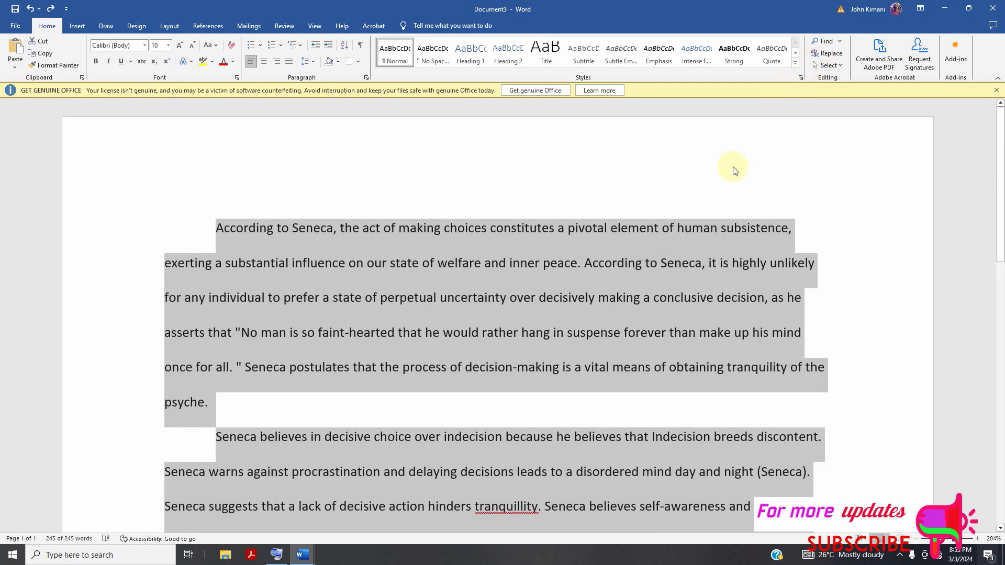
left_click(725, 172)
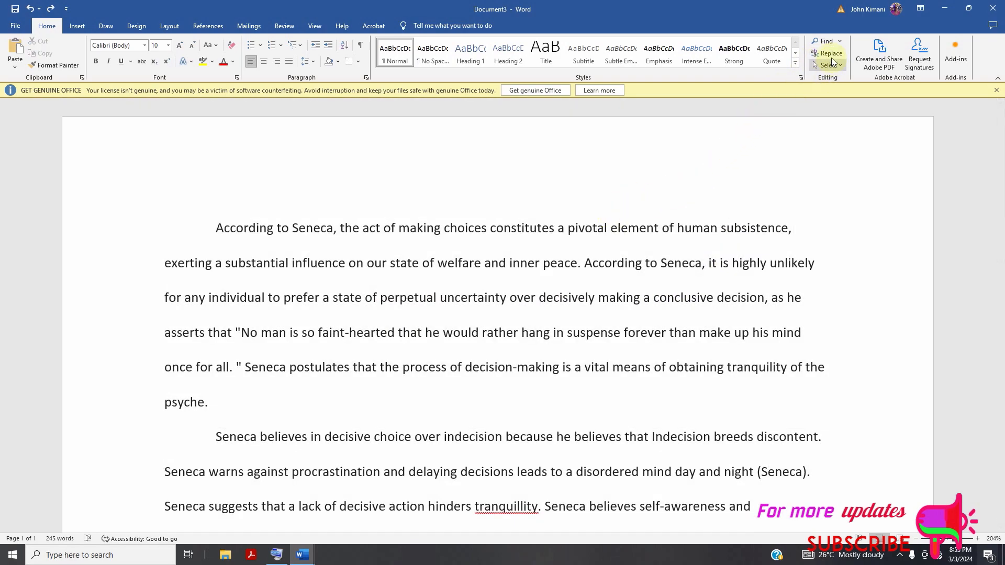
Search the document for "seneca" and close the search results.
left_click(824, 40)
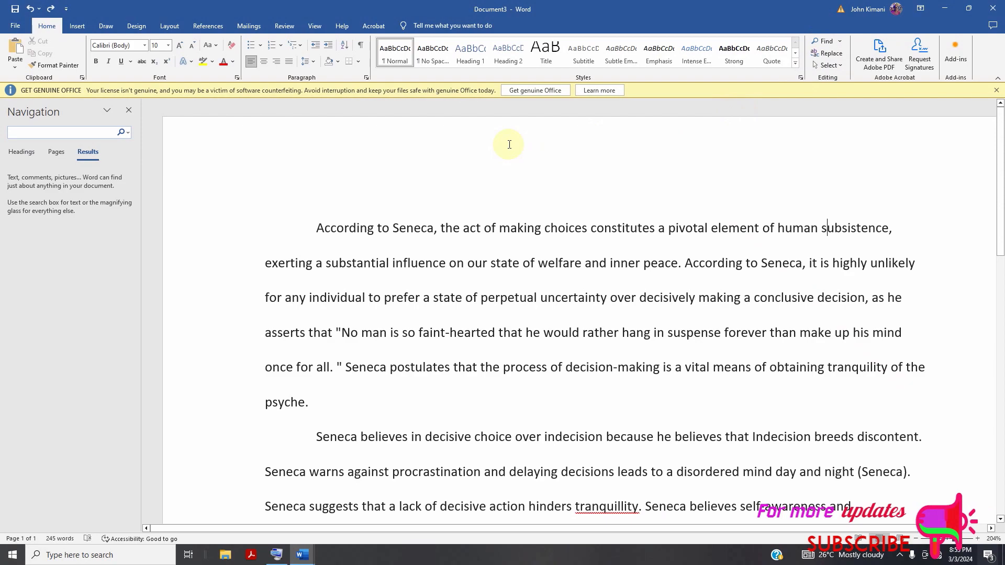
type("seneca")
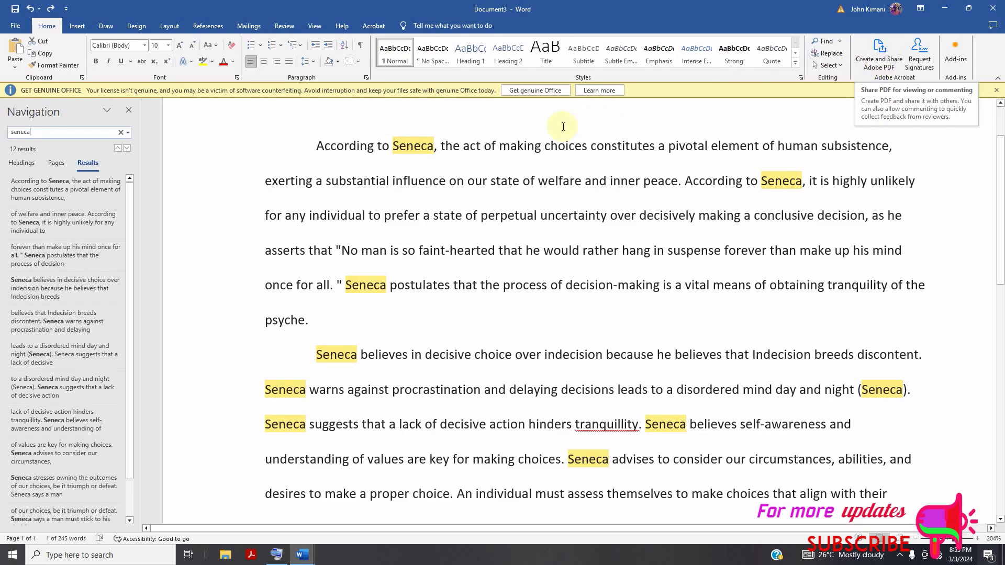
left_click(128, 111)
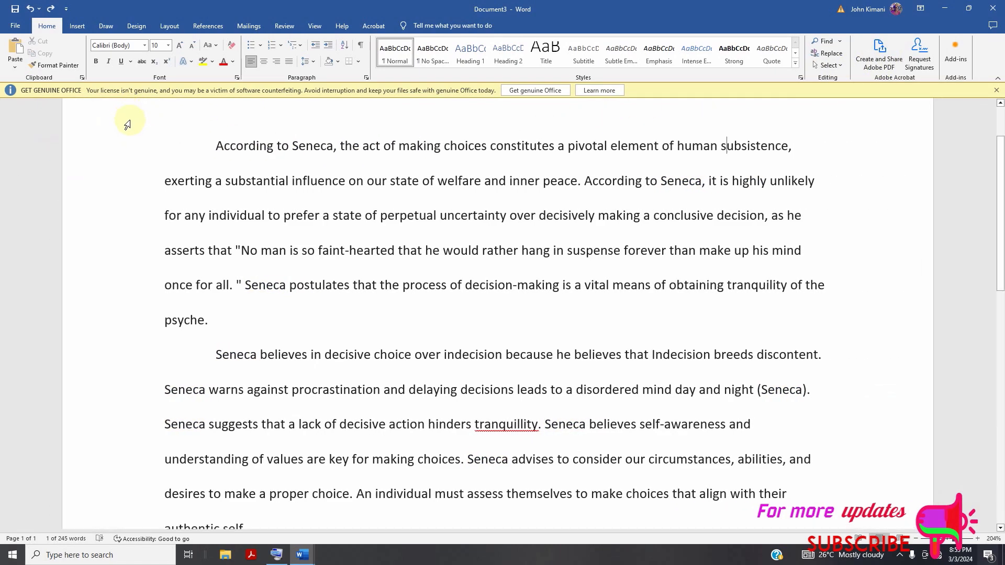
Insert a blank page before the first paragraph of the Seneca text.
left_click(77, 27)
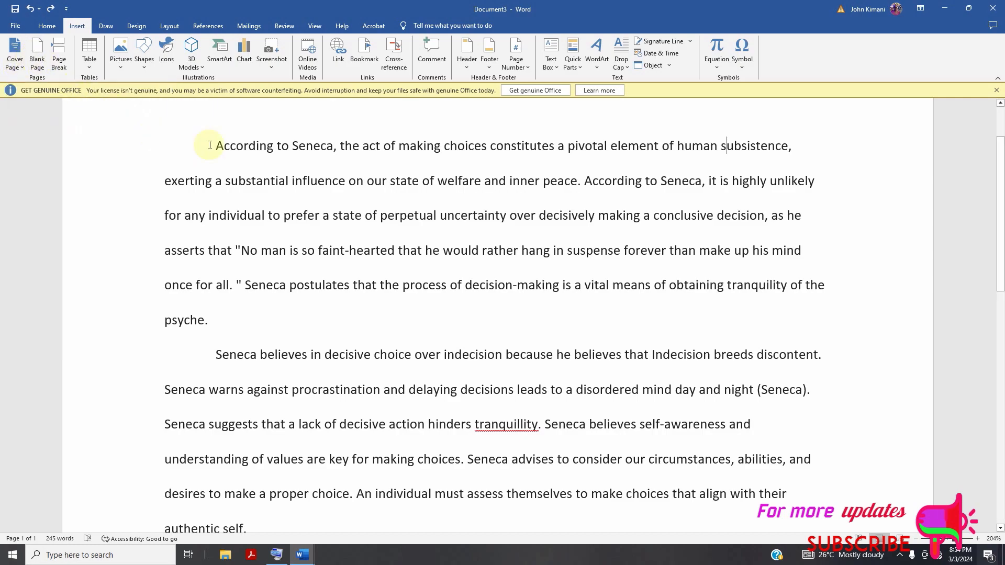
left_click(37, 52)
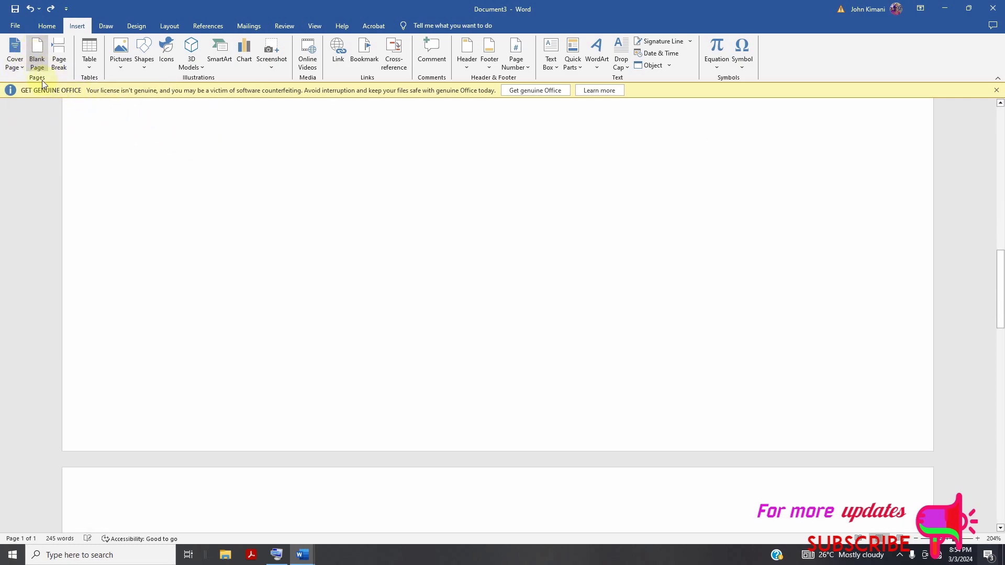
scroll(389, 272, "up", 10)
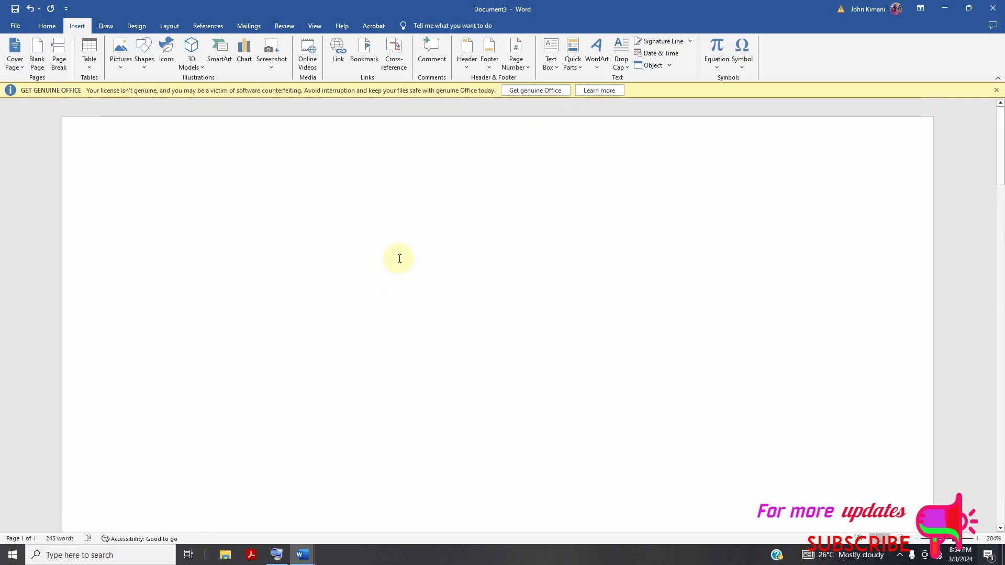
Show the paragraph marks and other hidden formatting symbols in the document.
scroll(399, 247, "down", 1)
left_click(47, 26)
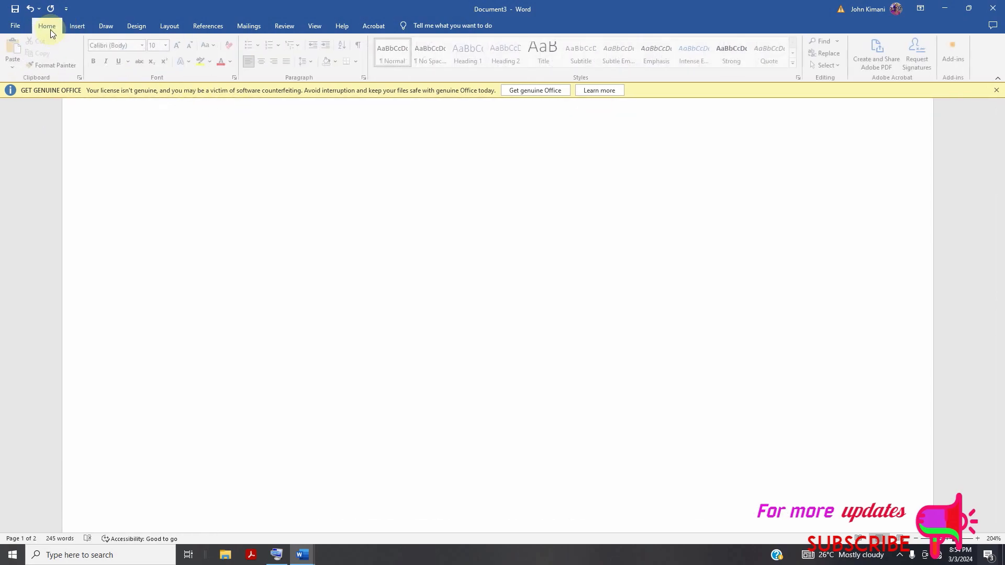
left_click(361, 46)
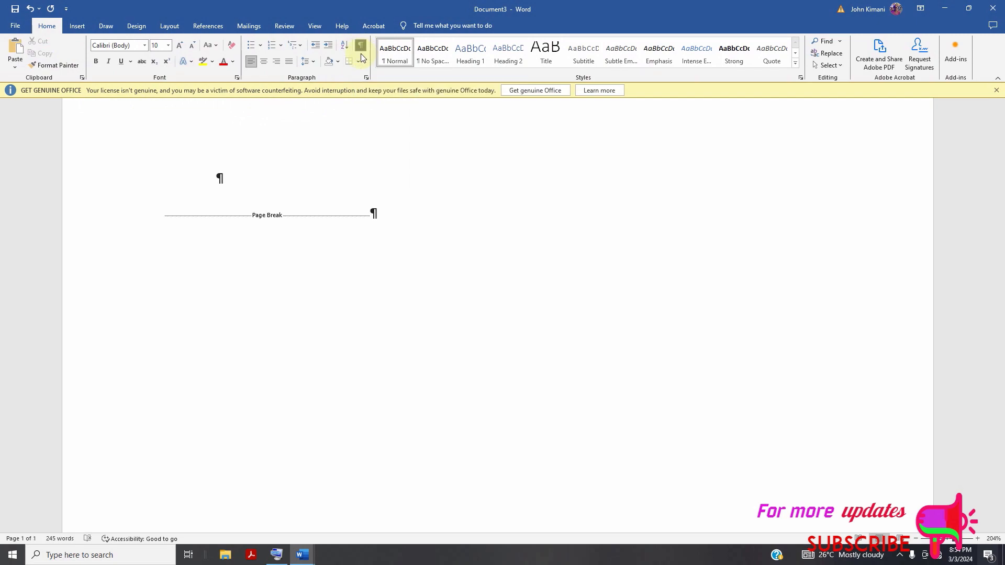
Examine the page break on the blank page and the paragraph marks throughout the Seneca text.
scroll(294, 238, "up", 1)
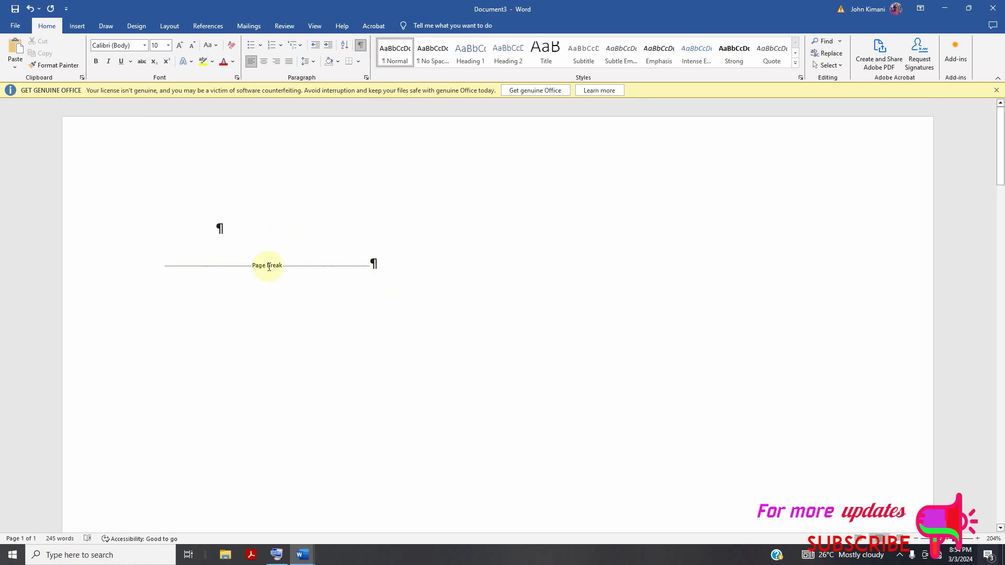
scroll(473, 239, "down", 10)
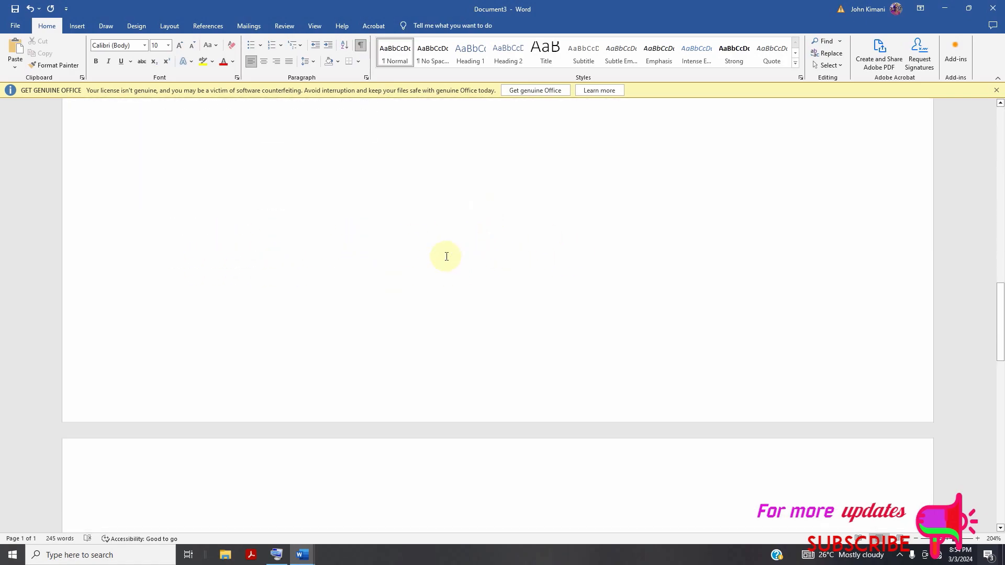
scroll(445, 256, "up", 3)
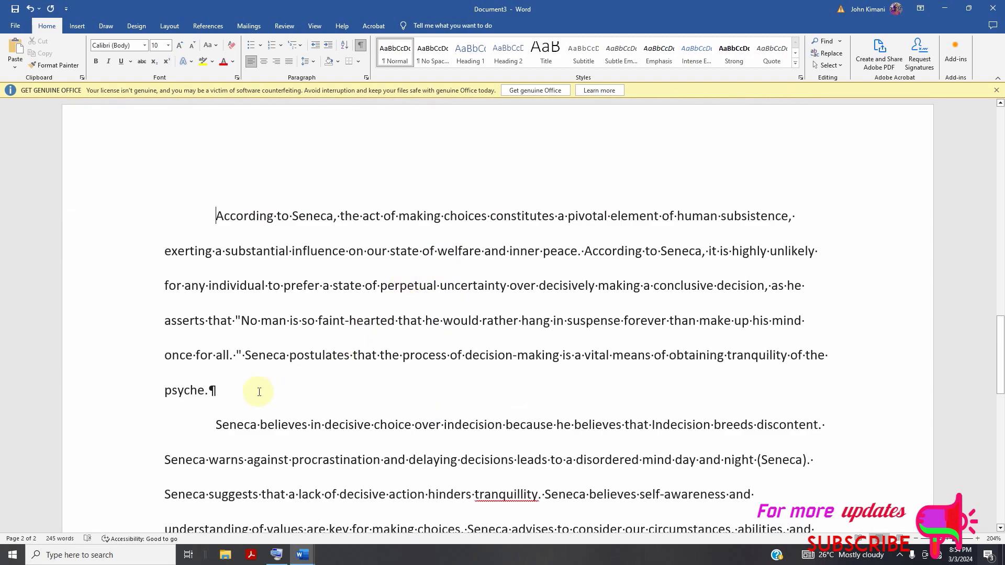
scroll(215, 396, "up", 2)
scroll(220, 401, "down", 2)
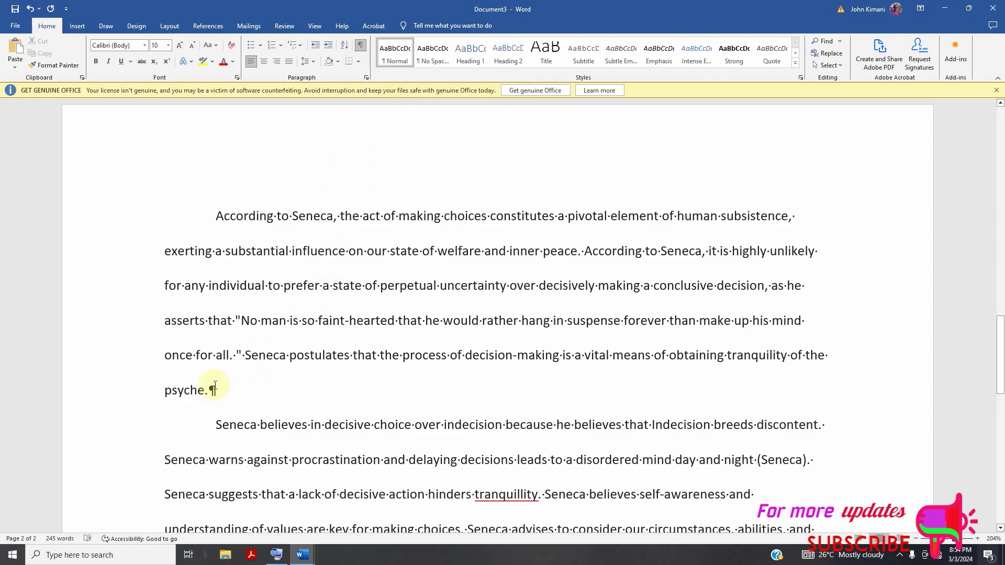
scroll(219, 377, "down", 3)
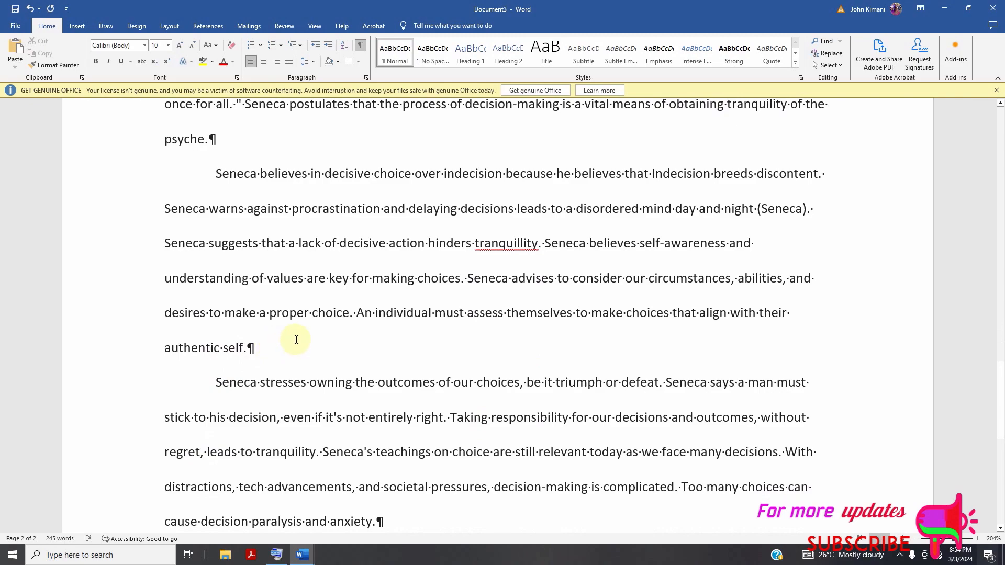
scroll(303, 353, "down", 2)
scroll(321, 287, "up", 13)
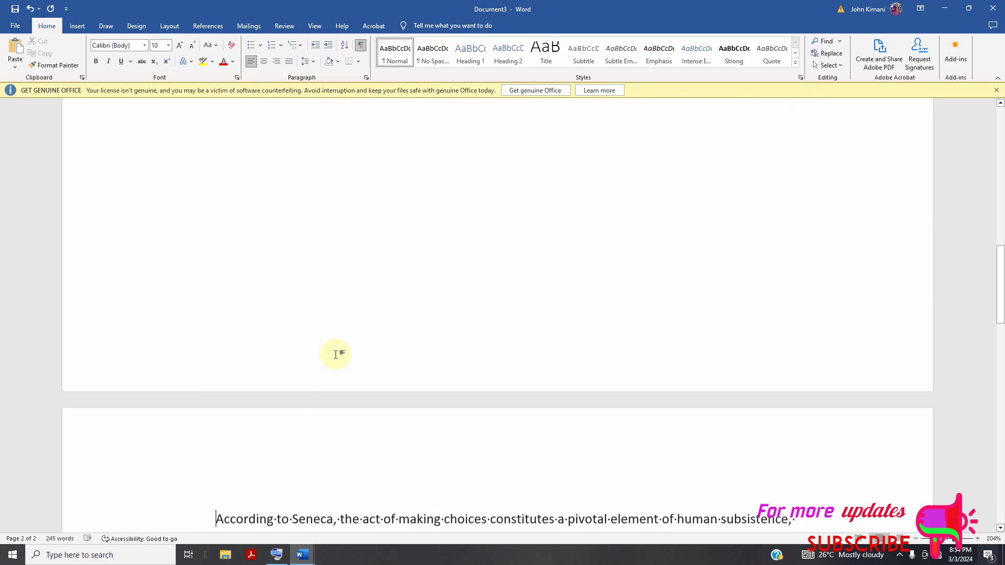
scroll(336, 343, "up", 4)
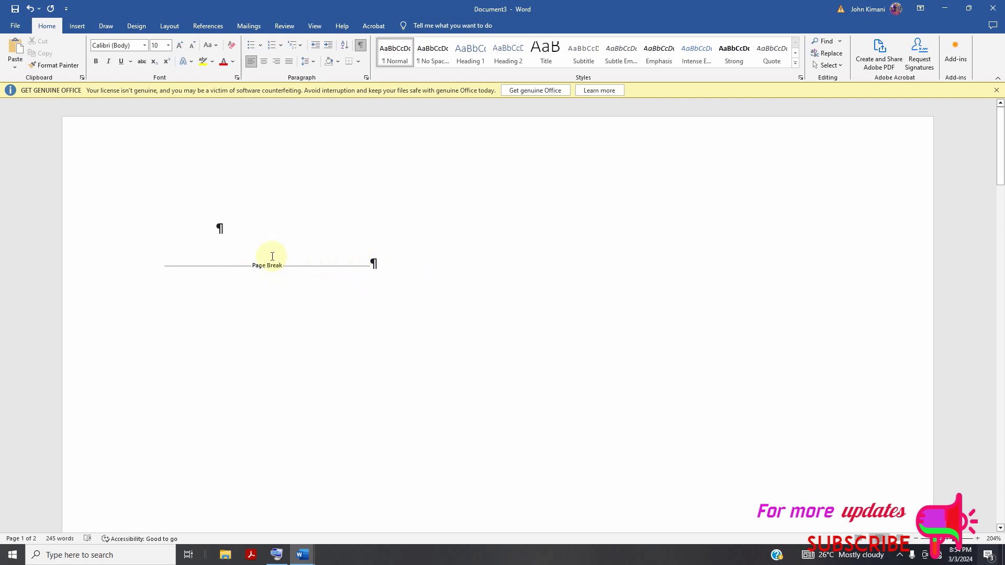
scroll(314, 240, "down", 3)
scroll(363, 133, "down", 2)
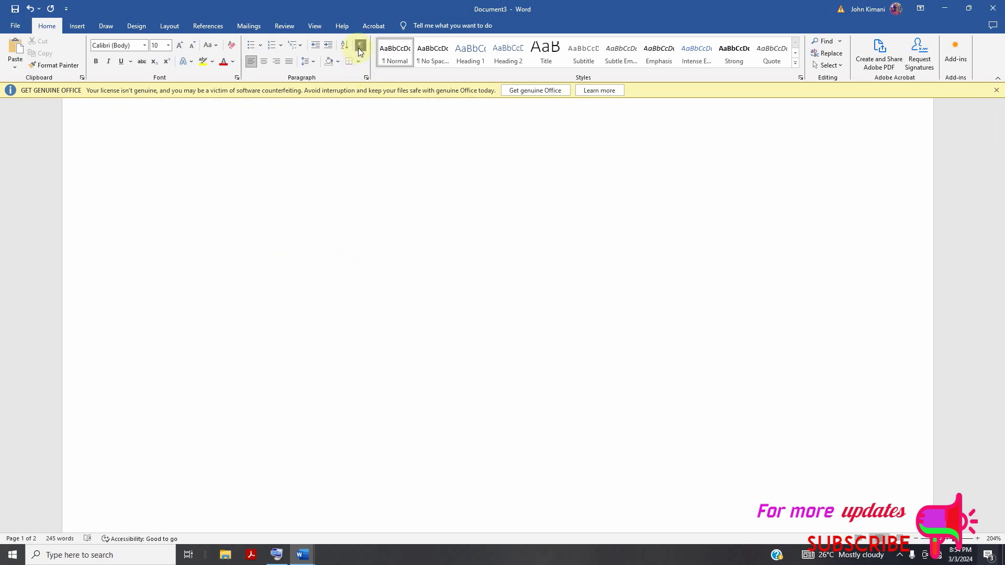
scroll(358, 48, "down", 4)
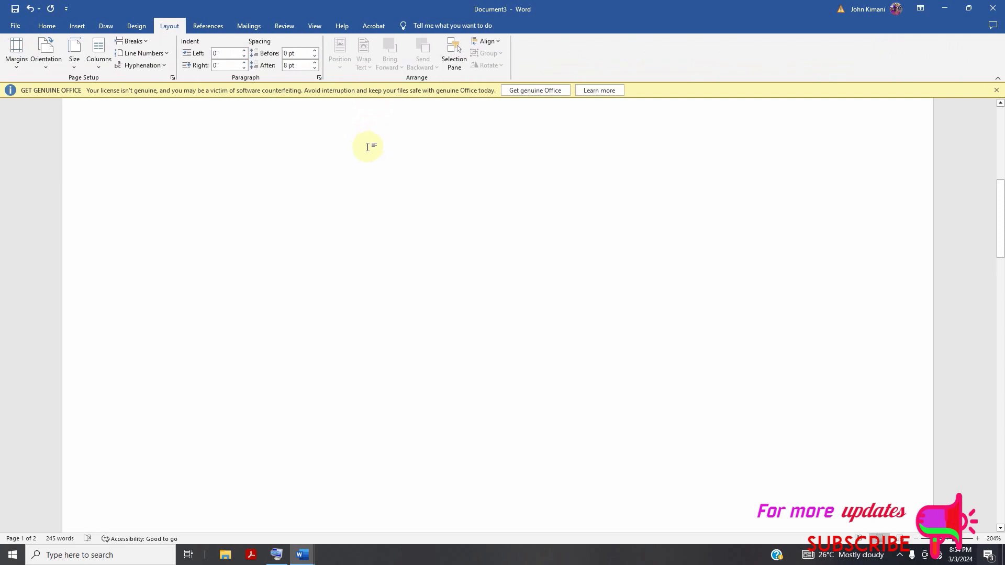
left_click(35, 27)
scroll(363, 61, "down", 4)
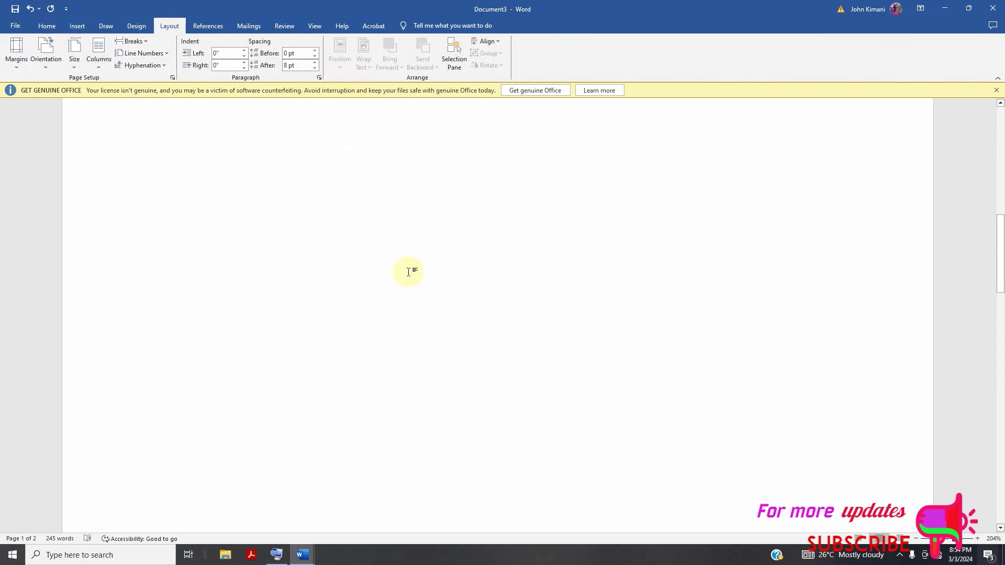
left_click(51, 29)
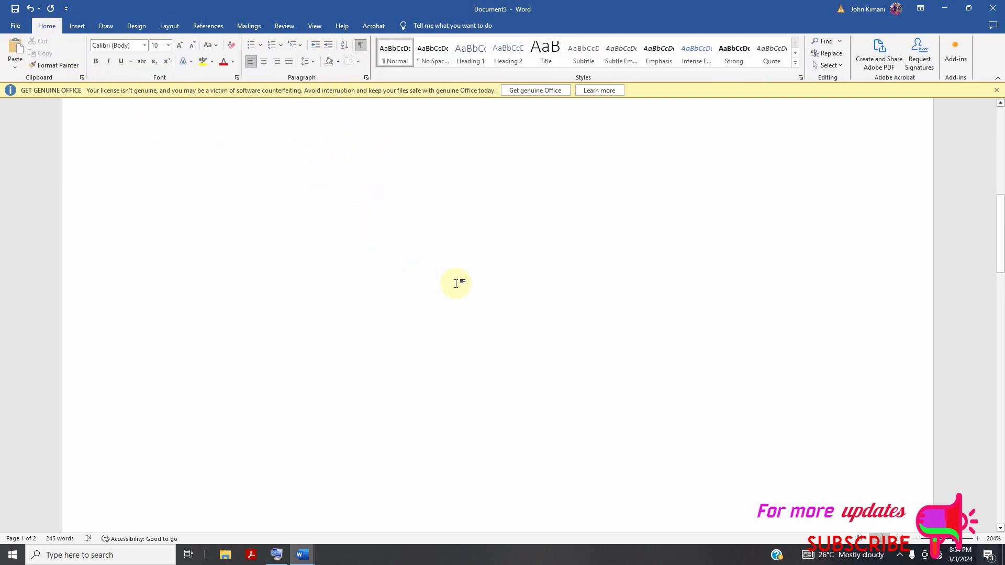
scroll(451, 269, "up", 3)
scroll(401, 272, "down", 10)
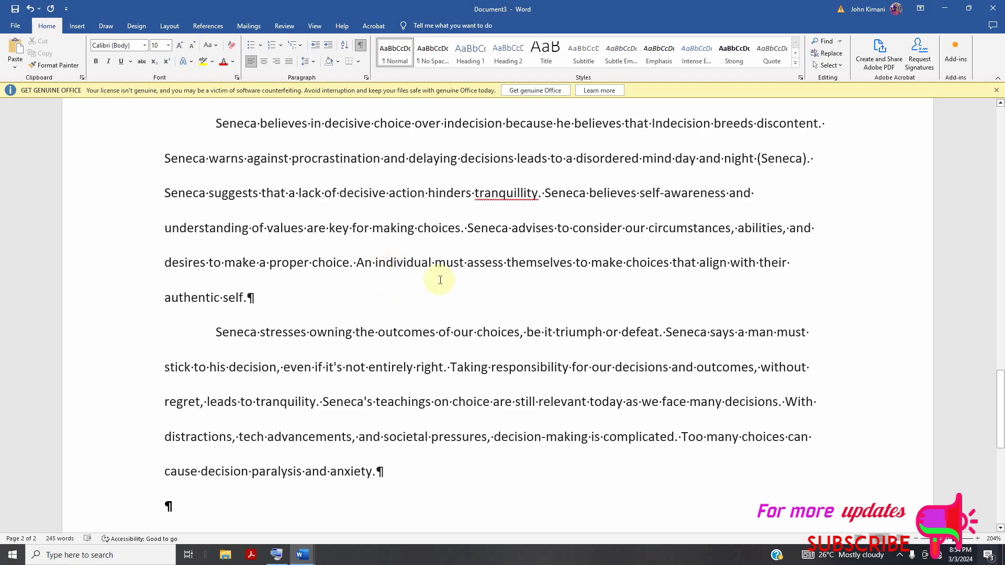
scroll(330, 419, "up", 8)
Hide the paragraph marks and other formatting symbols, and check the pages without them.
scroll(404, 383, "up", 5)
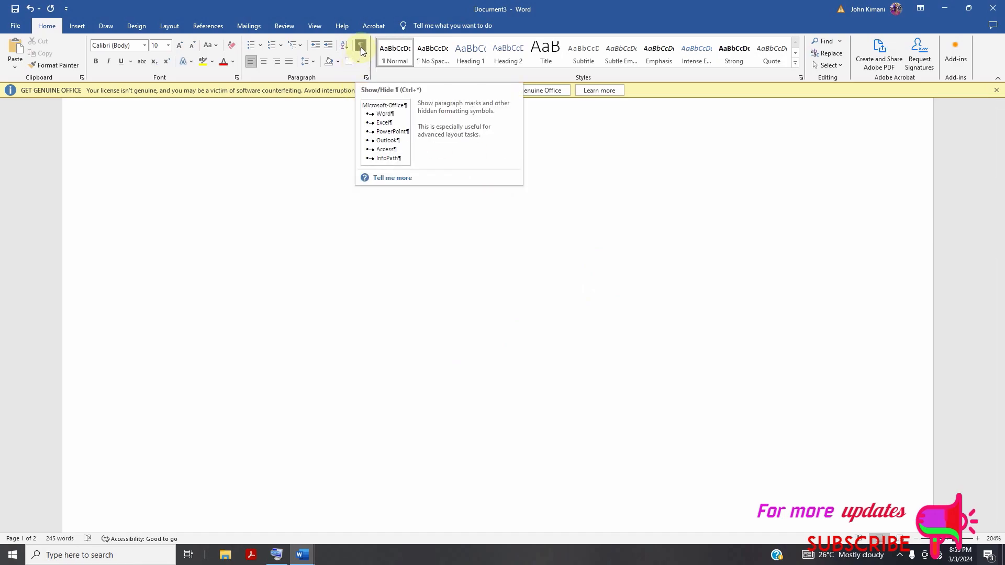
scroll(427, 288, "down", 11)
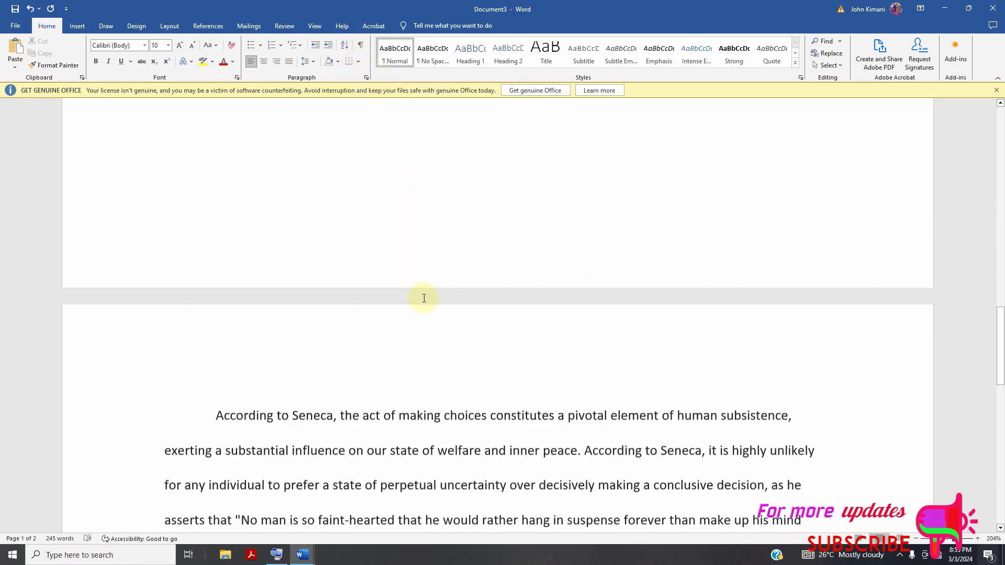
scroll(432, 291, "up", 8)
scroll(436, 282, "up", 3)
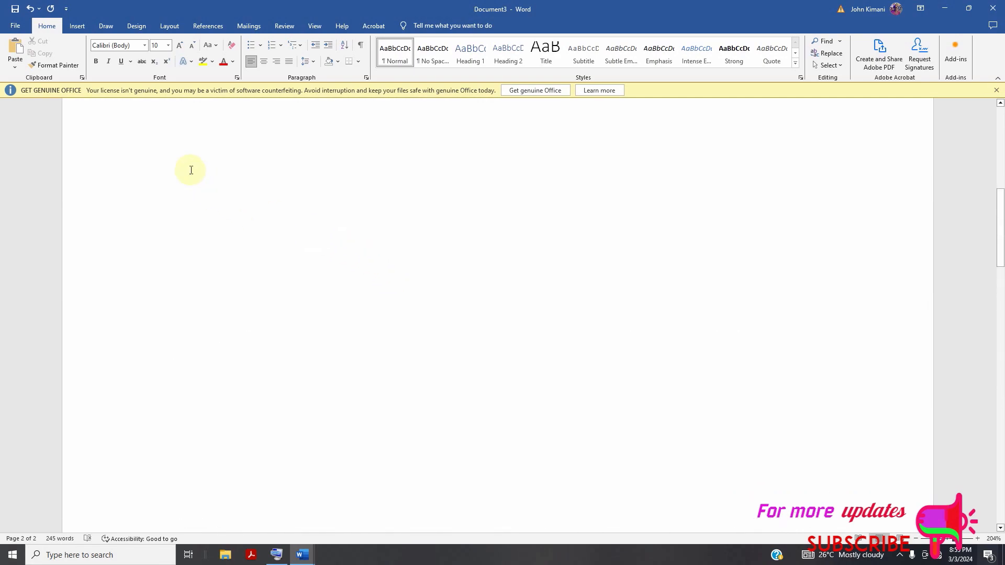
Display the on-screen keyboard and add an empty line after the paragraph ending in "authentic self.".
left_click(76, 28)
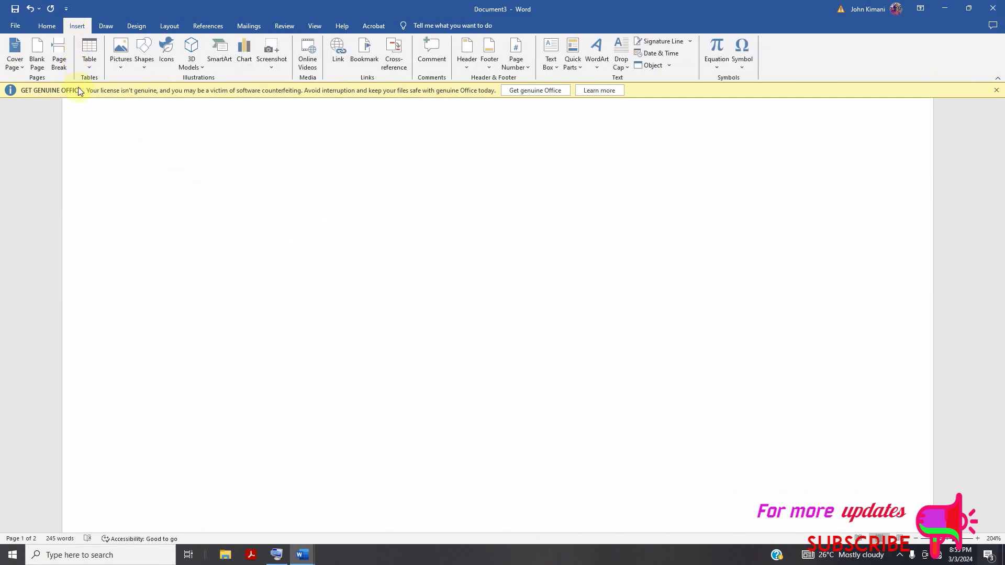
scroll(299, 202, "down", 15)
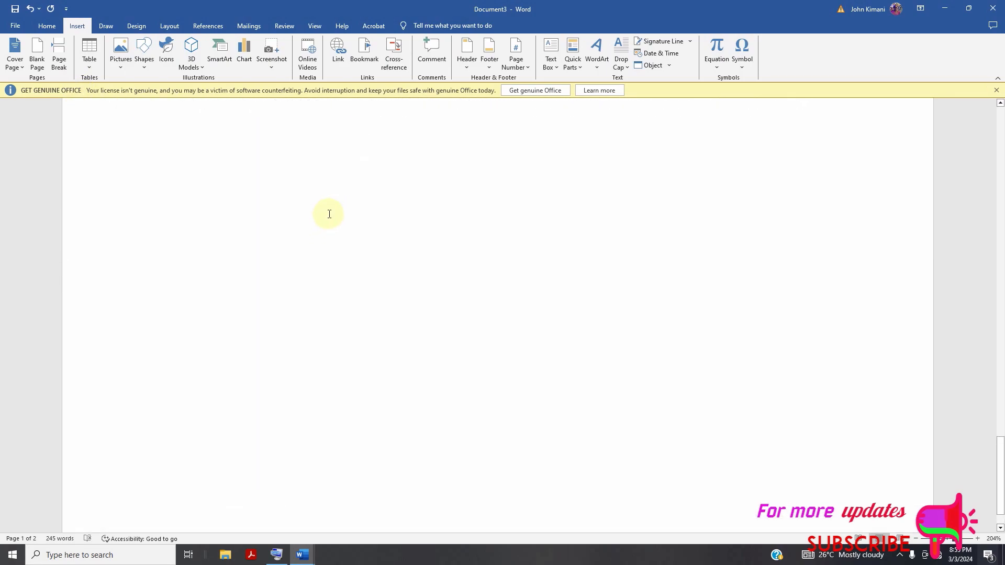
scroll(367, 272, "up", 6)
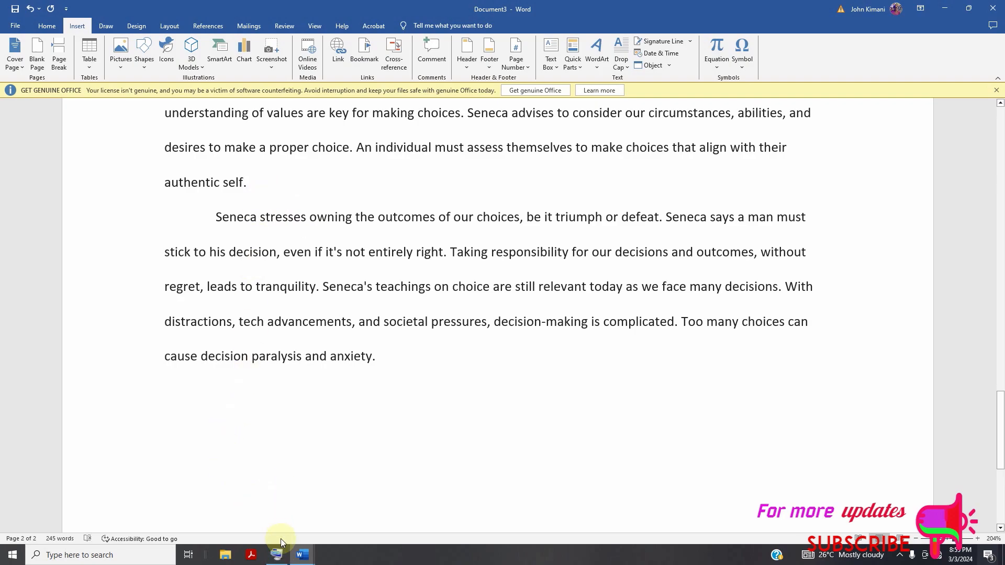
mouse_move(286, 556)
scroll(210, 218, "up", 4)
scroll(259, 289, "down", 1)
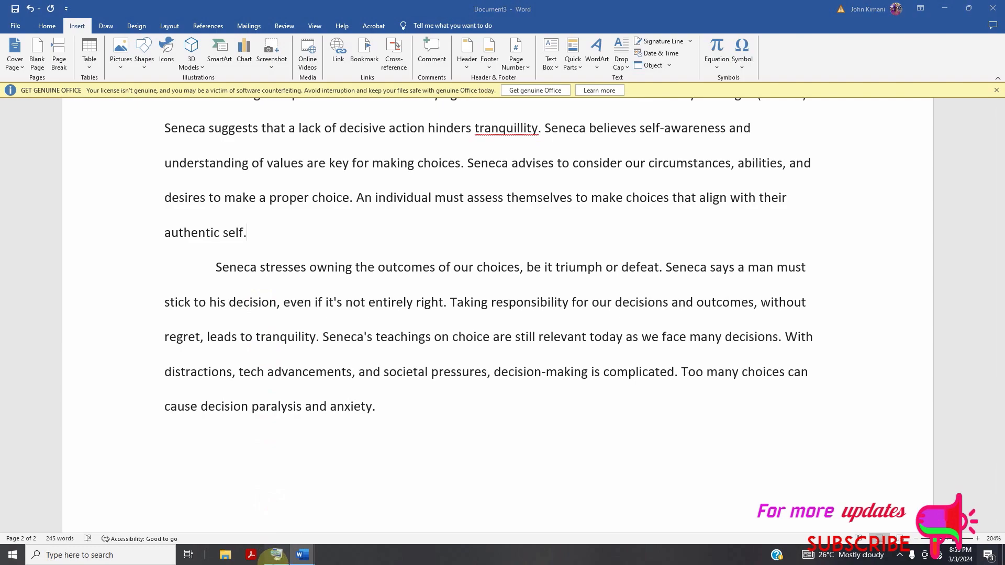
left_click(277, 555)
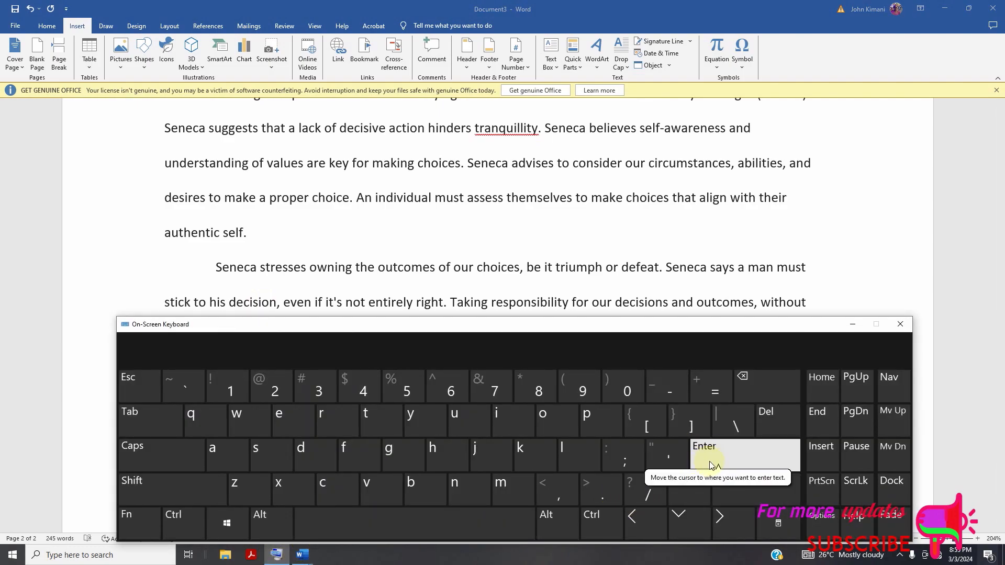
left_click(254, 234)
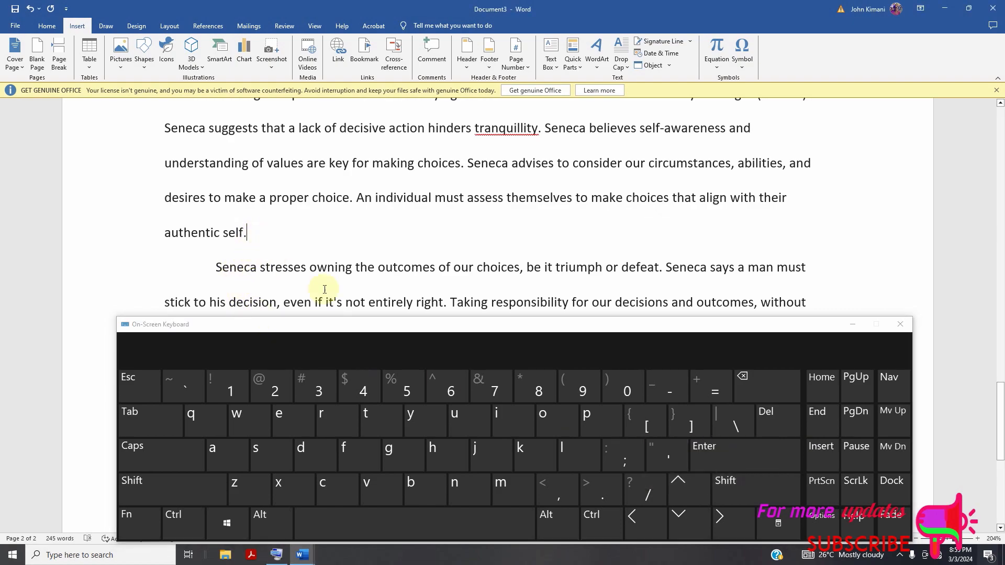
left_click(702, 452)
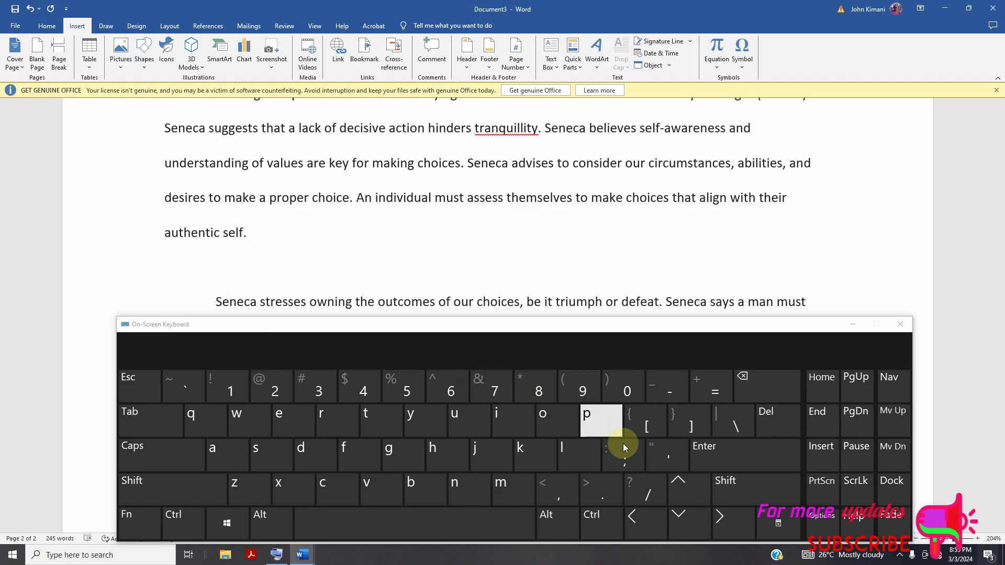
Insert a table with five columns and three rows on the empty line below "authentic self.".
left_click(90, 53)
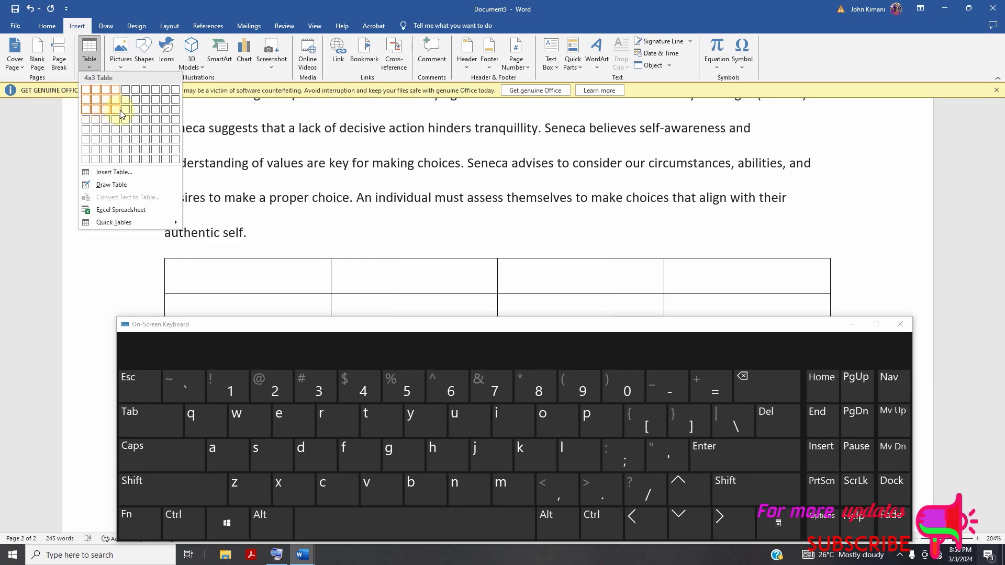
left_click(124, 114)
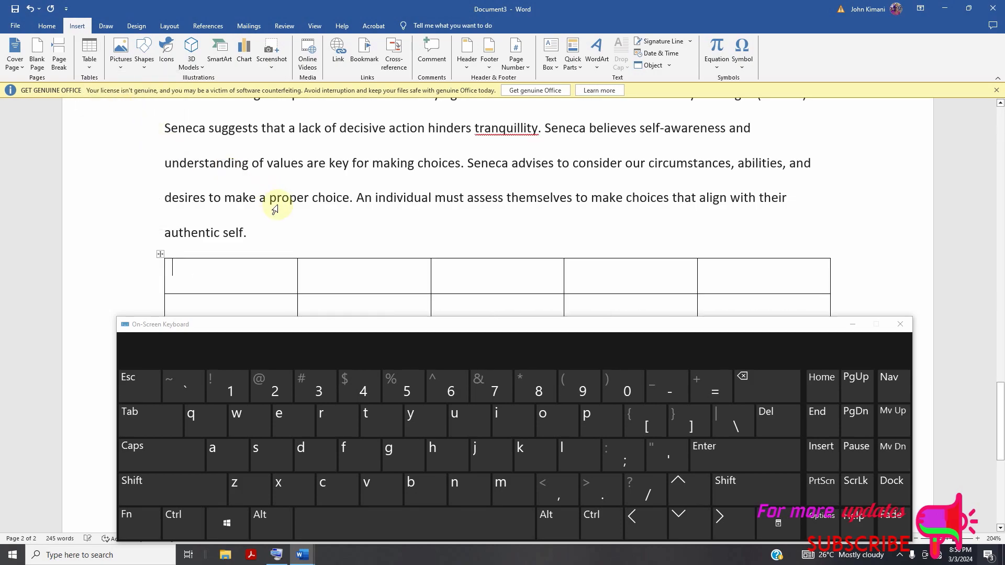
scroll(340, 257, "down", 2)
scroll(338, 247, "up", 1)
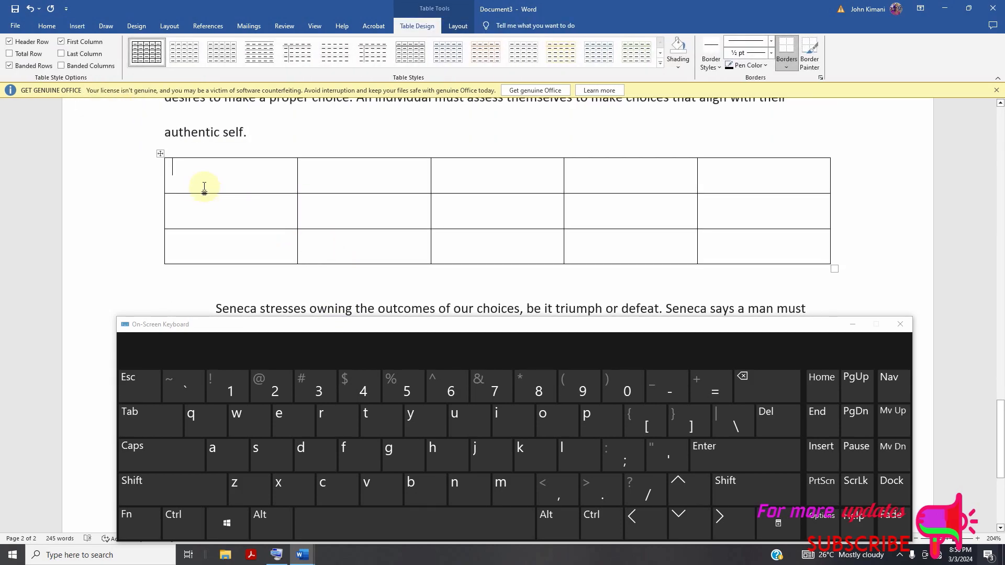
scroll(264, 198, "up", 1)
scroll(273, 203, "up", 1)
scroll(238, 202, "down", 2)
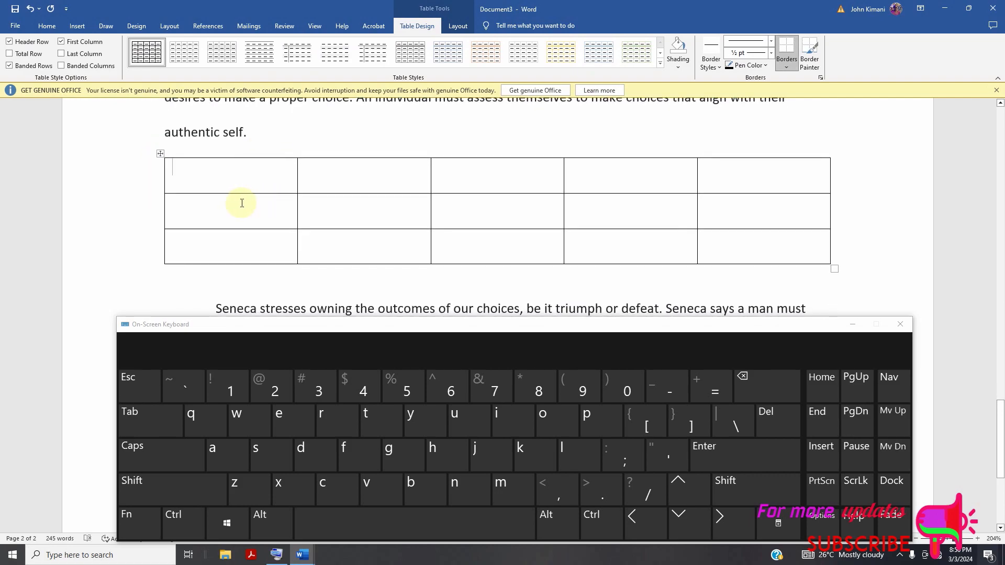
Review the options for inserting tables, shapes and 3D models without adding anything to the document.
left_click(78, 26)
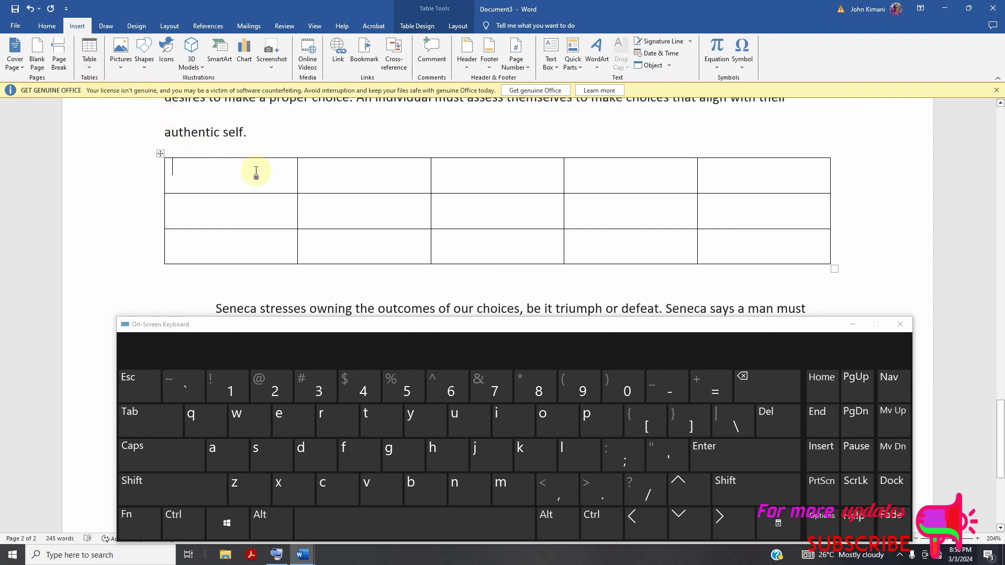
scroll(256, 172, "down", 2)
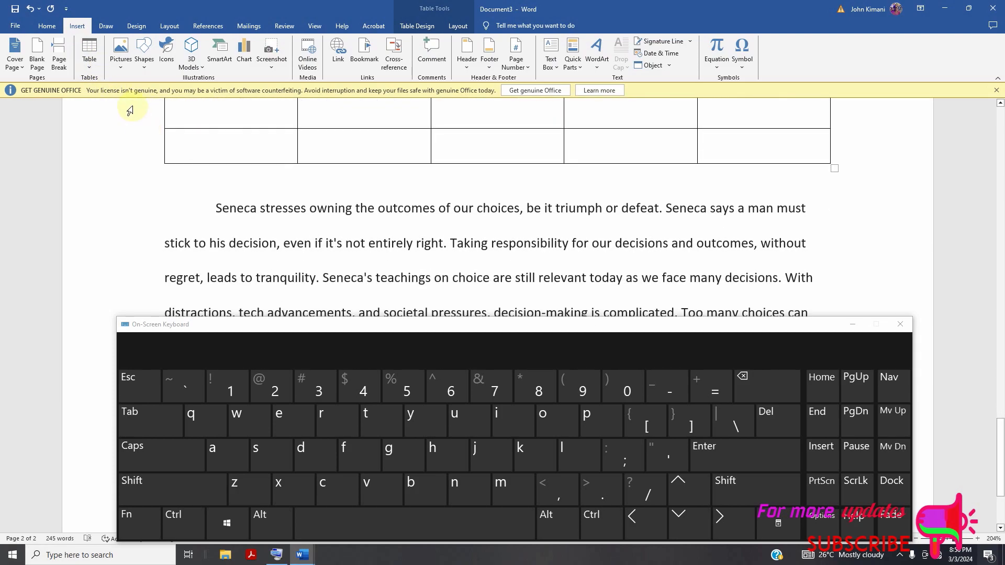
left_click(88, 71)
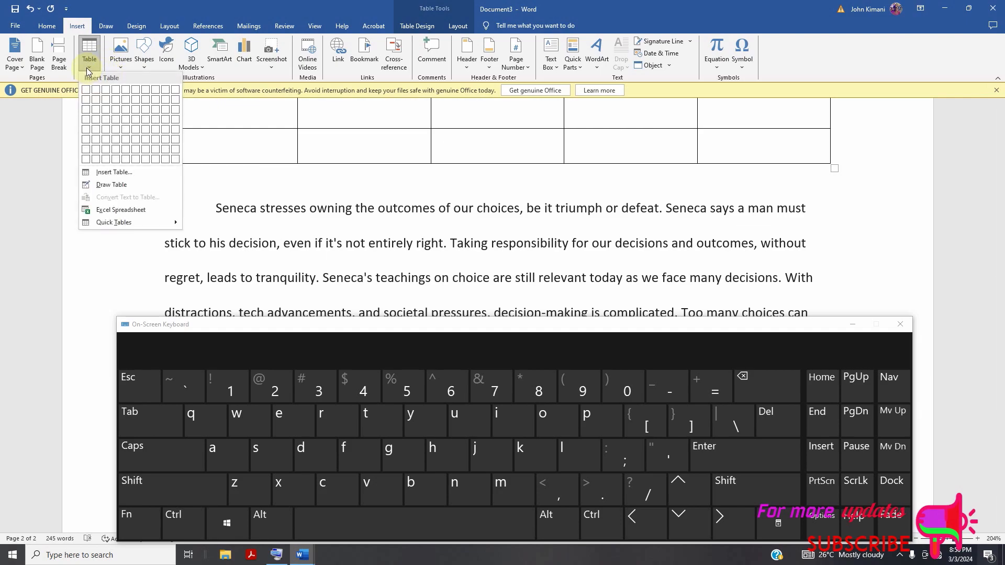
left_click(88, 70)
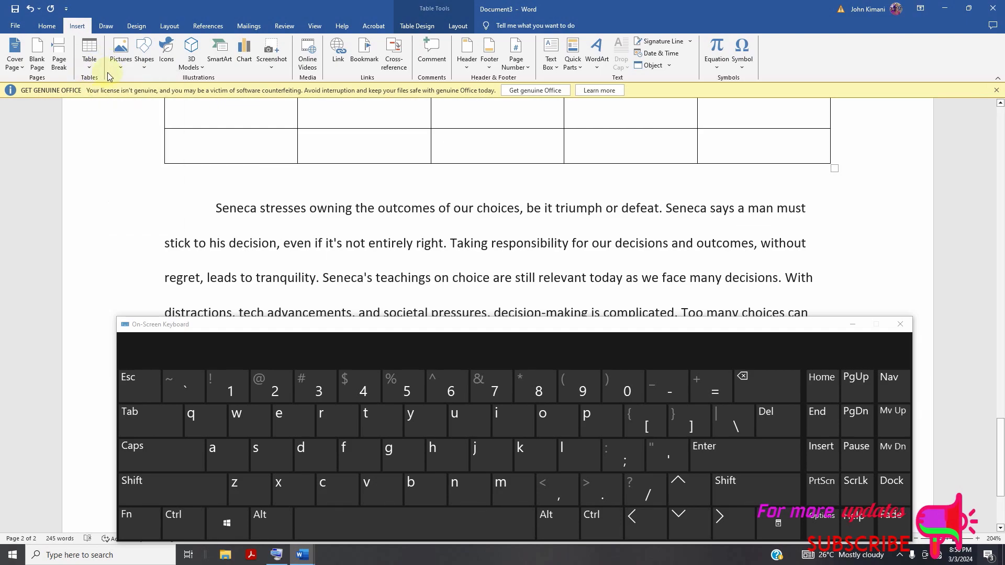
left_click(141, 63)
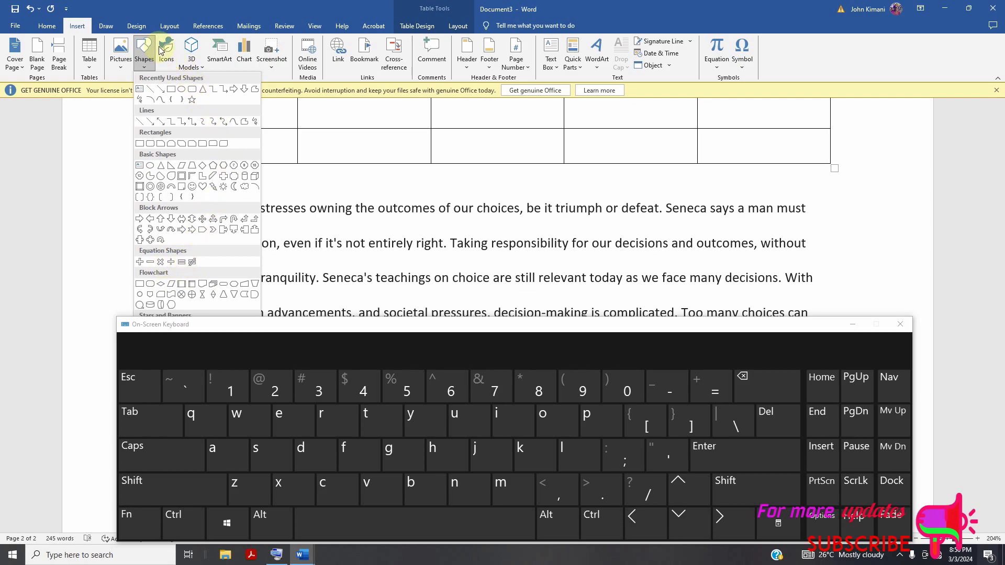
left_click(192, 57)
left_click(198, 66)
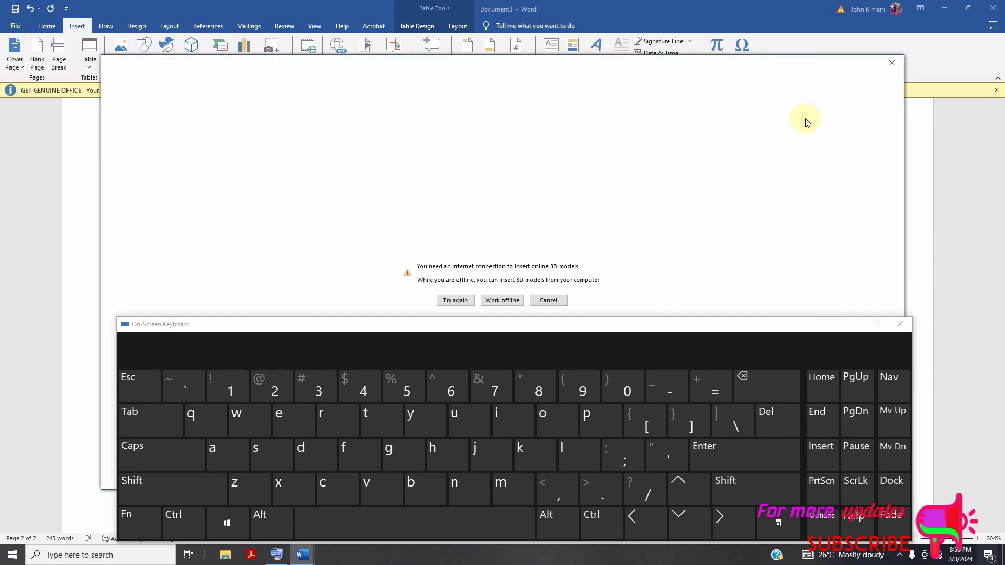
left_click(892, 63)
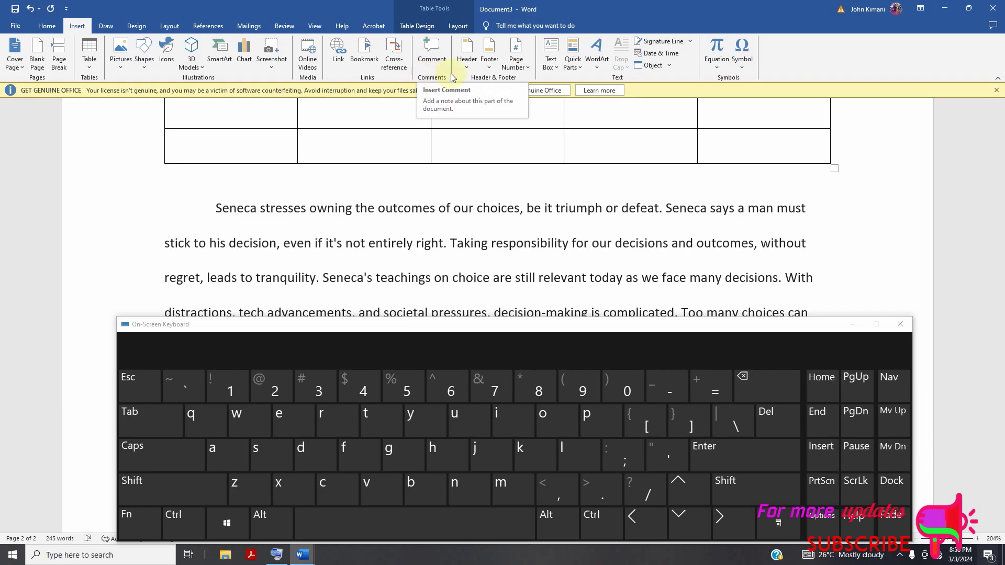
scroll(474, 240, "up", 10)
scroll(501, 237, "up", 6)
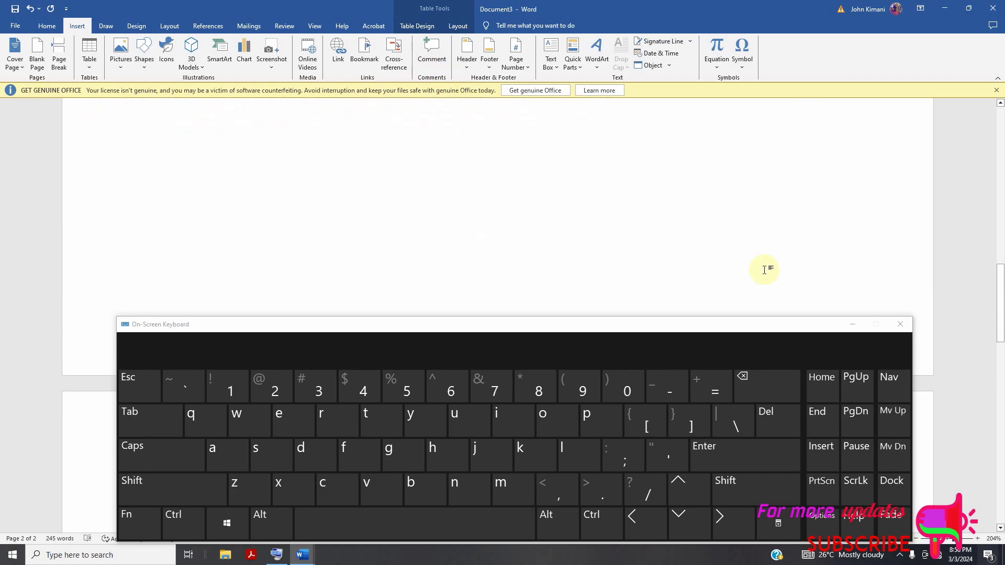
Close the on-screen keyboard and look over the page above the Seneca text.
left_click(900, 325)
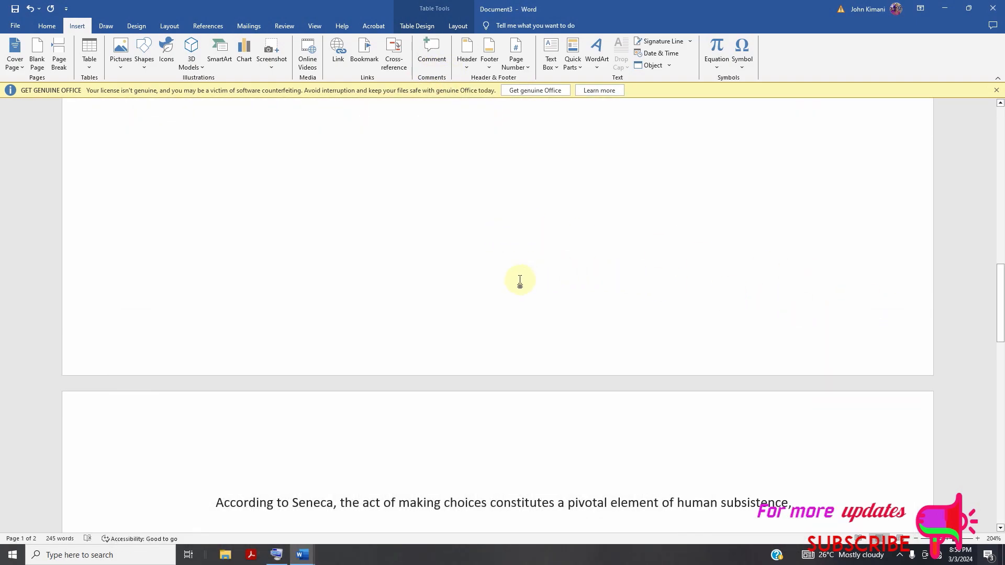
scroll(516, 277, "up", 12)
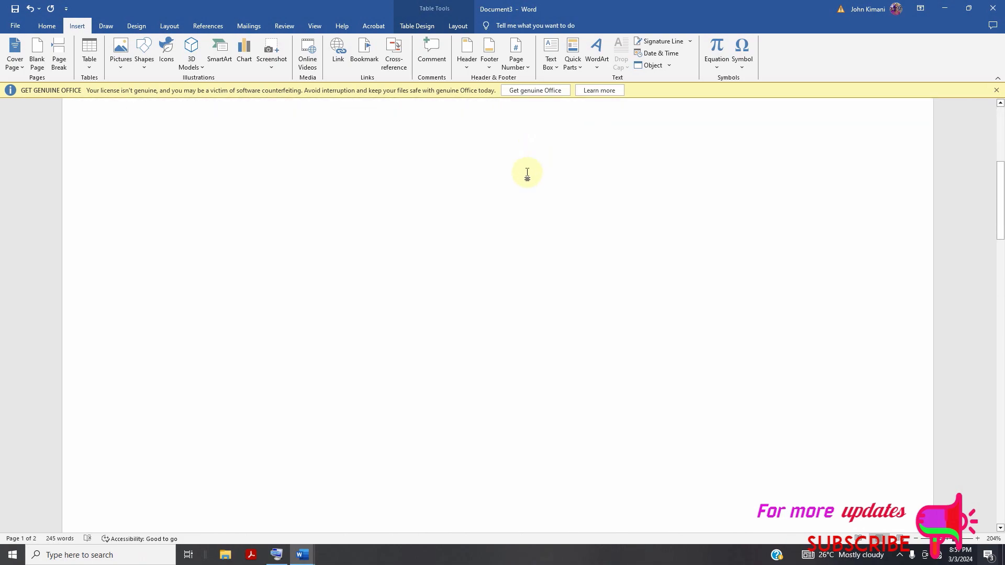
scroll(496, 166, "down", 12)
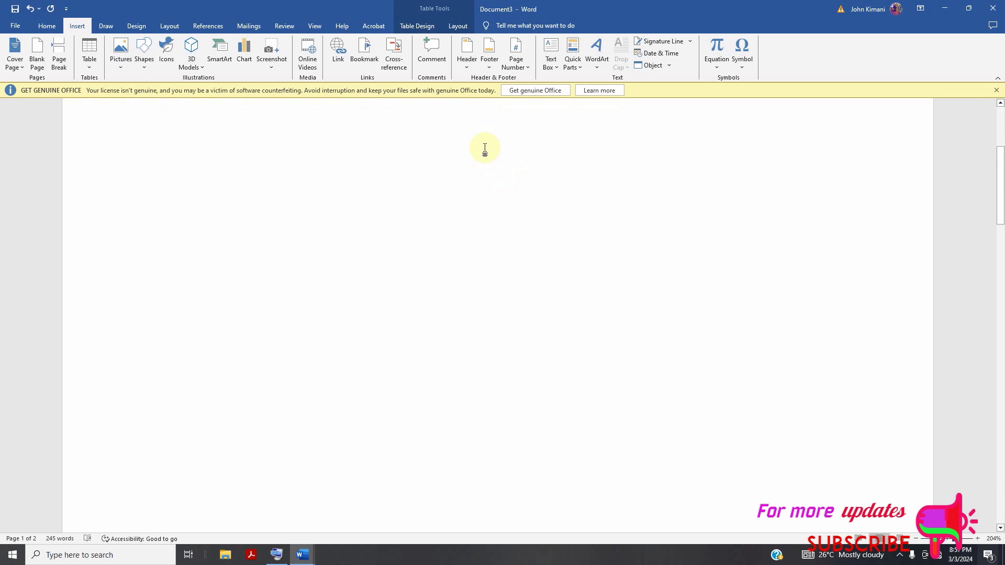
scroll(515, 180, "up", 6)
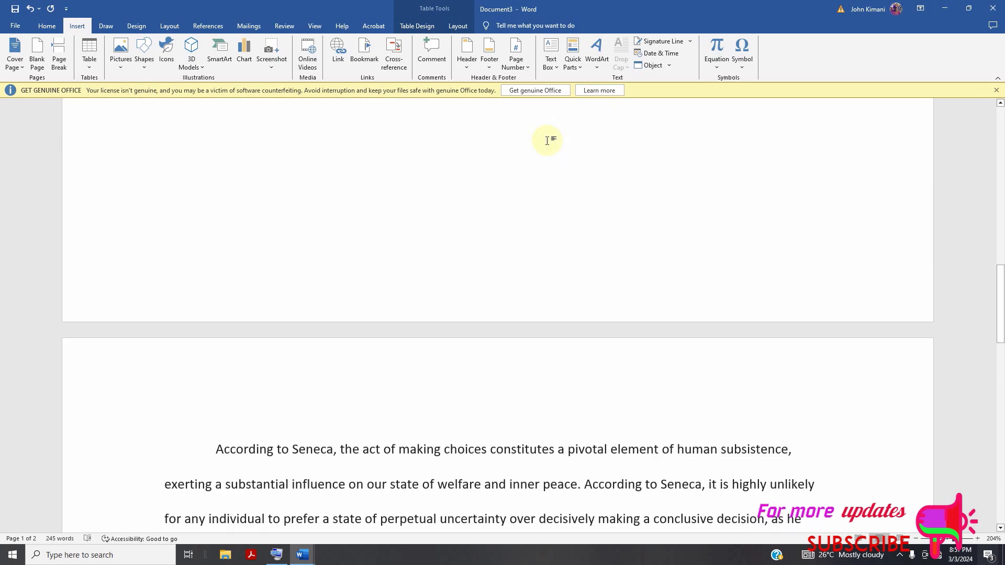
Open the header above the Seneca text for editing and check the available header designs without applying one.
left_click(464, 48)
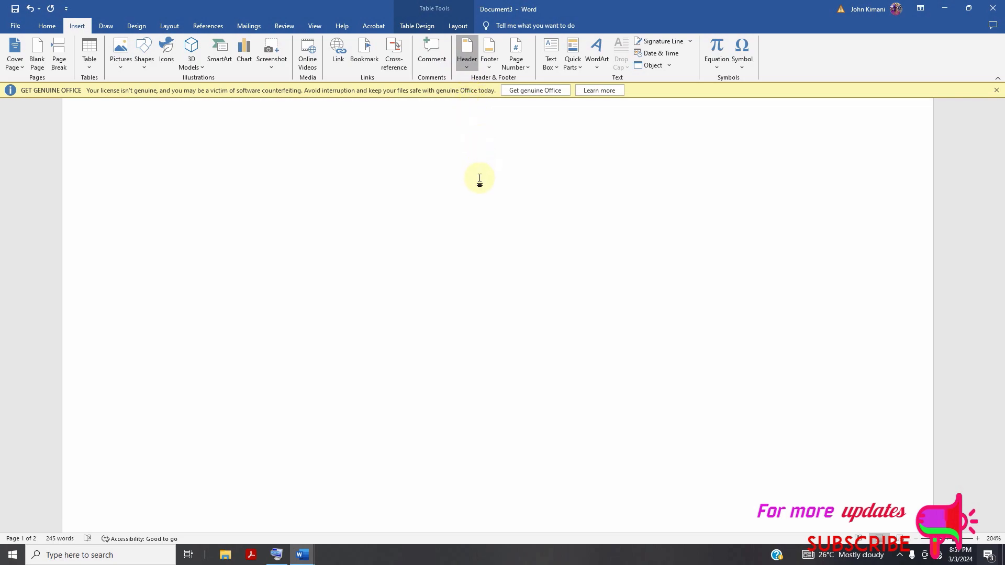
left_click(410, 164)
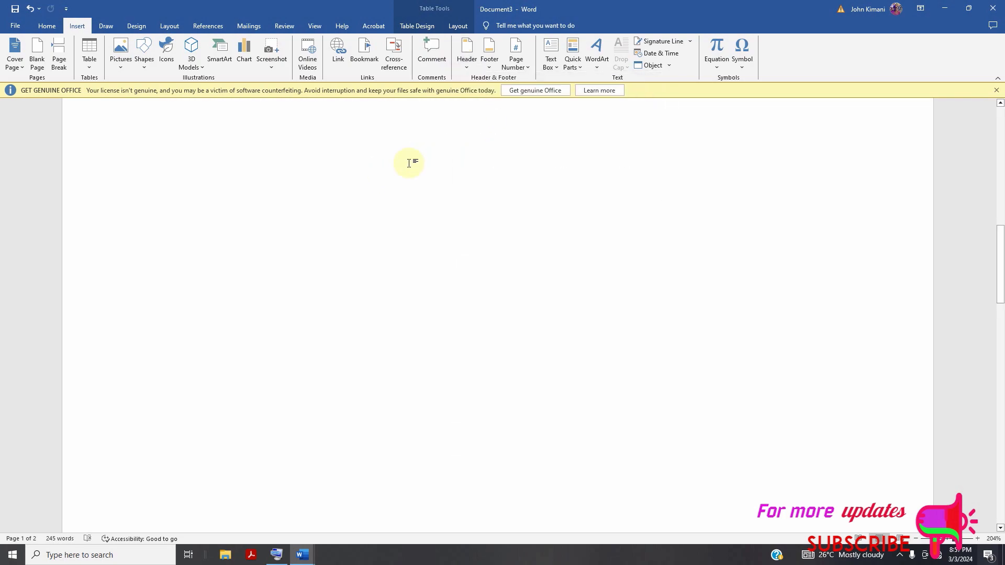
scroll(456, 189, "up", 10)
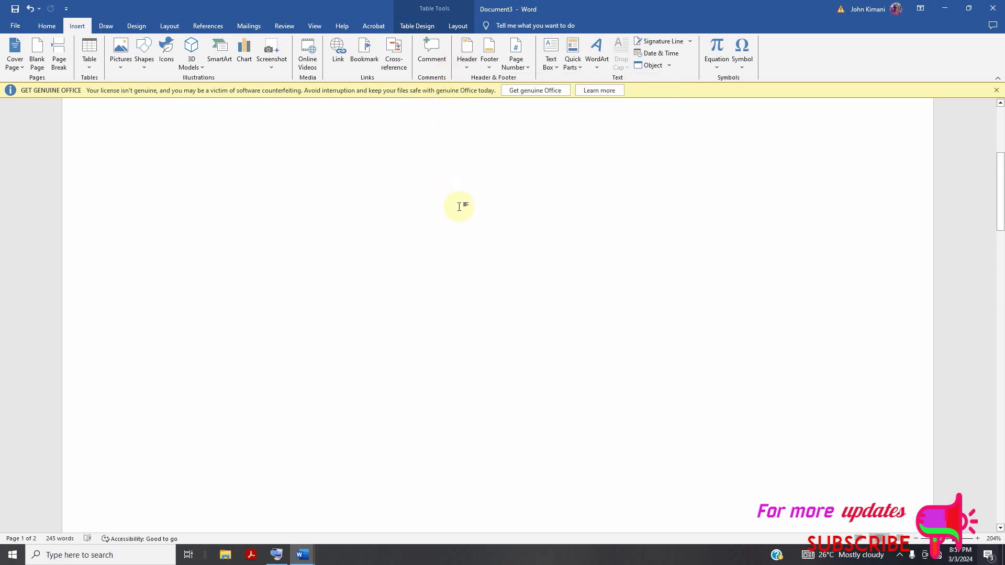
scroll(524, 272, "down", 15)
scroll(533, 302, "down", 5)
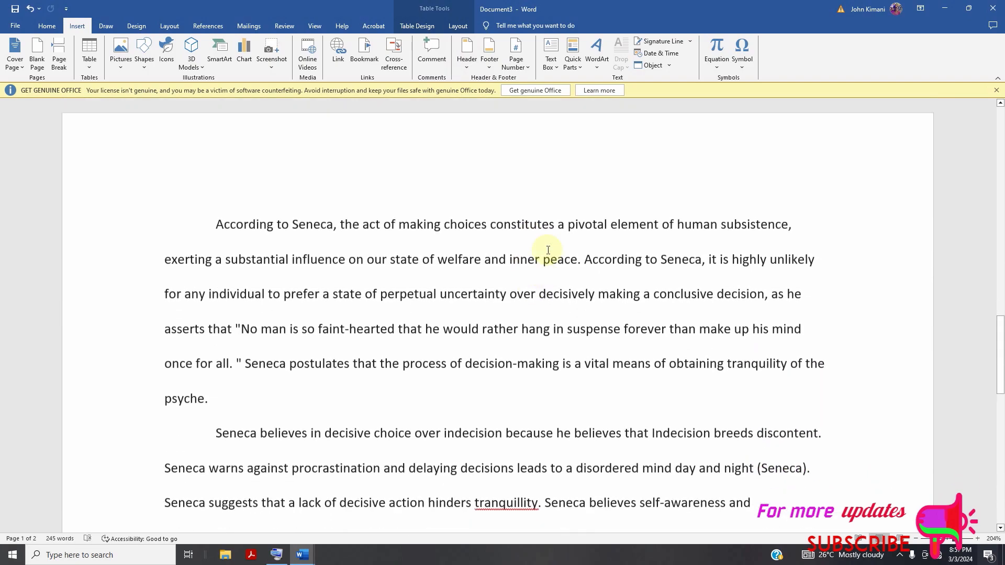
left_click(556, 129)
double_click(556, 133)
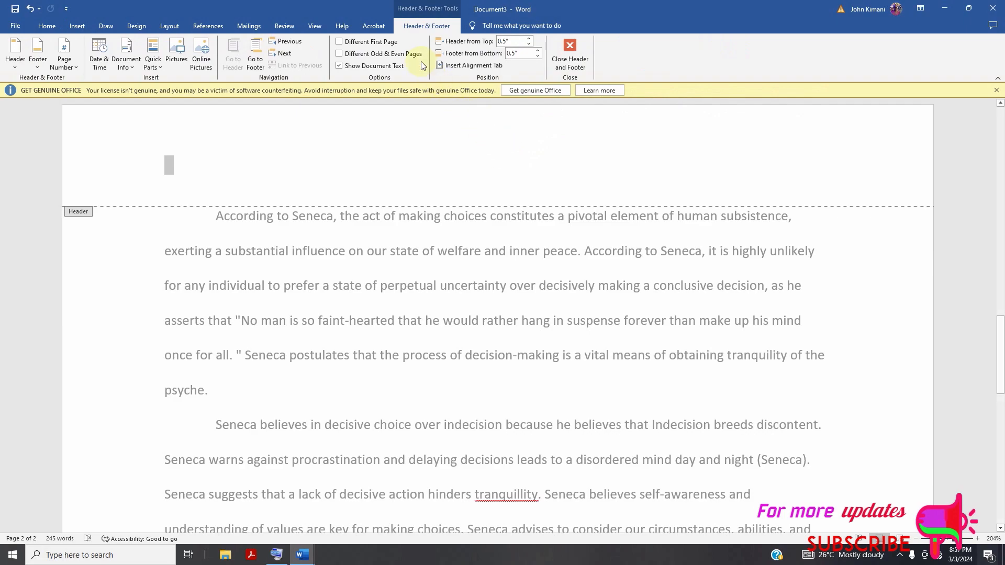
left_click(17, 65)
left_click(18, 64)
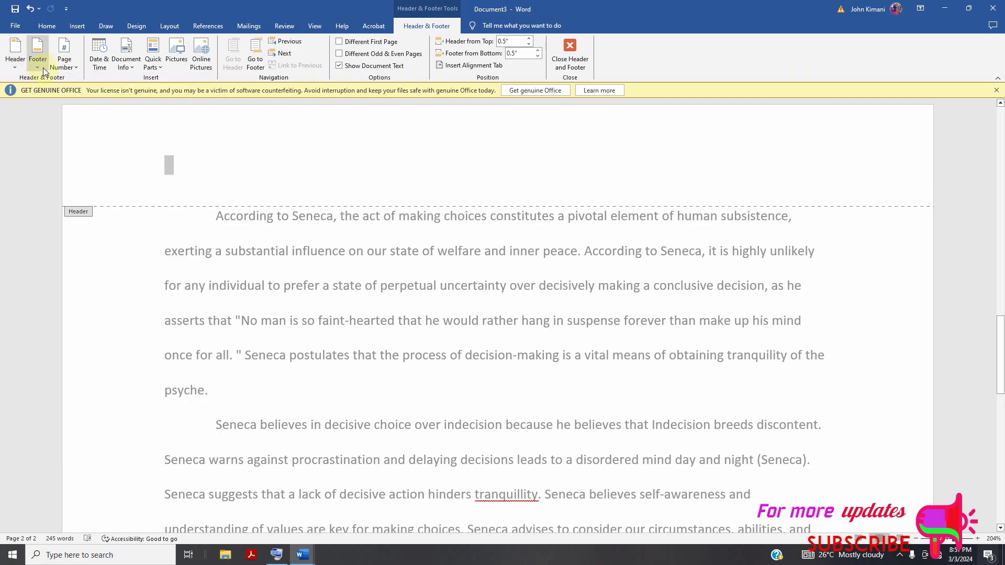
Add page numbers at the top of the pages in the Plain Number 3 style and return to the document body.
left_click(72, 67)
mouse_move(73, 79)
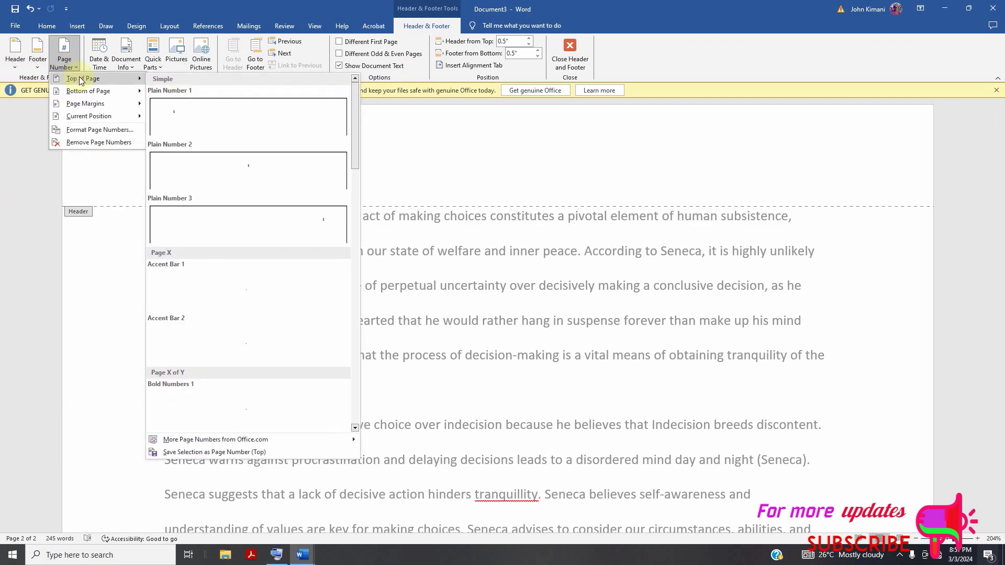
left_click(314, 221)
scroll(759, 193, "up", 10)
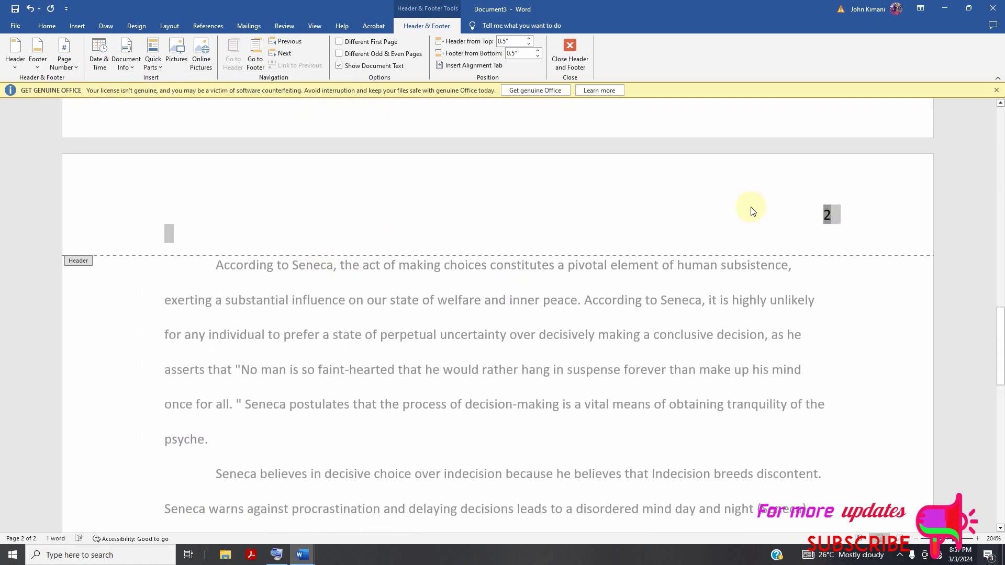
scroll(772, 229, "up", 3)
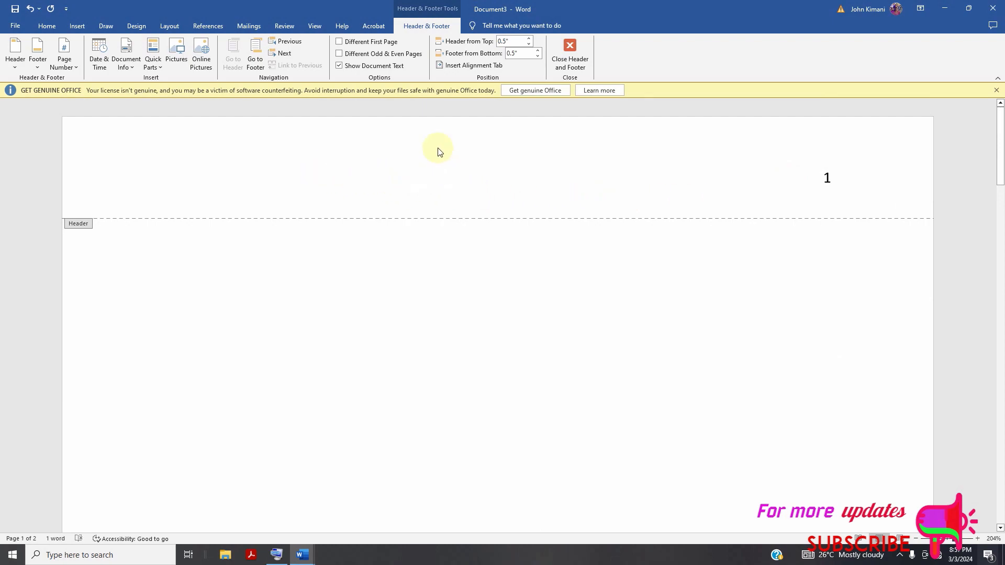
left_click(77, 25)
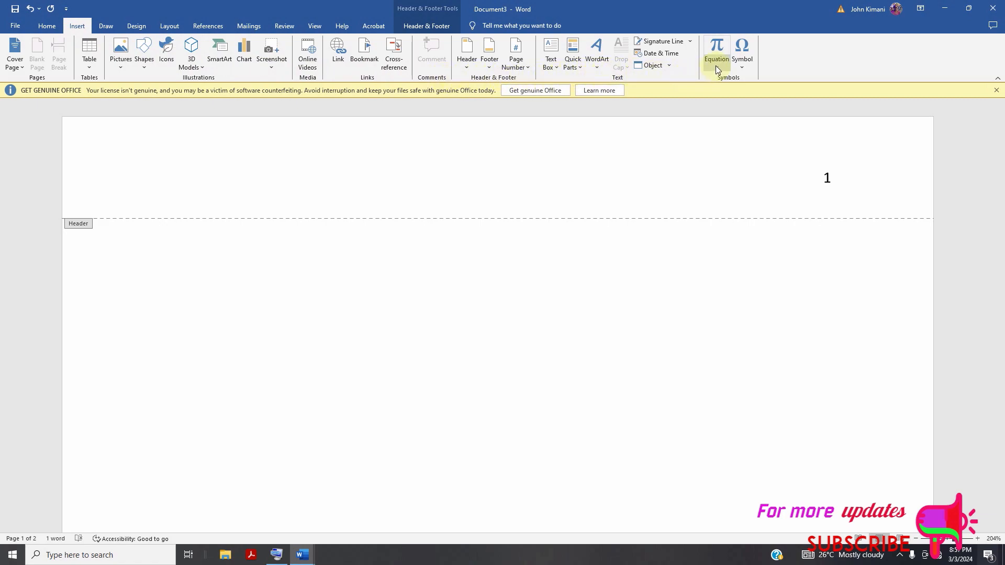
double_click(464, 256)
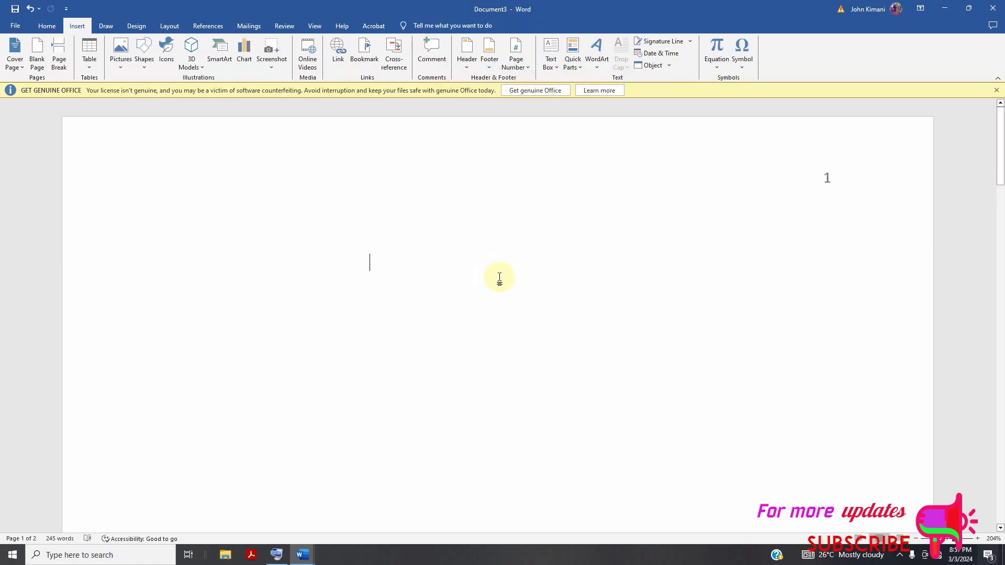
Review the built-in equations and the full symbol list without inserting anything.
scroll(466, 248, "down", 5)
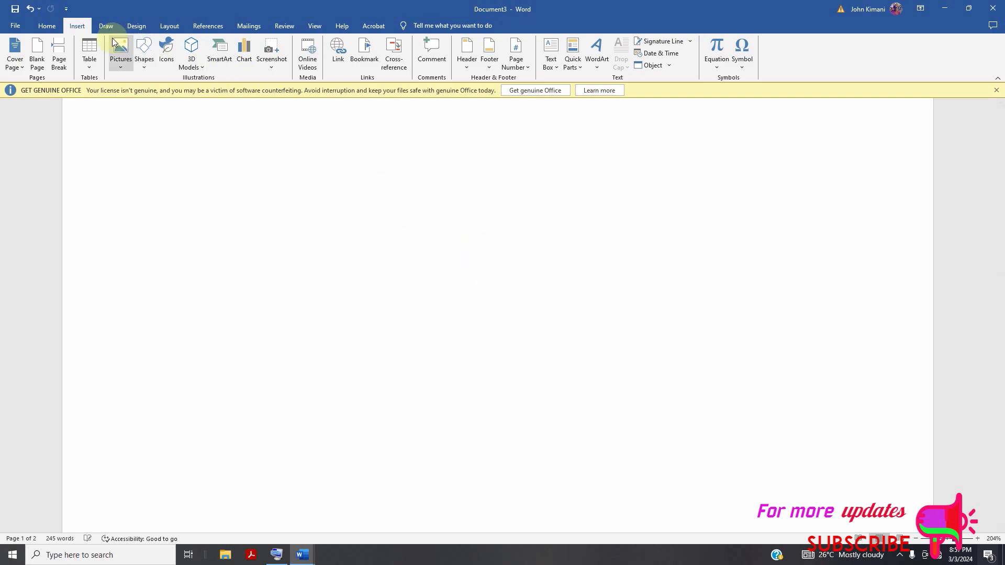
left_click(721, 63)
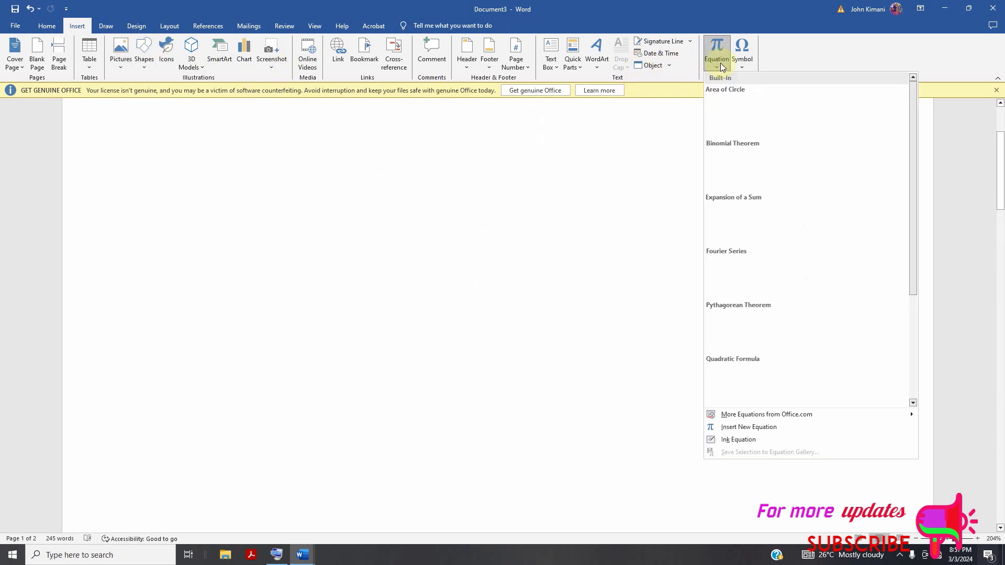
left_click(747, 66)
left_click(746, 66)
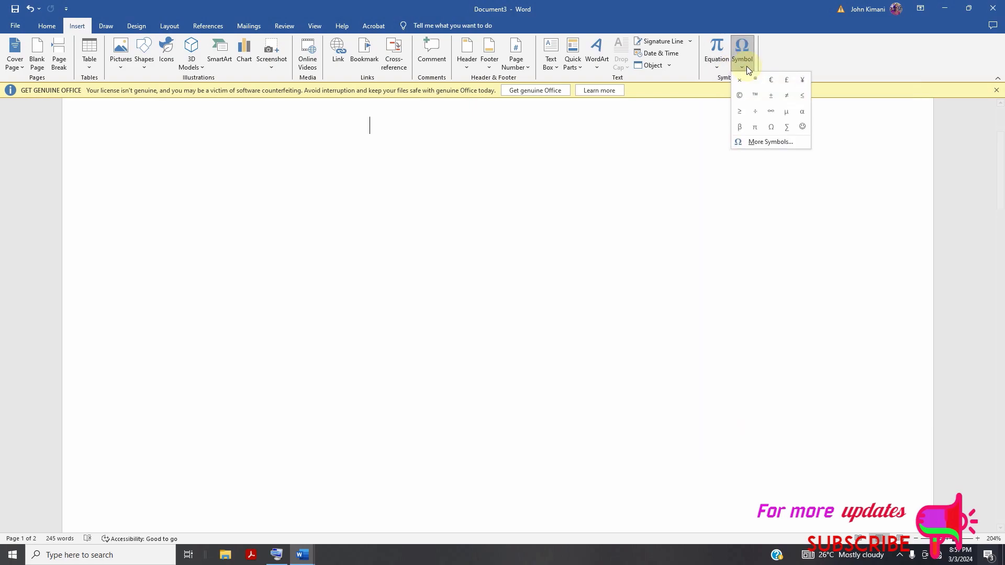
left_click(764, 142)
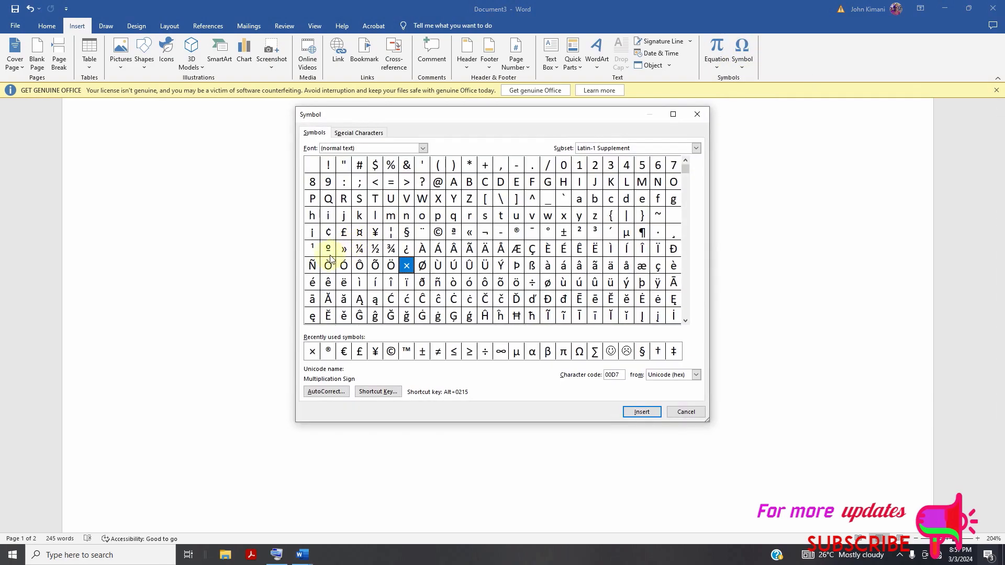
left_click(687, 412)
Add two empty lines after the paragraph ending in "psyche.".
scroll(364, 243, "down", 10)
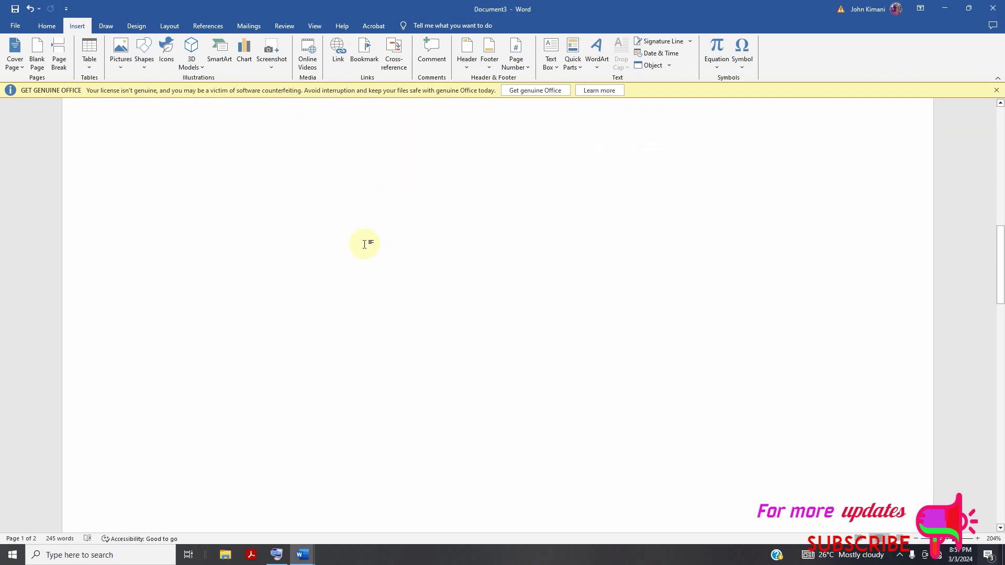
scroll(340, 277, "down", 8)
scroll(331, 289, "up", 2)
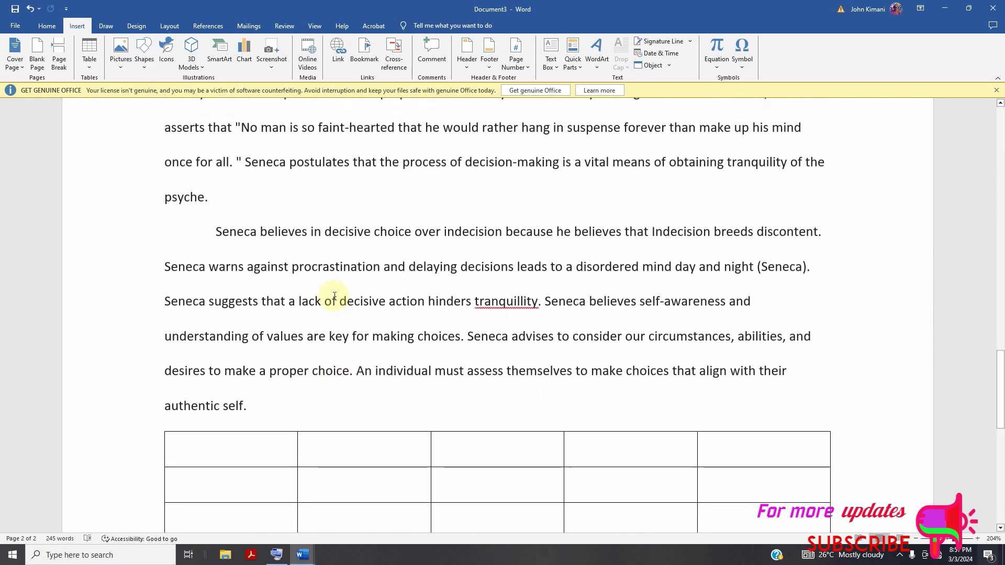
left_click(221, 210)
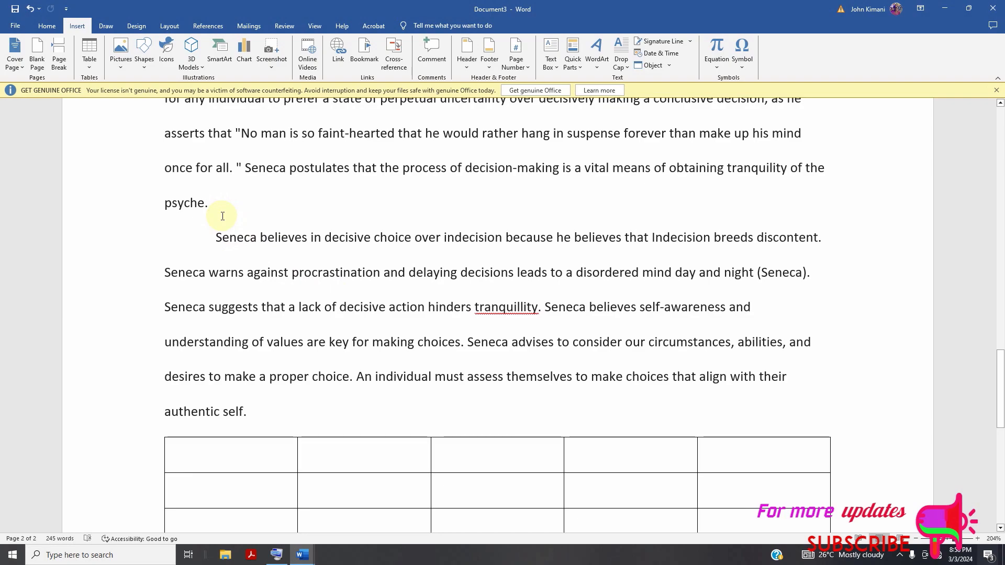
key("Return")
key("Return")
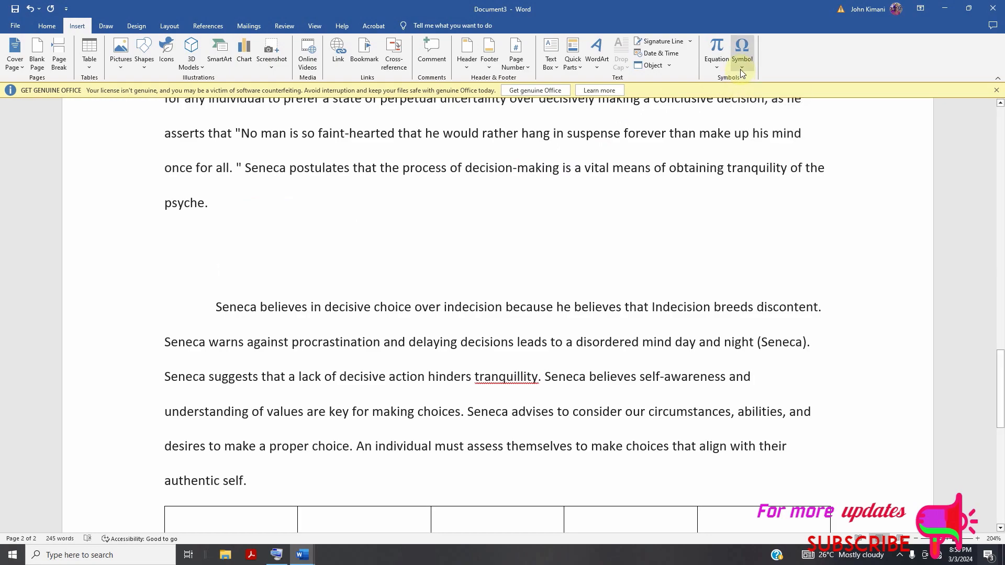
Write "4x/7 =5" on the empty line just above the paragraph beginning "Seneca believes in decisive choice".
type("4")
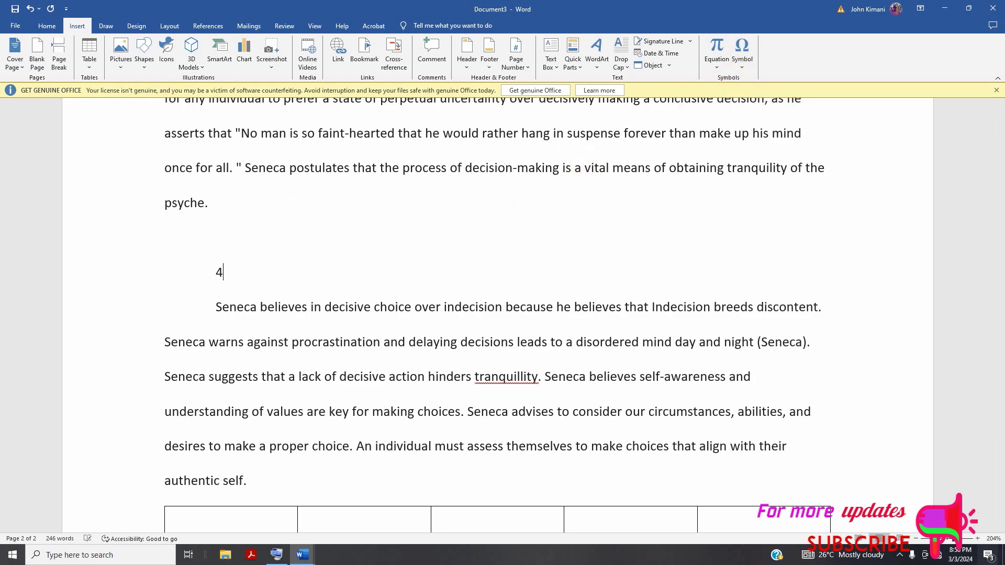
type("x")
type("/")
type("6")
key("BackSpace")
type("7 =5")
Extend the expression after "4x/7 =5" with the multiplication sign symbol × followed by "5y/9".
left_click(754, 70)
left_click(740, 79)
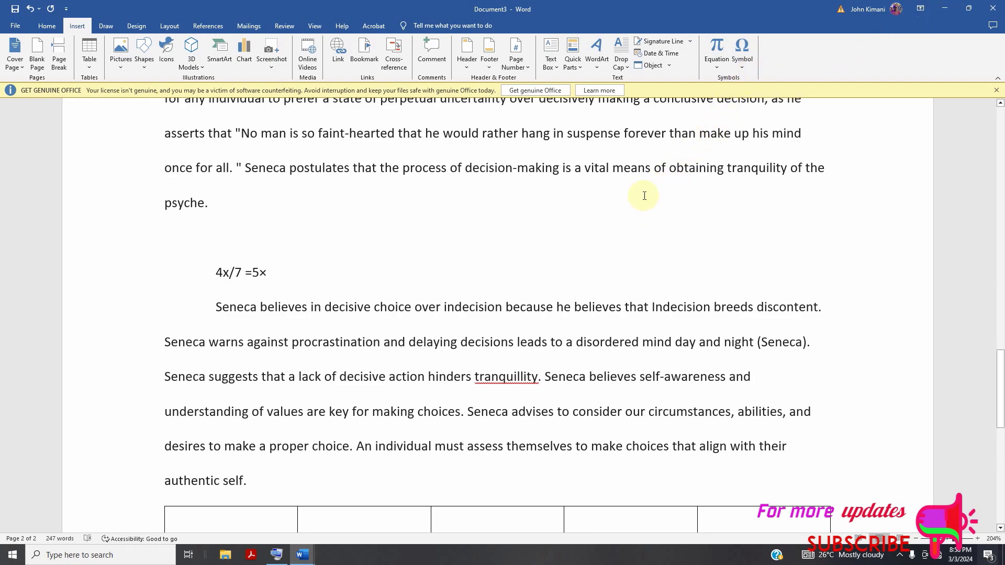
type("5")
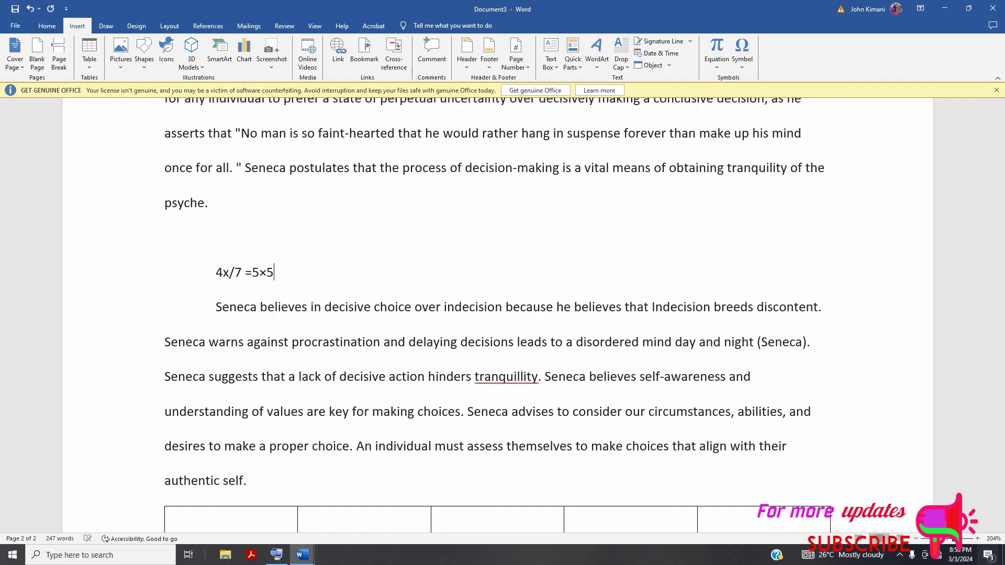
type("y/9")
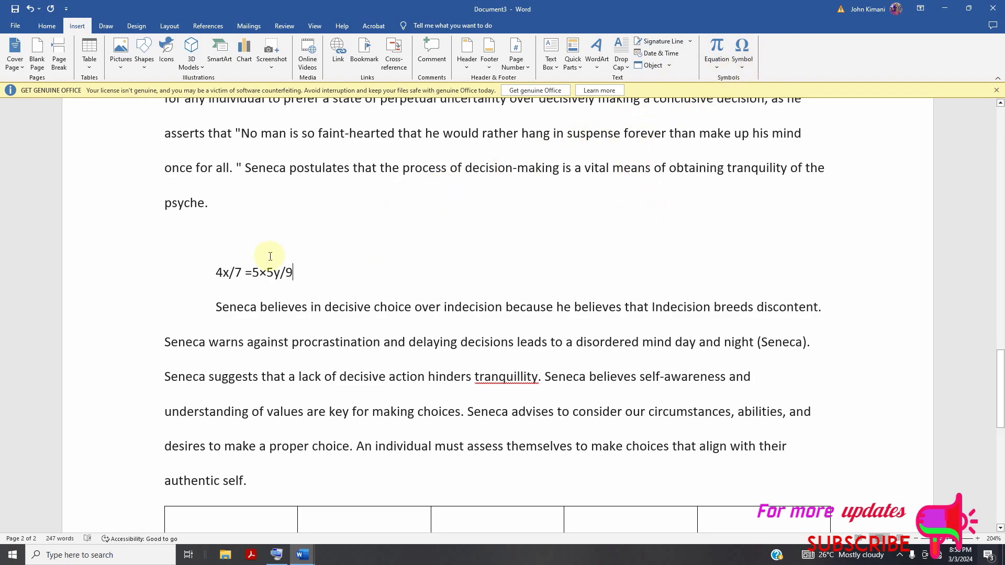
Try replacing "5y/9" with the built-in Pythagorean Theorem equation and with "z", undoing each replacement.
left_click_drag(267, 273, 293, 272)
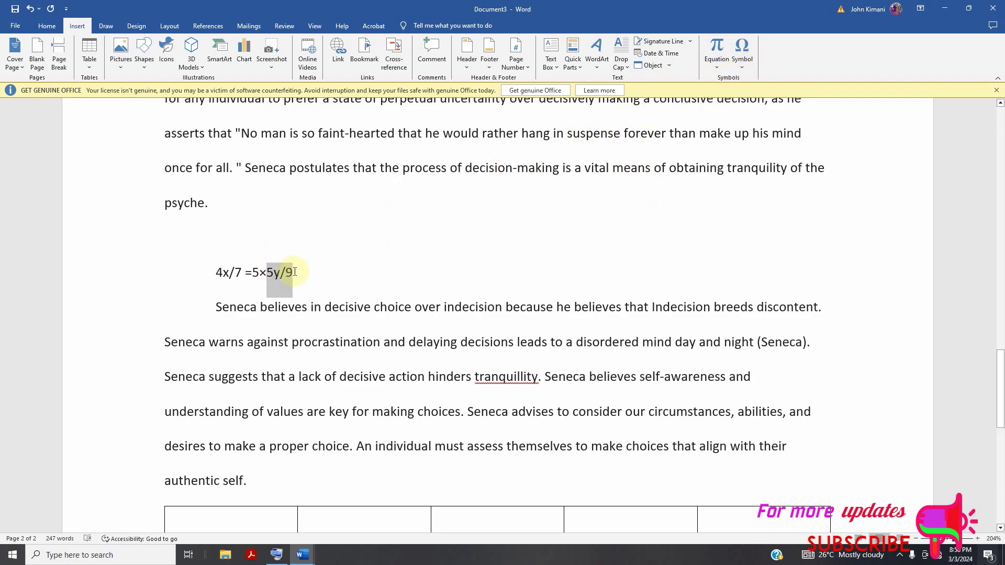
left_click(741, 59)
left_click(718, 64)
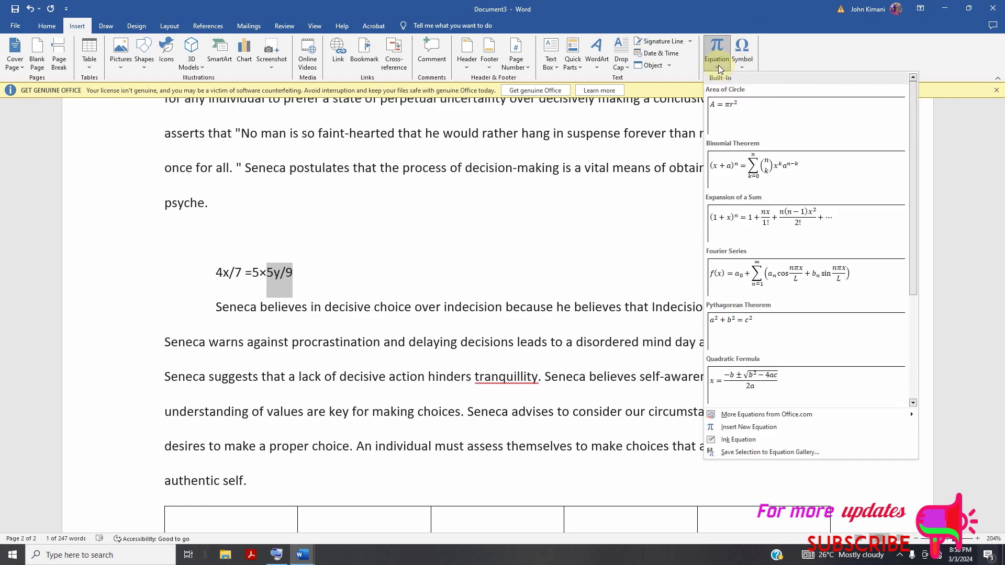
left_click(752, 296)
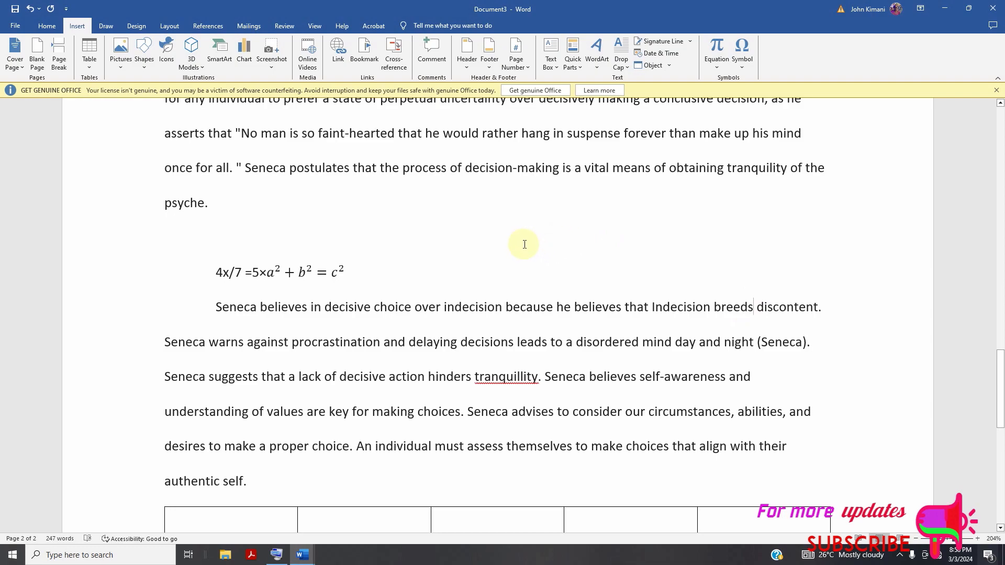
left_click(35, 12)
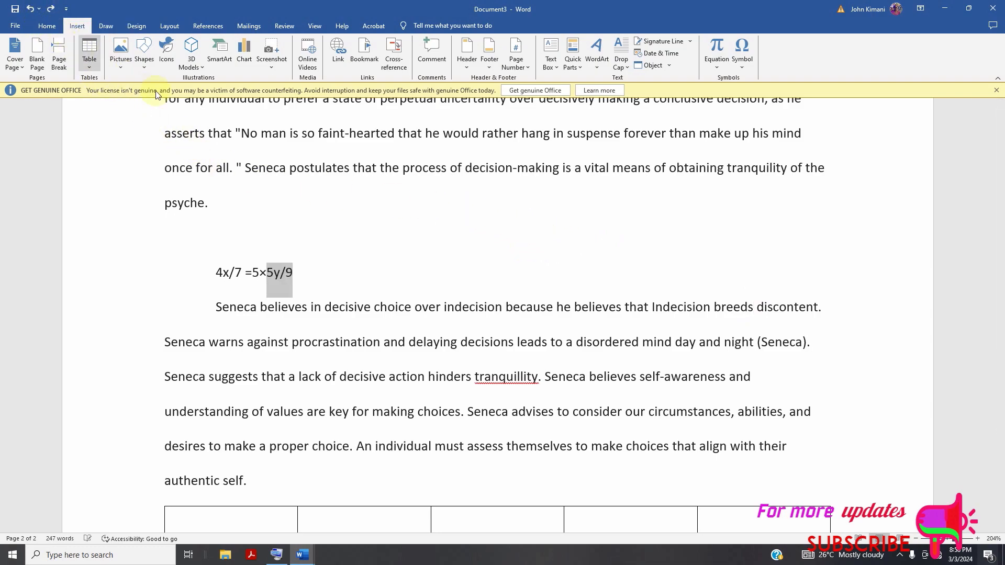
type("z")
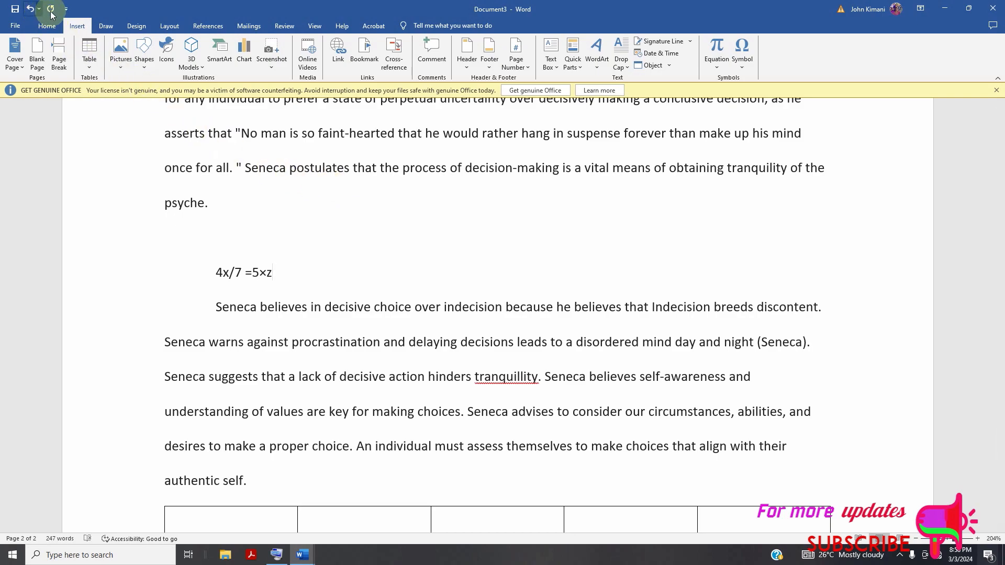
left_click(29, 9)
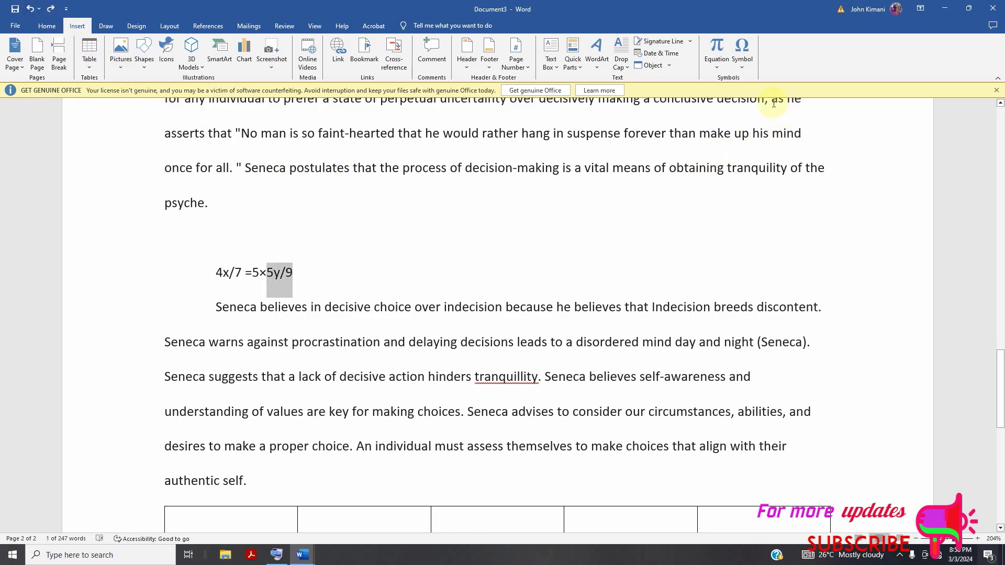
Convert the selected "5y/9" into an equation, undoing the accidental rearrangement of its characters.
left_click(721, 48)
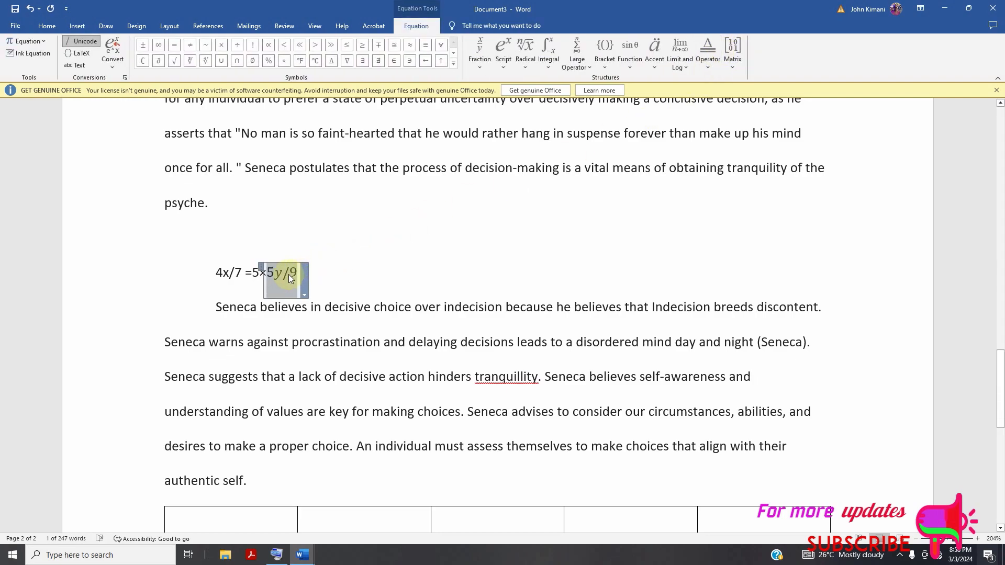
left_click_drag(297, 273, 277, 276)
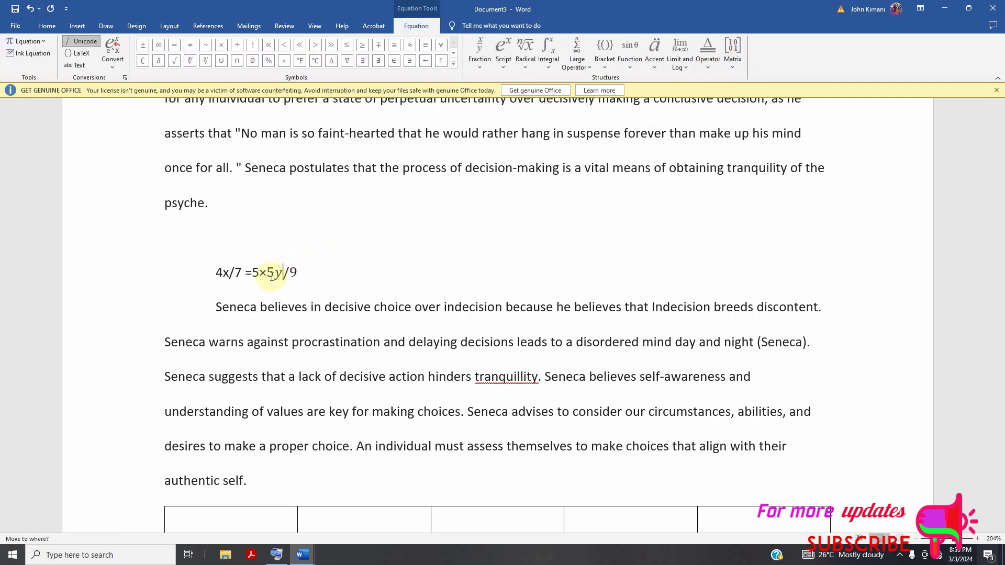
left_click(283, 274)
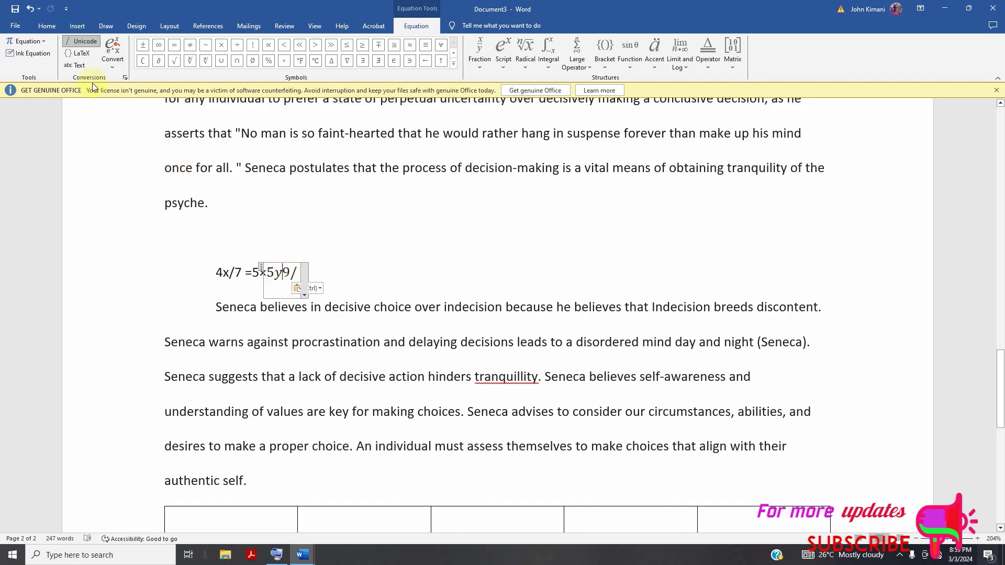
left_click(30, 8)
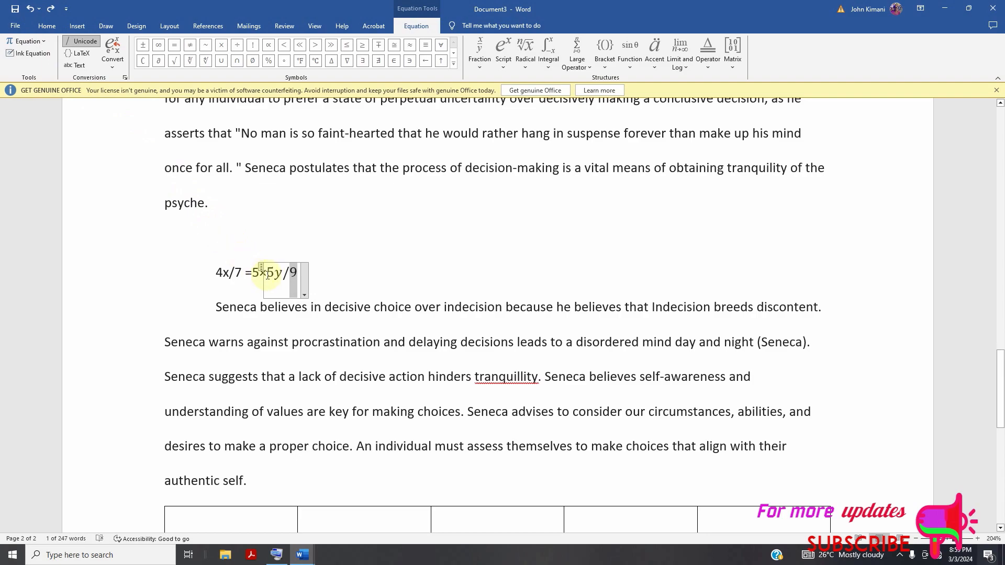
left_click(288, 276)
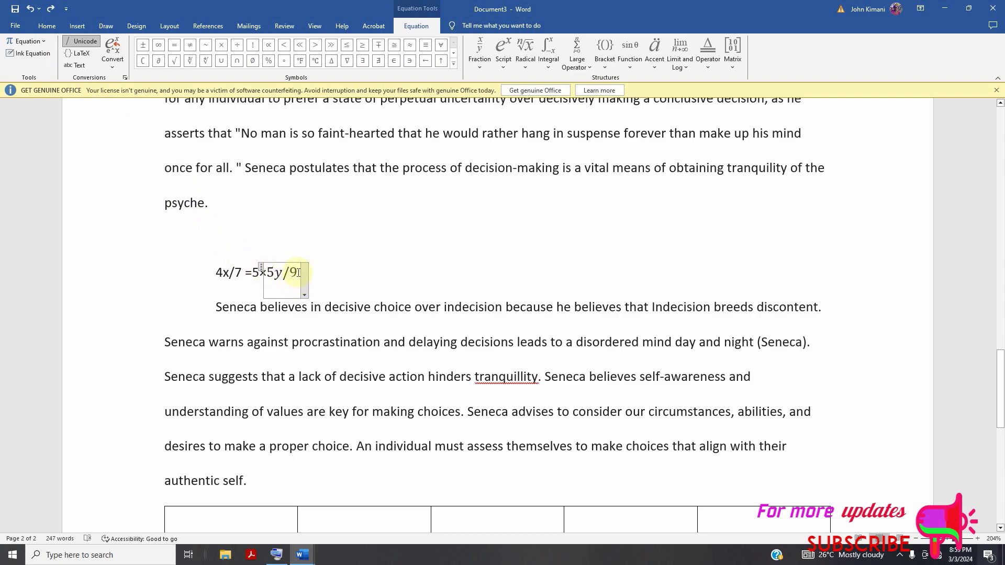
Enclose both the numerator 5y and the denominator 9 of the equation in parentheses, giving "(5y)/(9)".
type("(")
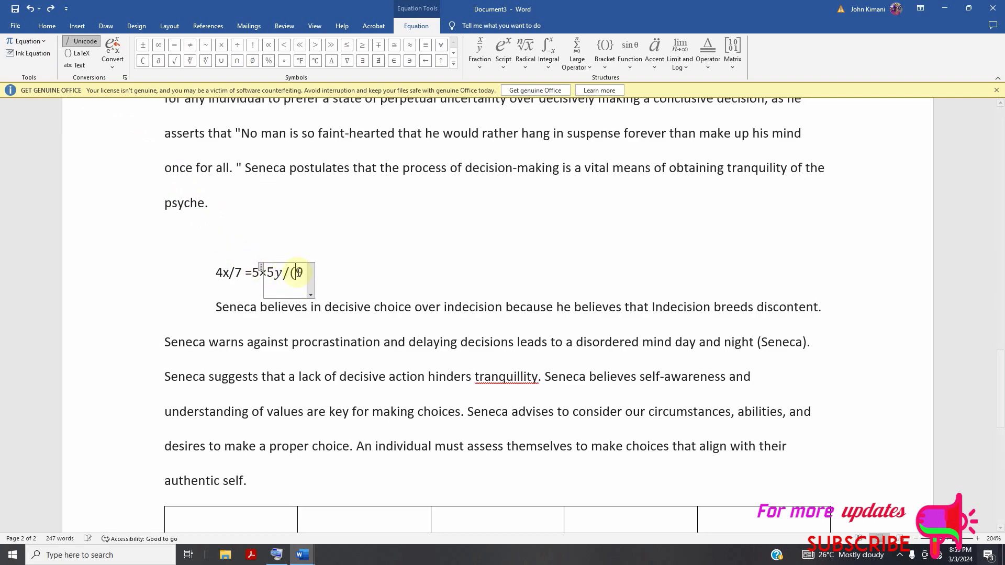
key("Right")
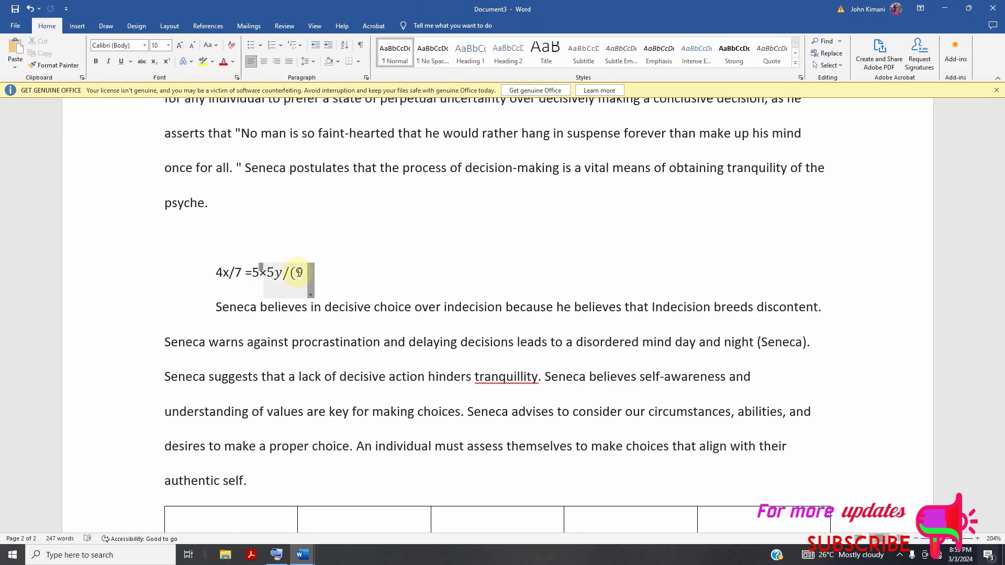
type(")")
left_click(299, 272)
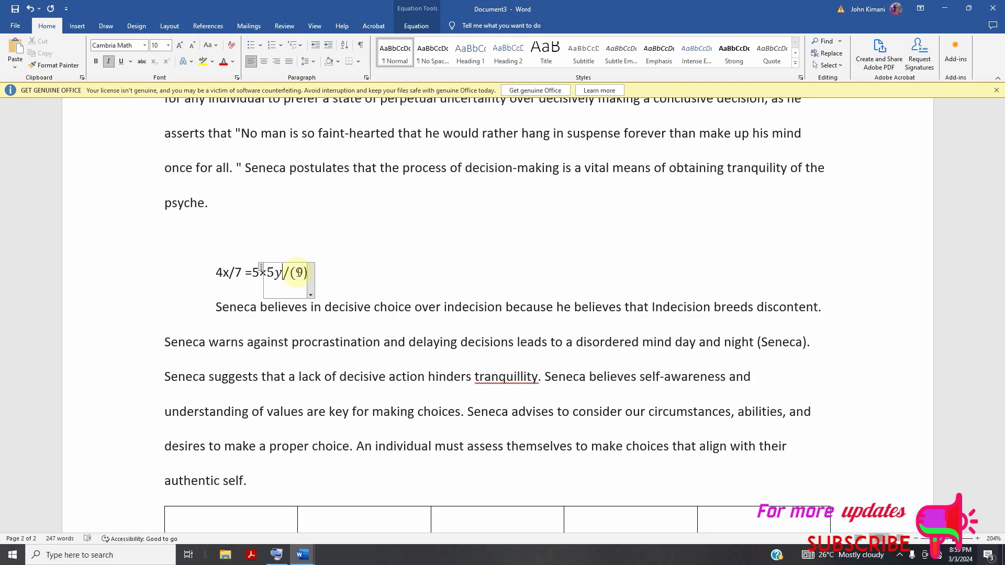
type(")")
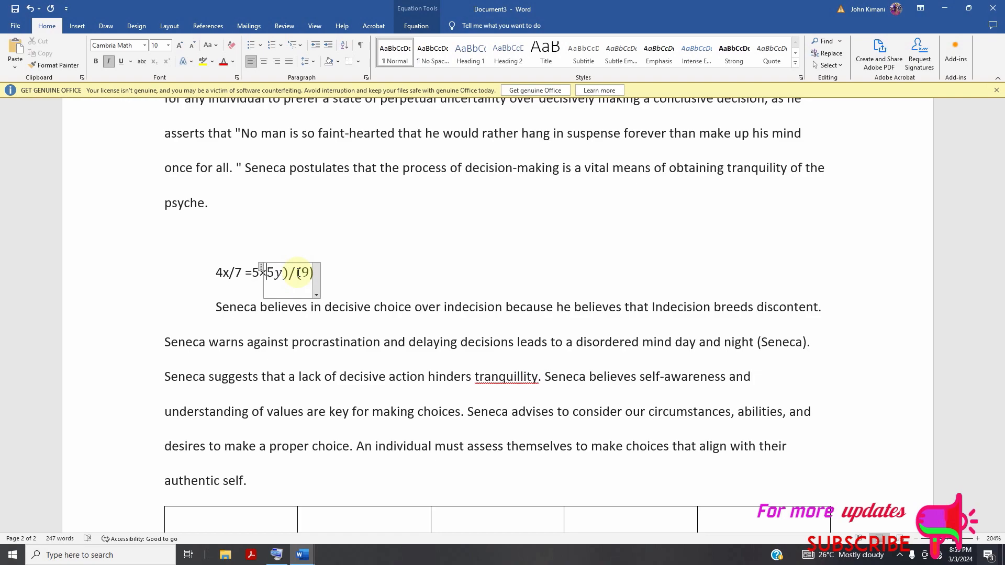
type("(")
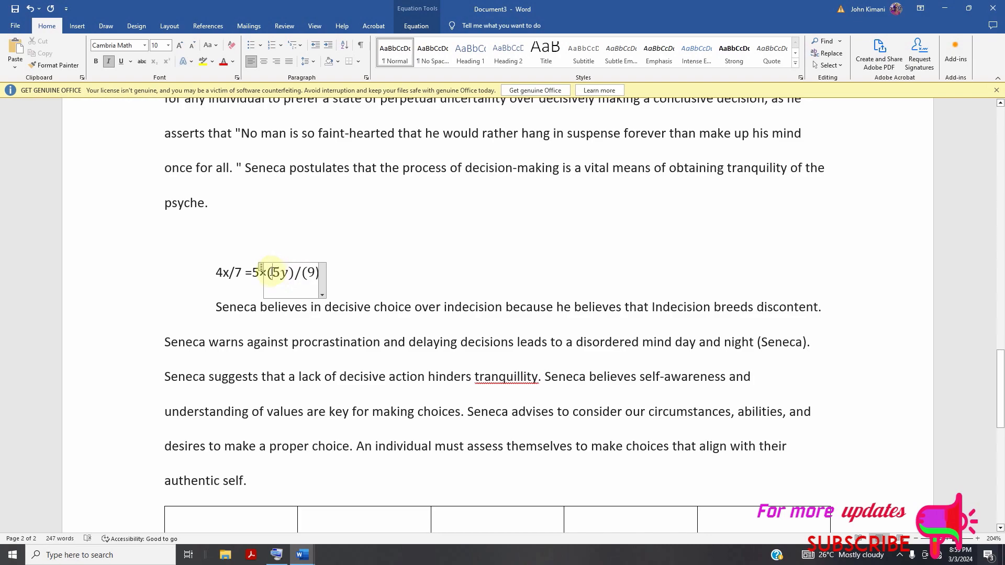
Try to convert the equation "(5y)/(9)" to the Professional format, undoing the stray line break before its closing parenthesis.
left_click_drag(268, 272, 323, 292)
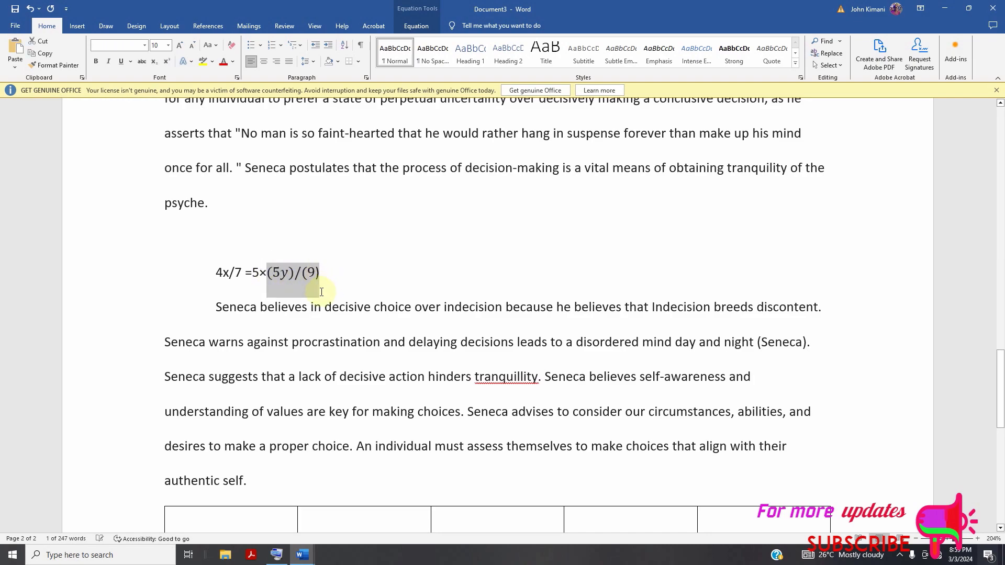
left_click(324, 295)
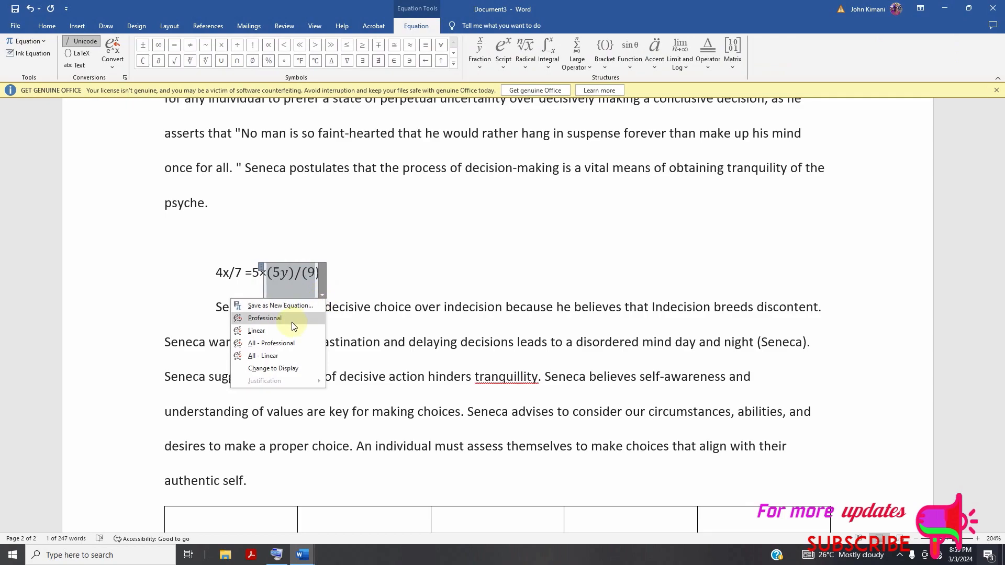
left_click(272, 319)
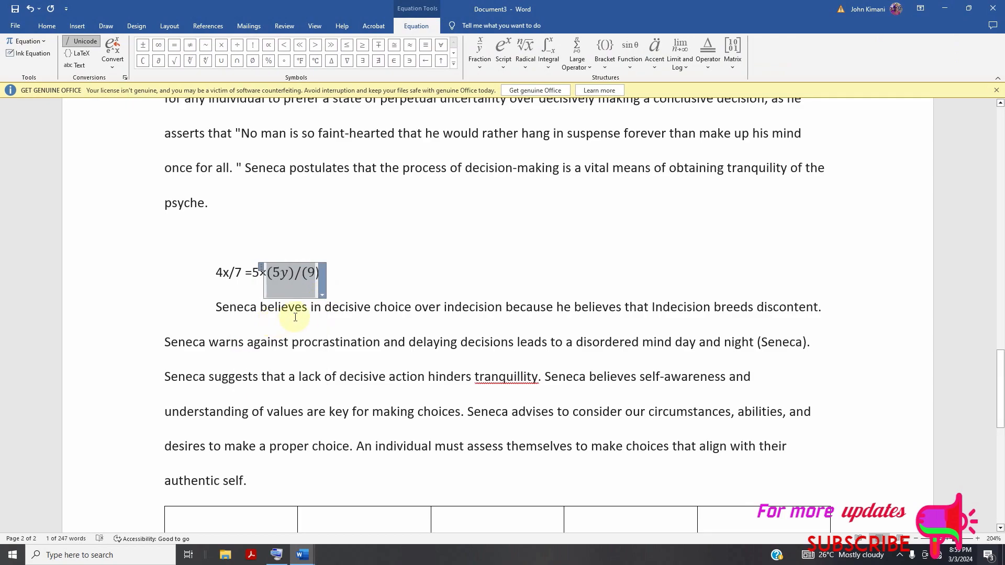
left_click(328, 292)
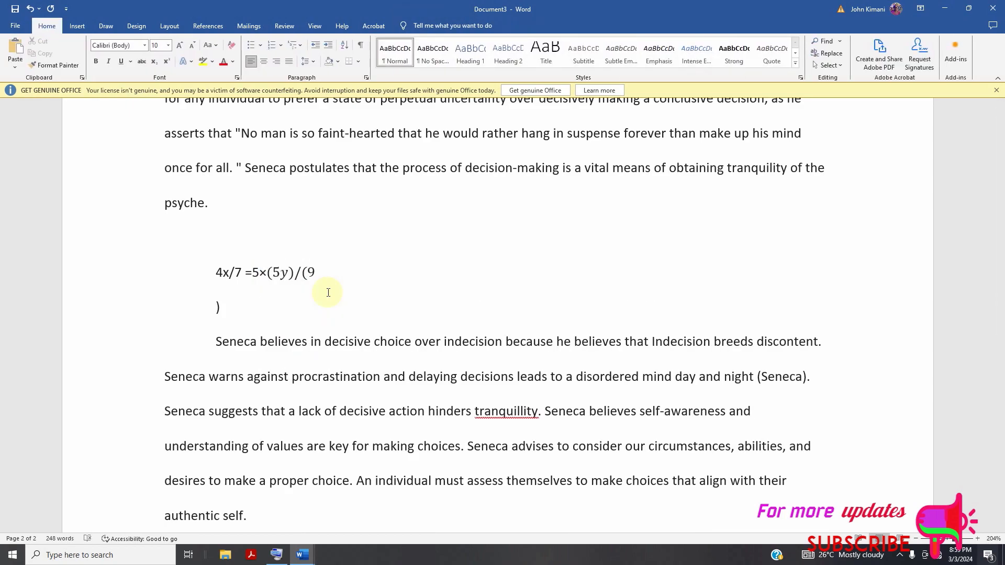
left_click(30, 9)
left_click(311, 272)
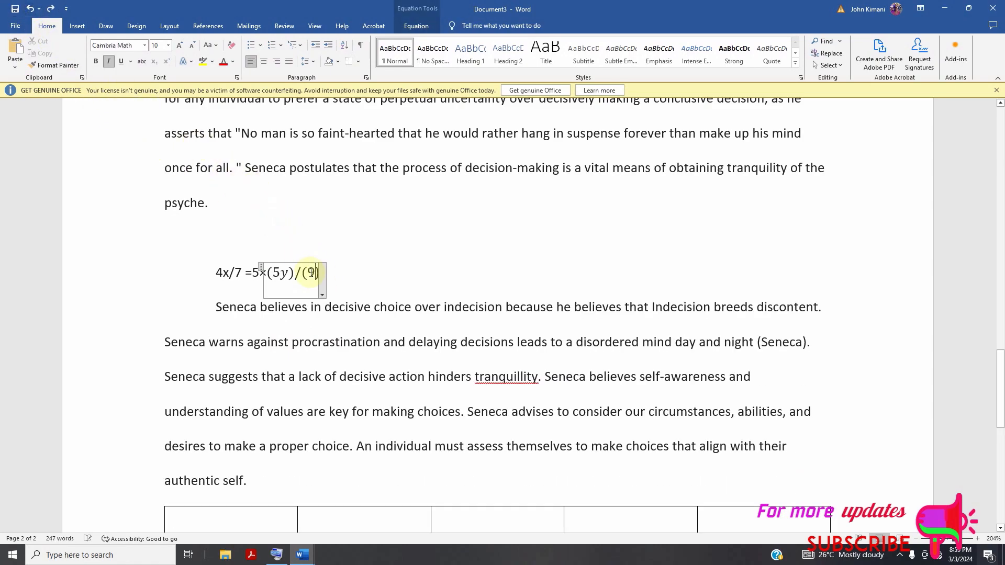
Try the All - Professional format on the equation "(5y)/(9)".
left_click(321, 295)
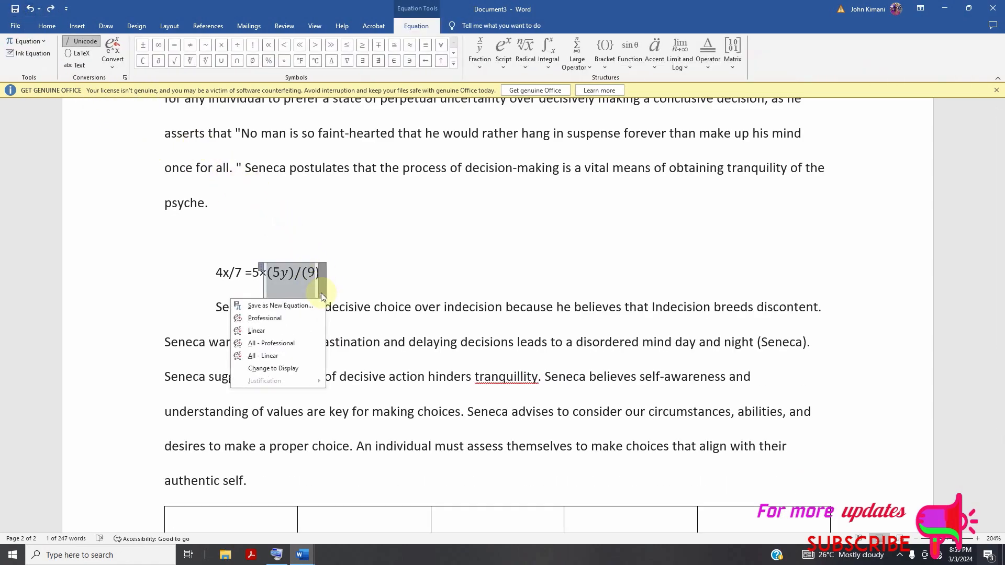
left_click(284, 343)
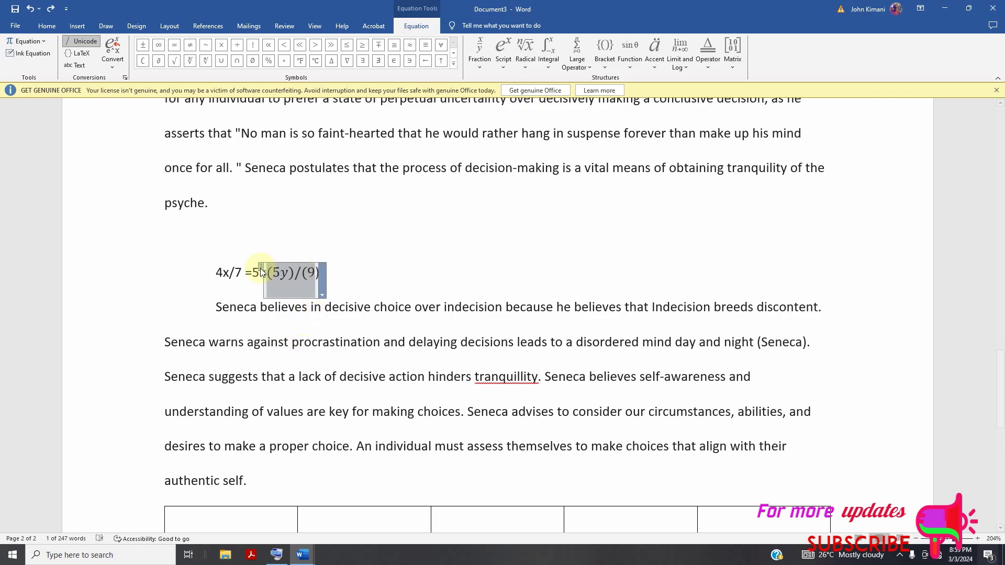
left_click(320, 279)
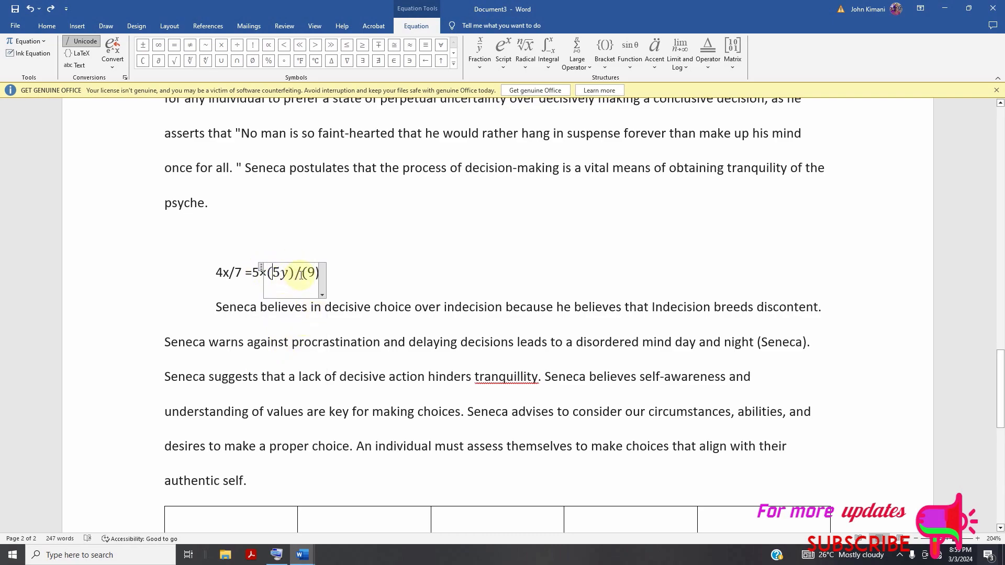
left_click(360, 270)
left_click(290, 268)
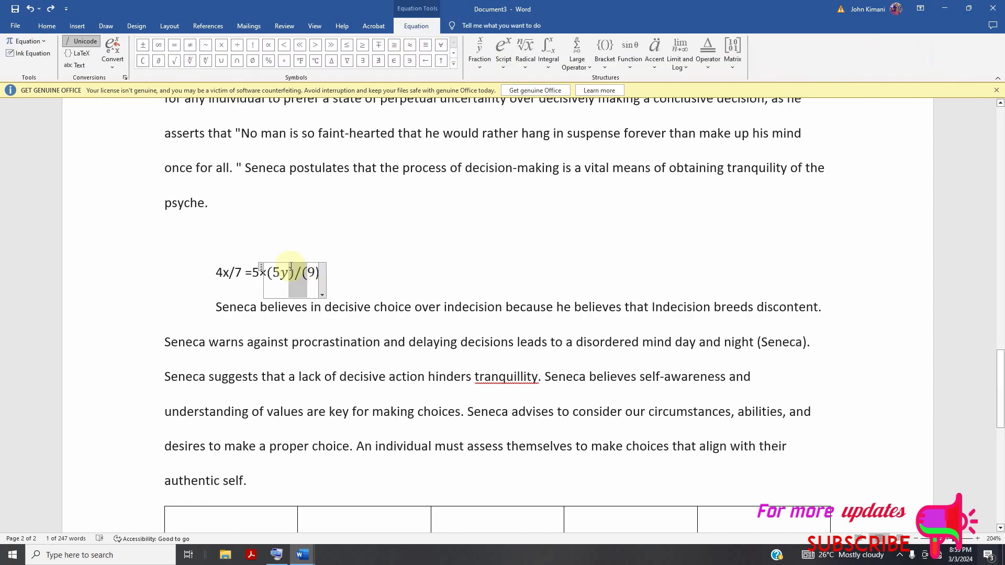
Retry the Professional format on the equation and dismiss its reopened options without choosing another format.
right_click(320, 286)
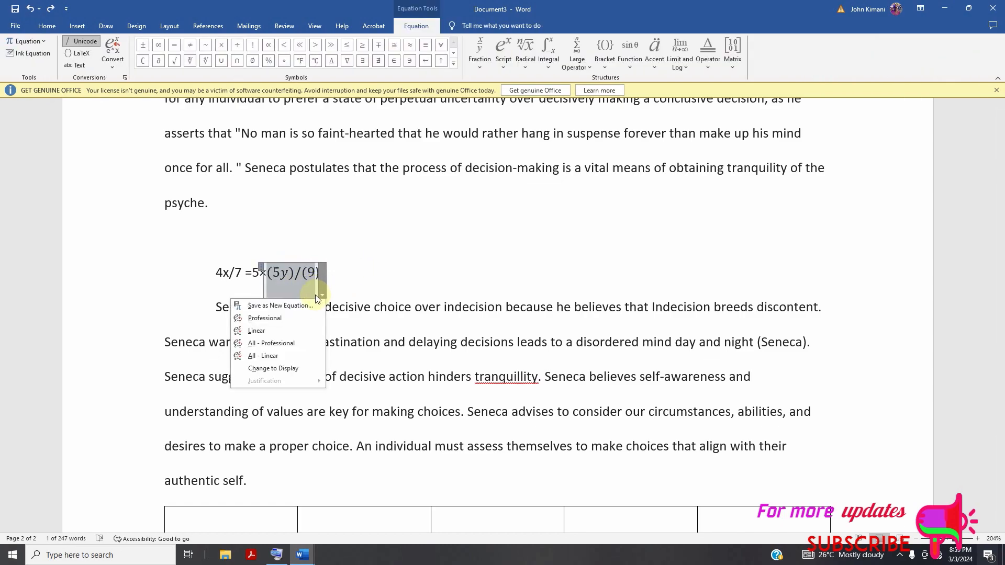
left_click(266, 317)
left_click(325, 290)
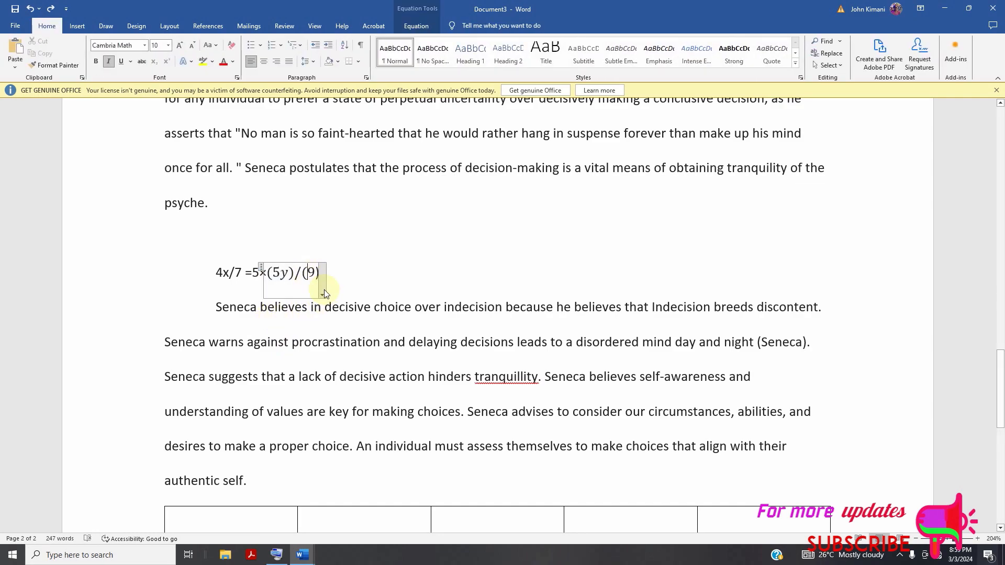
left_click(325, 290)
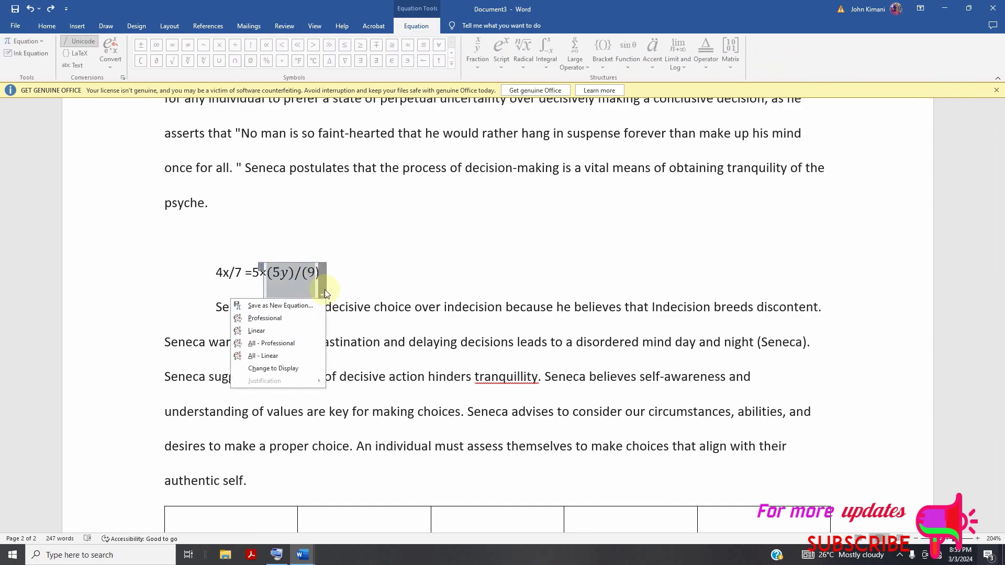
left_click(297, 275)
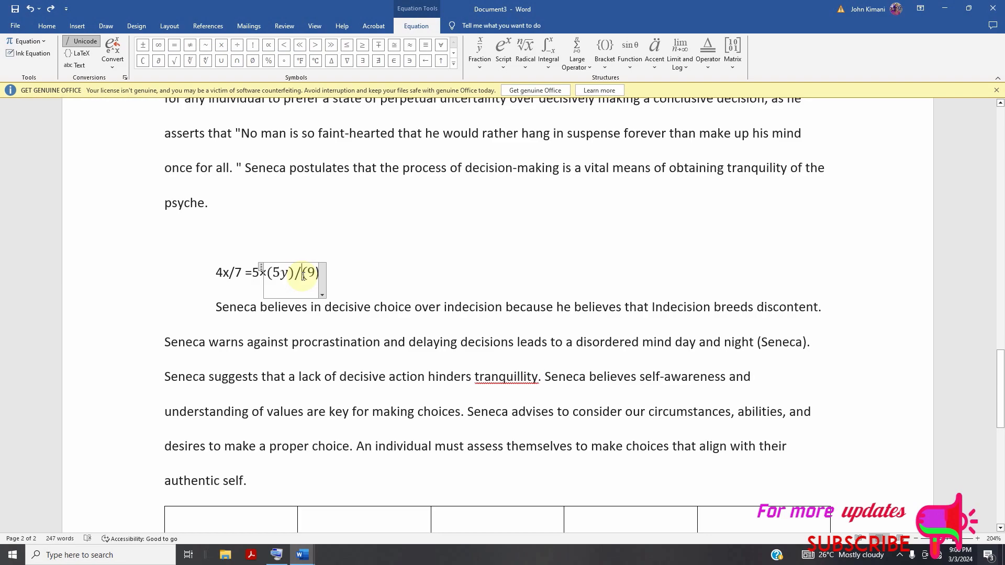
Try a line break after the slash in "(5y)/(9)", and undo both the break and the automatic fraction conversion.
key("Return")
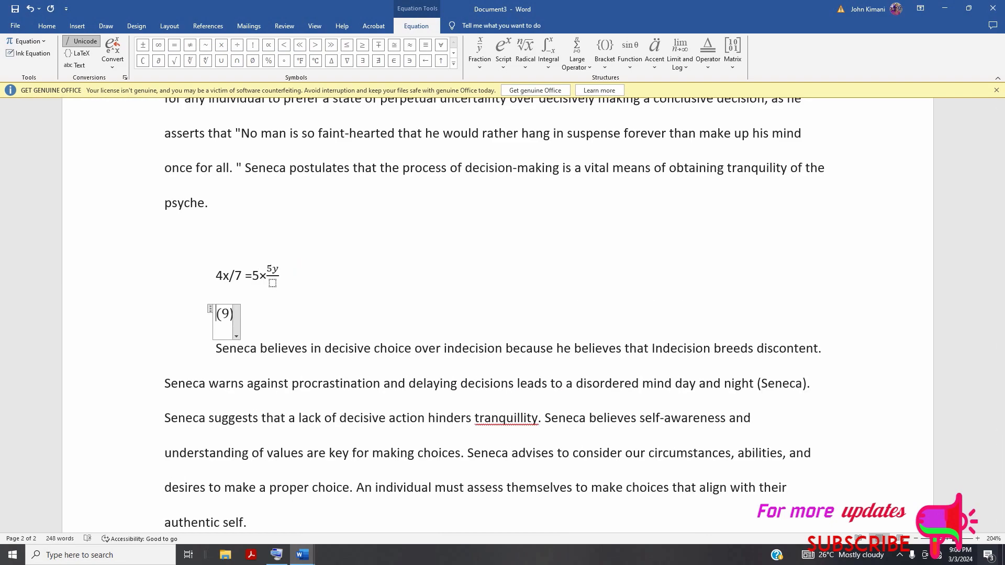
left_click(30, 9)
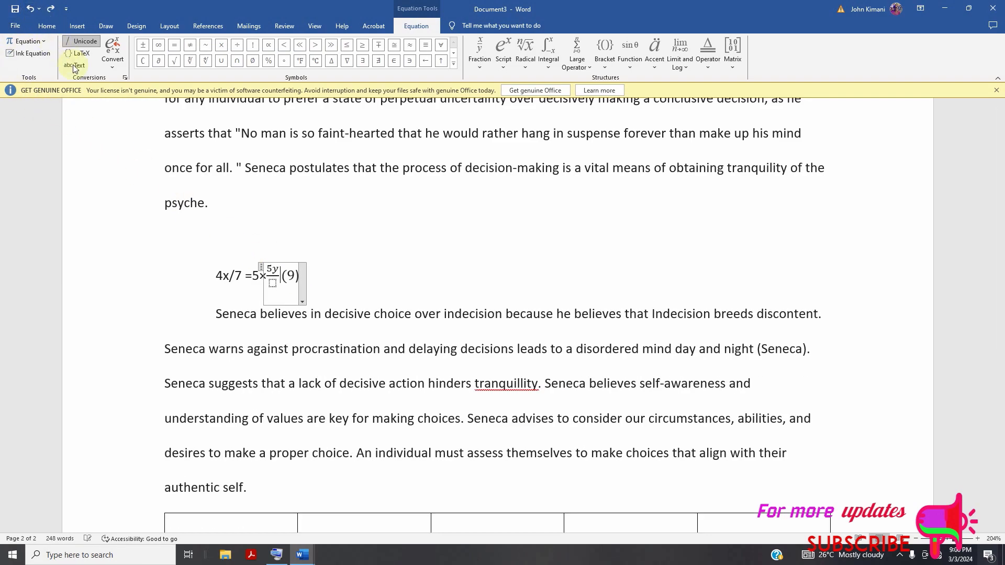
left_click(32, 12)
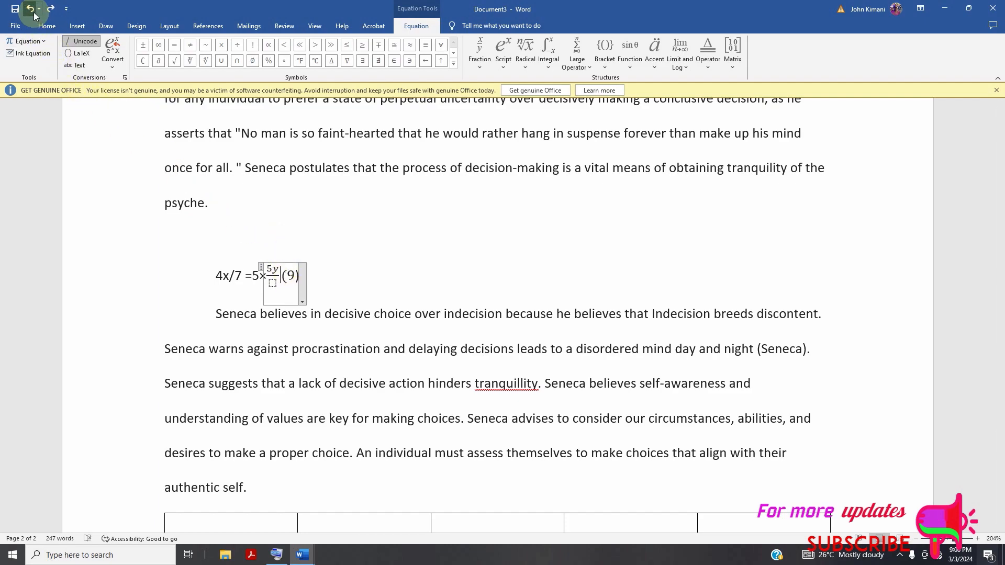
left_click(32, 12)
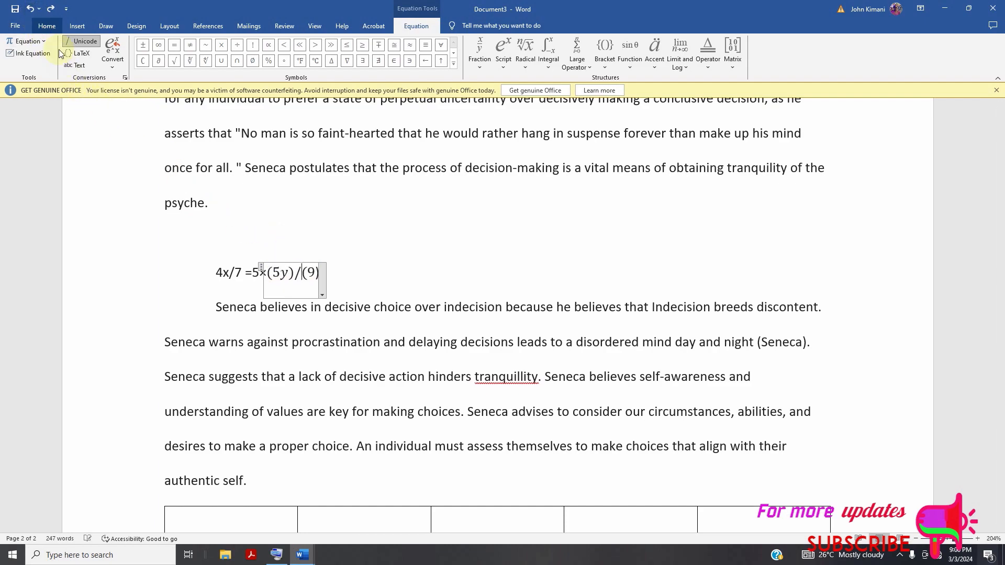
Add an empty line after the equation "(5y)/(9)" and remove it again.
left_click(319, 275)
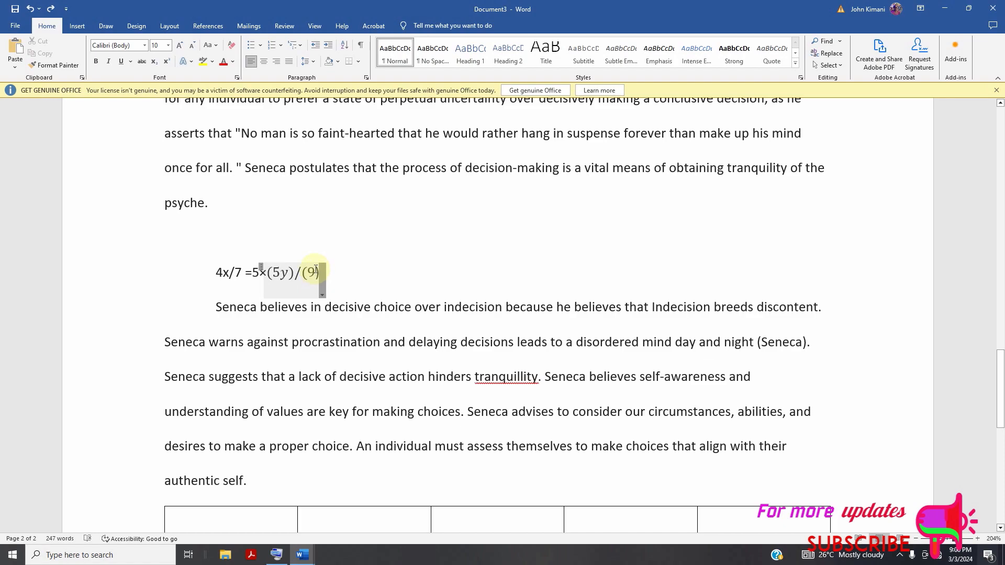
left_click(316, 272)
left_click(316, 271)
key("Return")
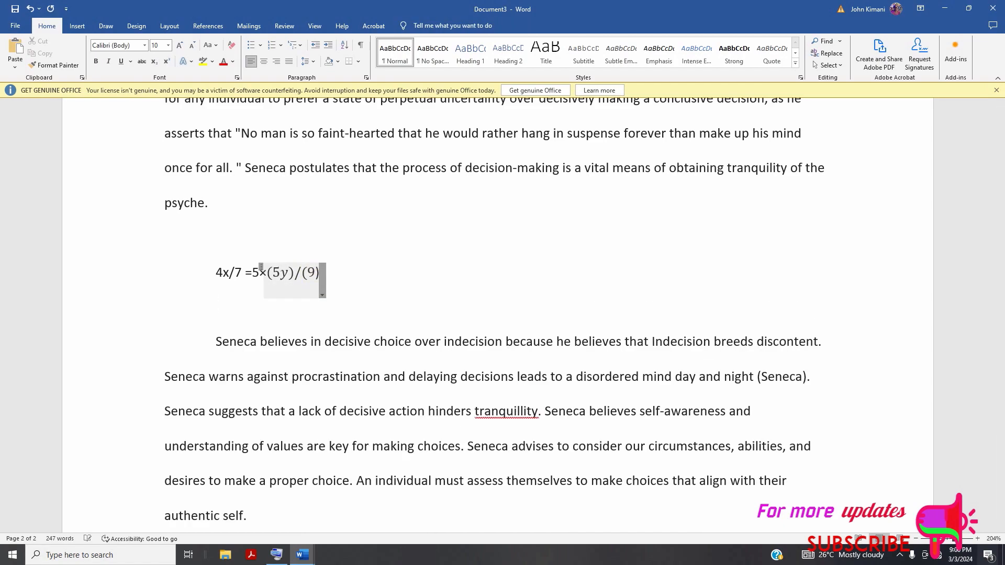
key("BackSpace")
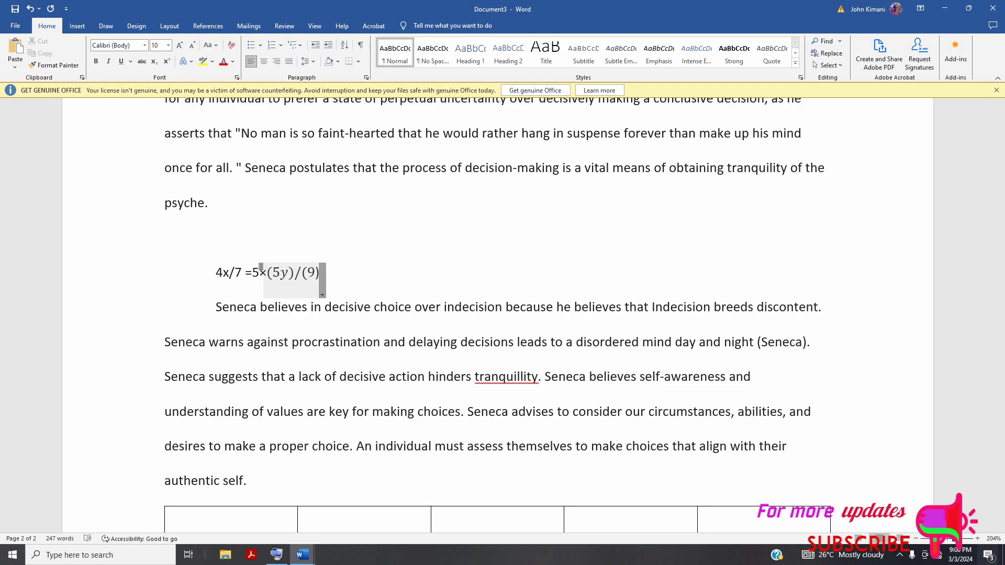
Try a line break just before the 9 in the equation's denominator and undo it.
left_click(295, 280)
left_click(311, 273)
key("Return")
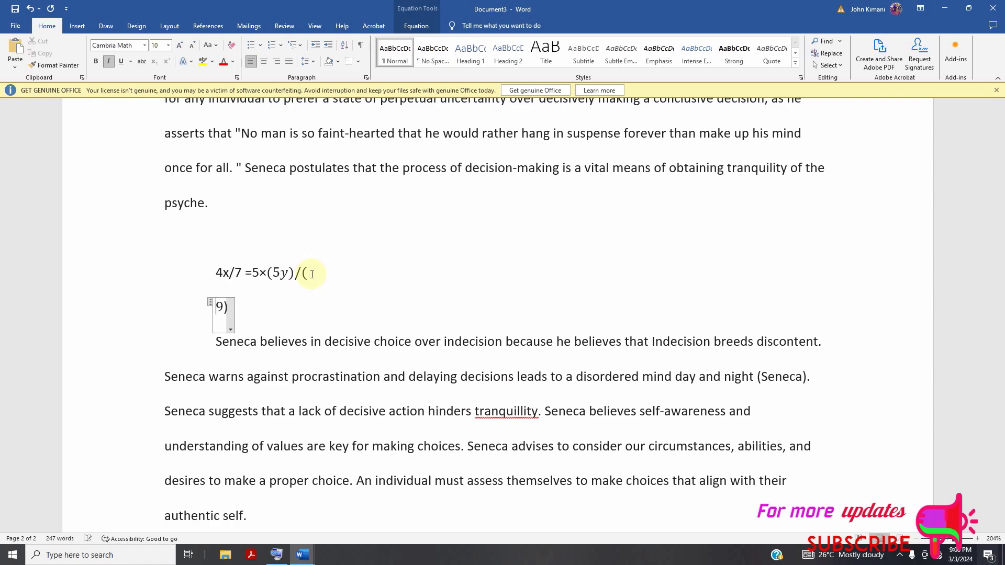
left_click(30, 8)
Delete the equation "(5y)/(9)" and add an empty line after "×", and undo these changes.
left_click_drag(269, 275, 323, 277)
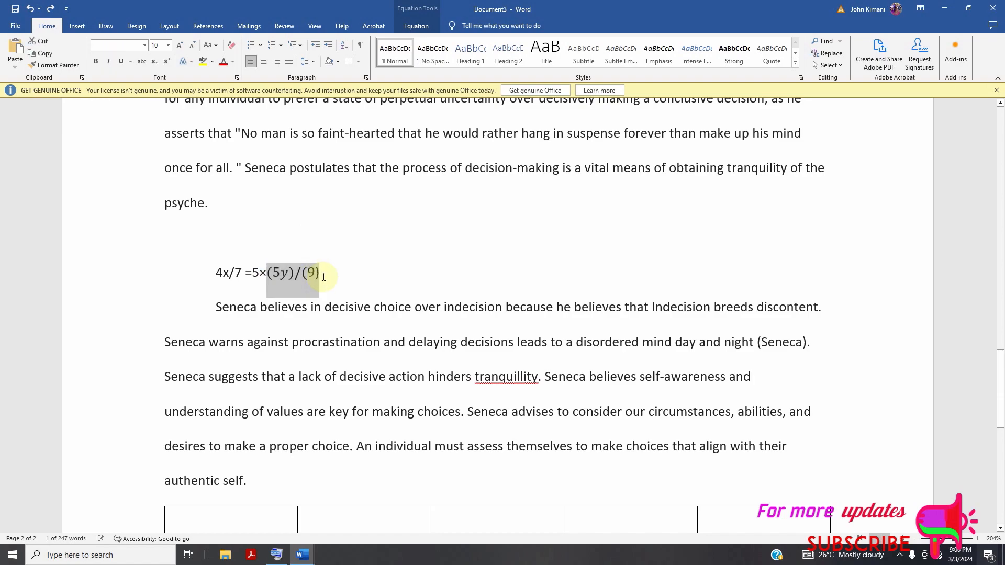
key("BackSpace")
key("Return")
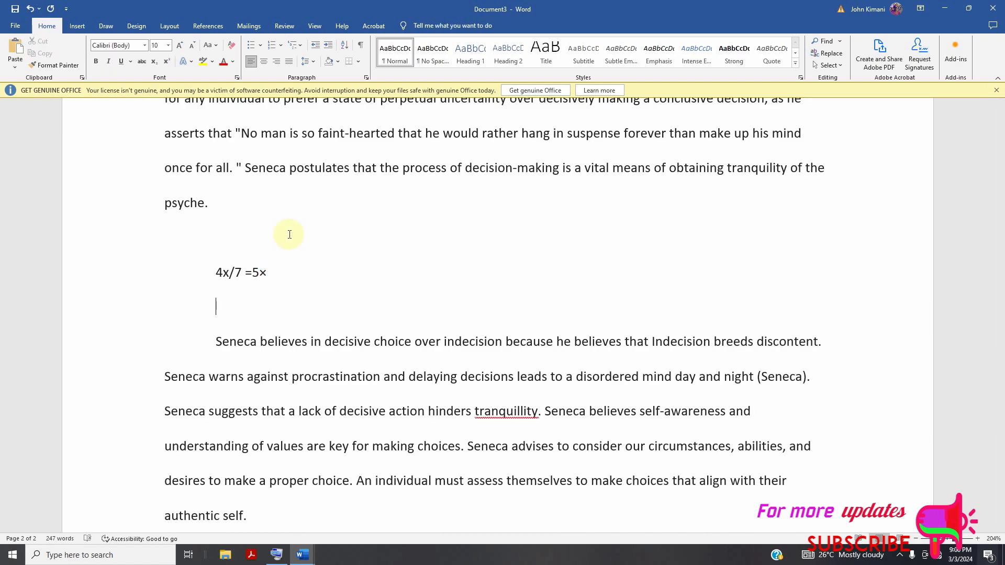
left_click(31, 9)
left_click(379, 248)
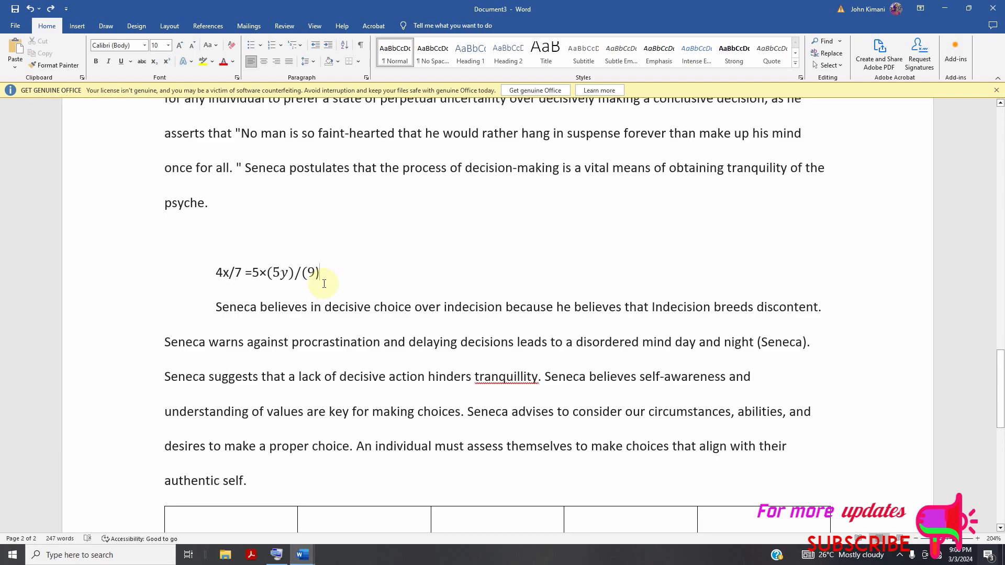
scroll(359, 250, "down", 3)
scroll(363, 250, "up", 3)
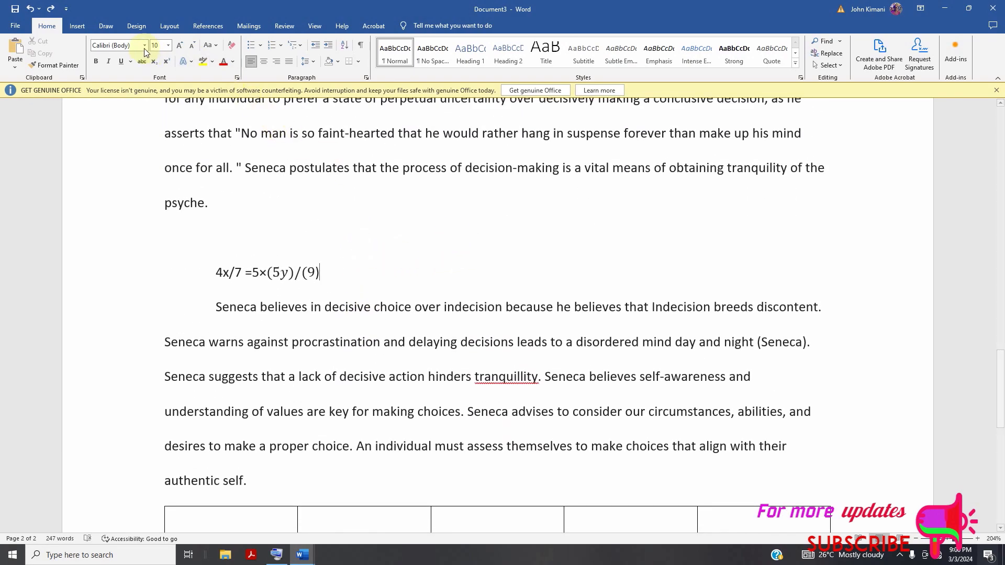
left_click(78, 26)
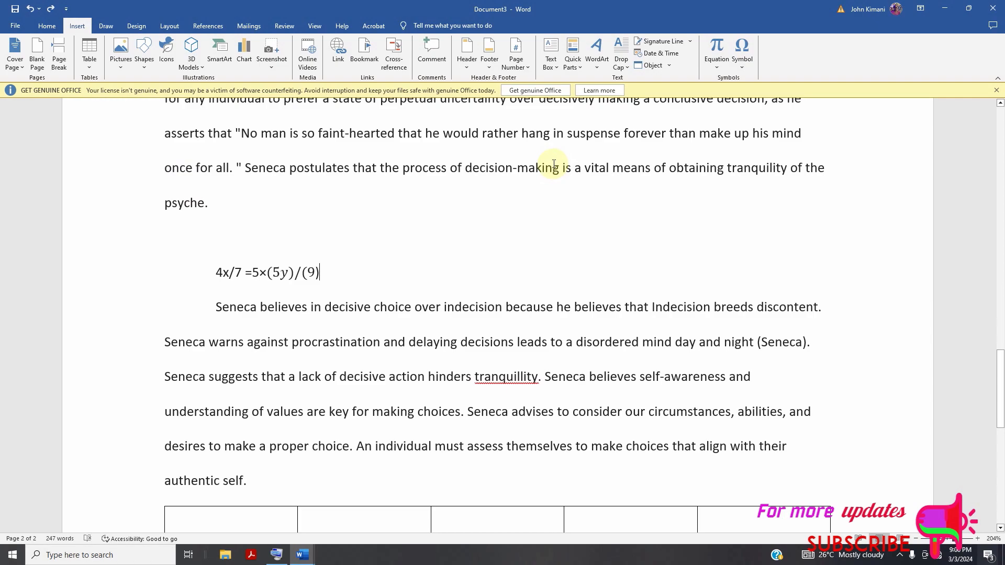
left_click(116, 31)
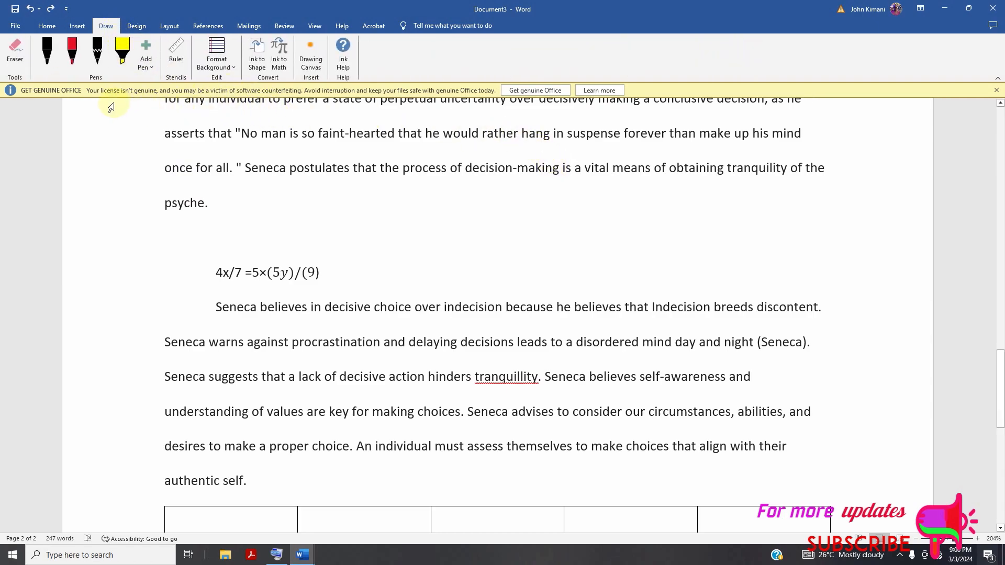
left_click(141, 25)
Apply the Wide margins preset to the document and look over its effect on the pages.
left_click(170, 26)
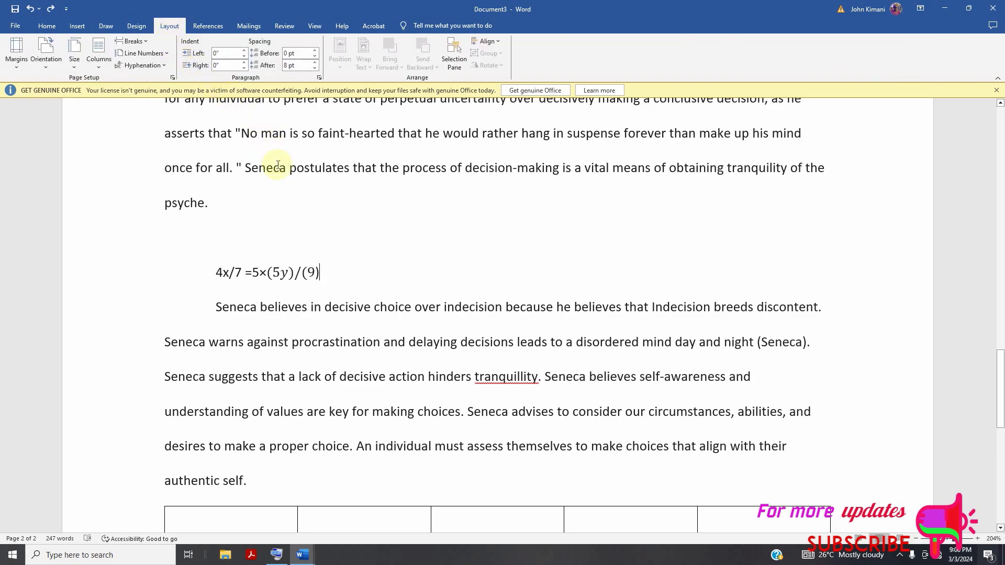
scroll(288, 205, "up", 8)
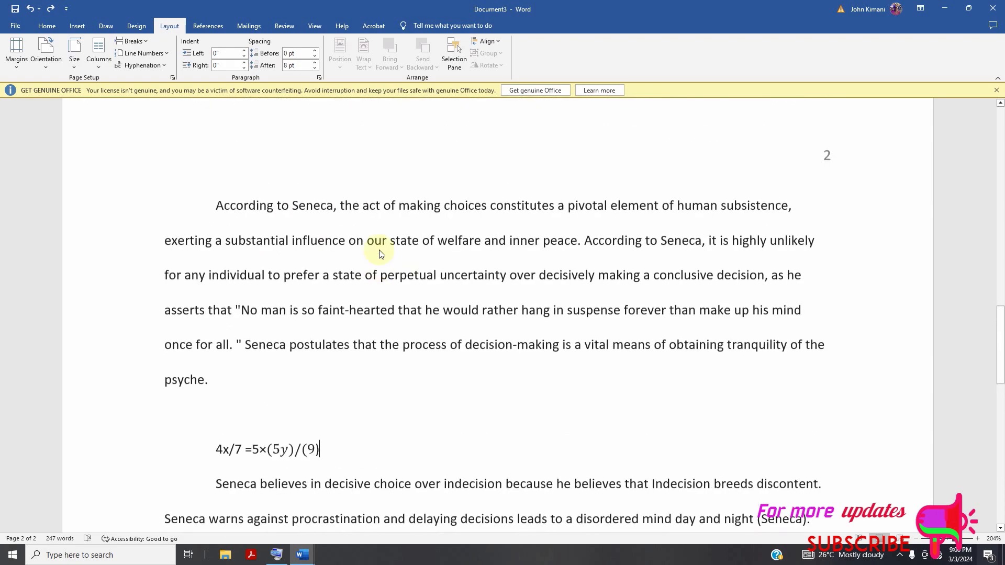
left_click(20, 66)
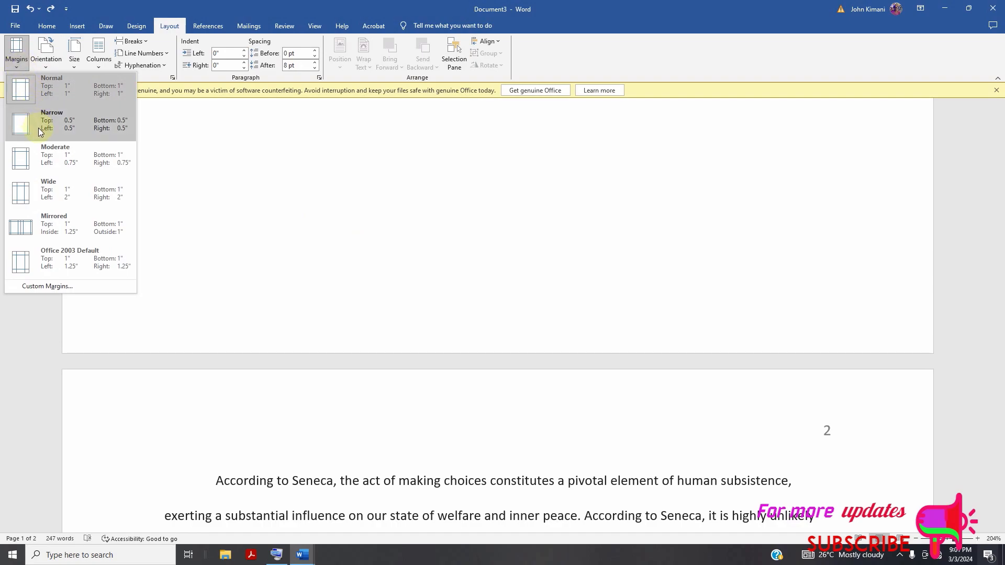
left_click(52, 196)
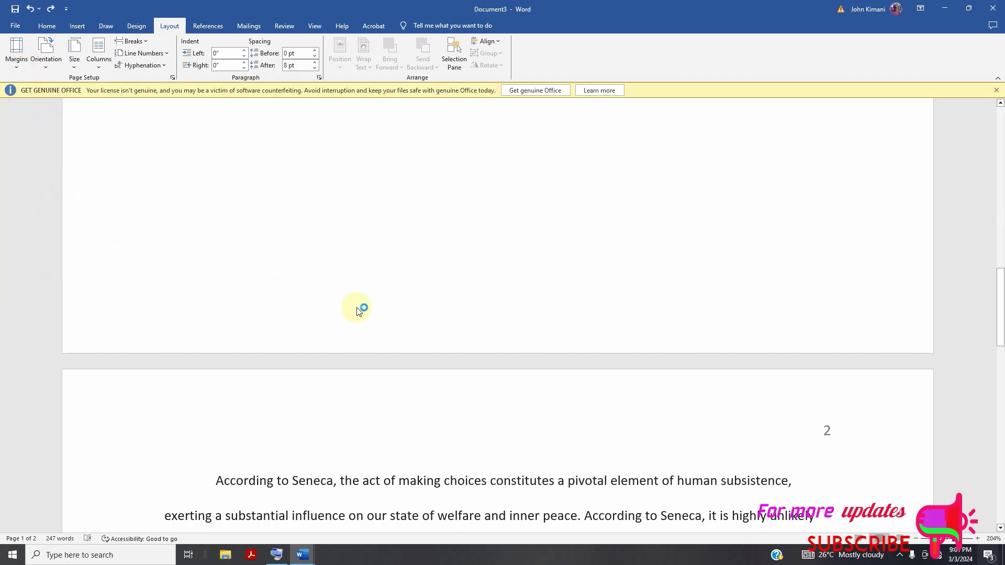
scroll(408, 319, "down", 3)
scroll(405, 319, "up", 17)
scroll(403, 319, "down", 15)
scroll(360, 347, "down", 2)
Set the page margins back to the Normal preset.
left_click(25, 66)
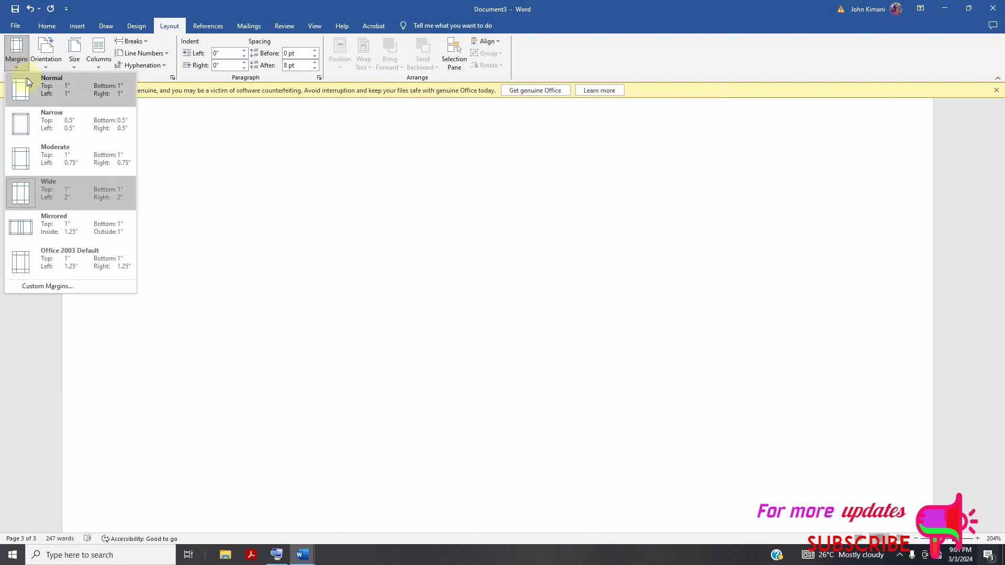
left_click(30, 93)
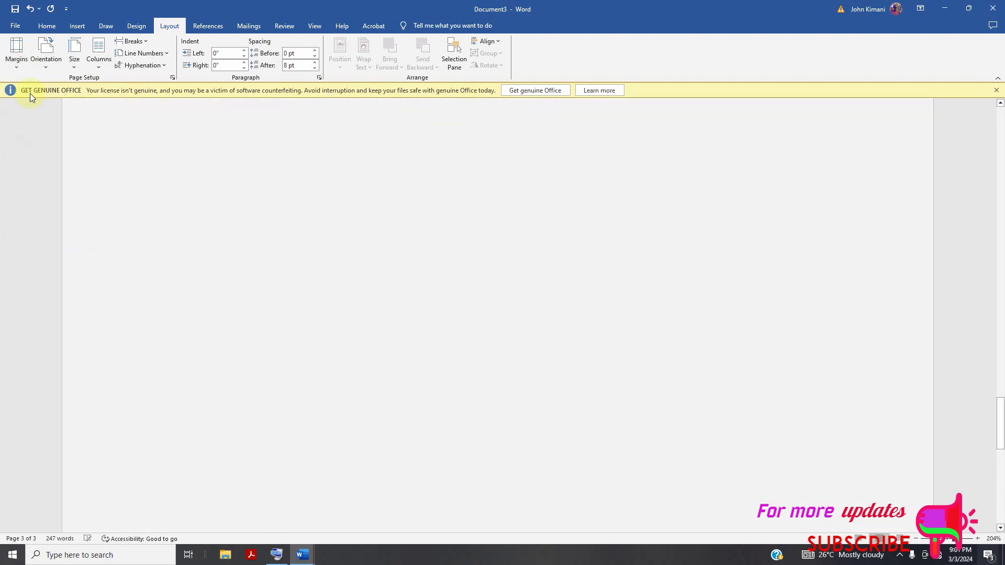
scroll(403, 335, "up", 10)
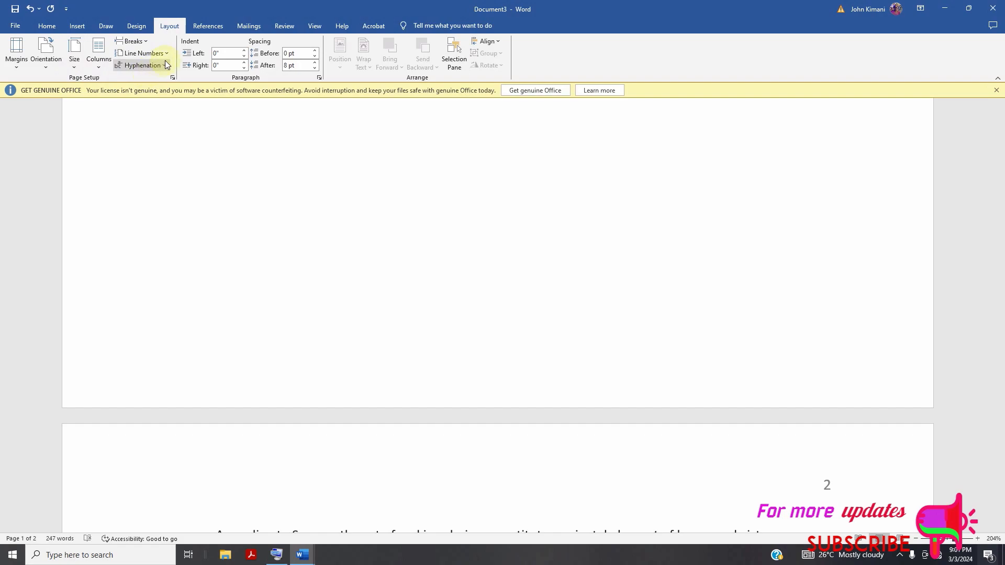
Try continuous line numbering with the text from "According to Seneca" through the equation selected, and undo the numbering.
left_click(143, 53)
left_click(337, 176)
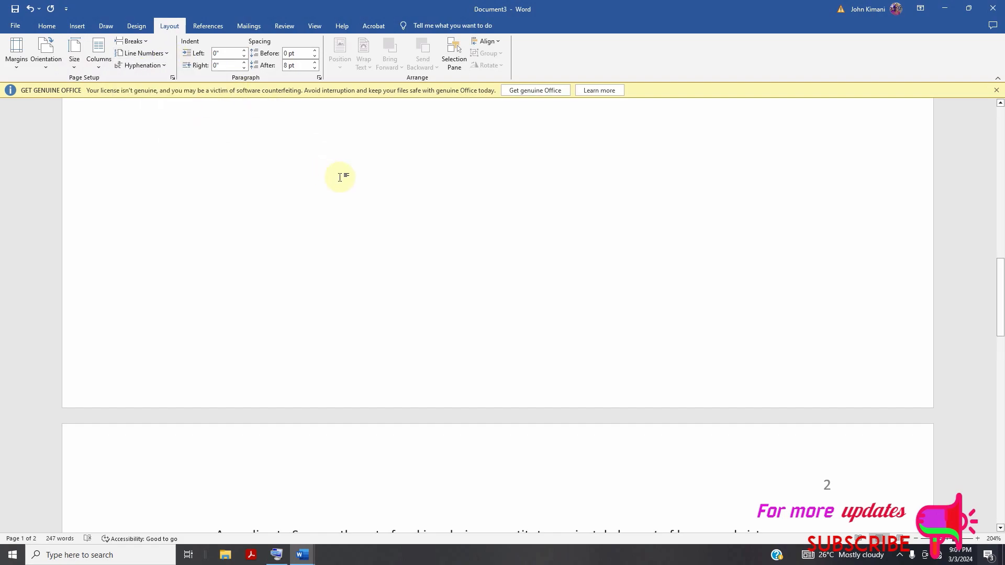
scroll(365, 227, "down", 8)
scroll(363, 220, "up", 3)
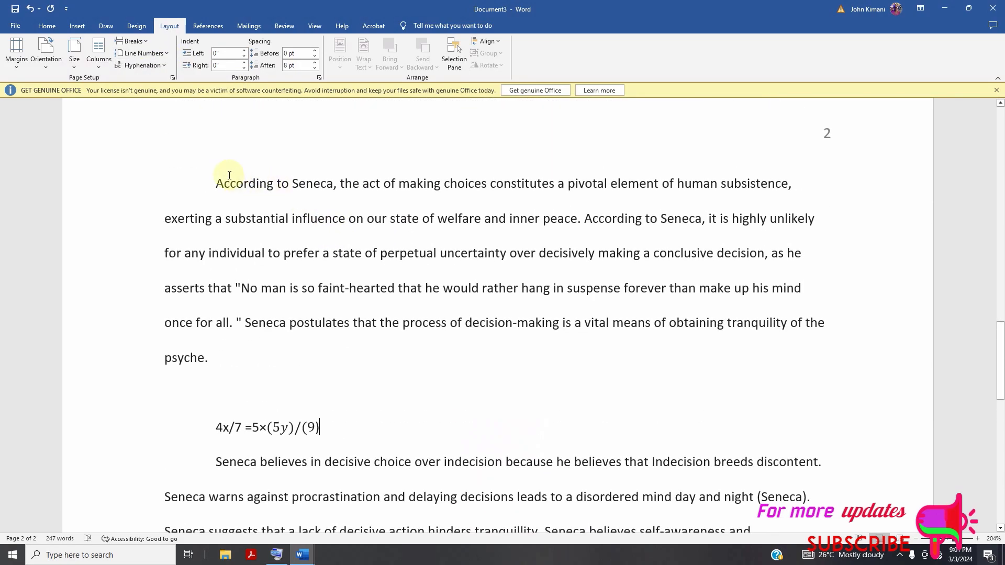
left_click_drag(221, 173, 366, 426)
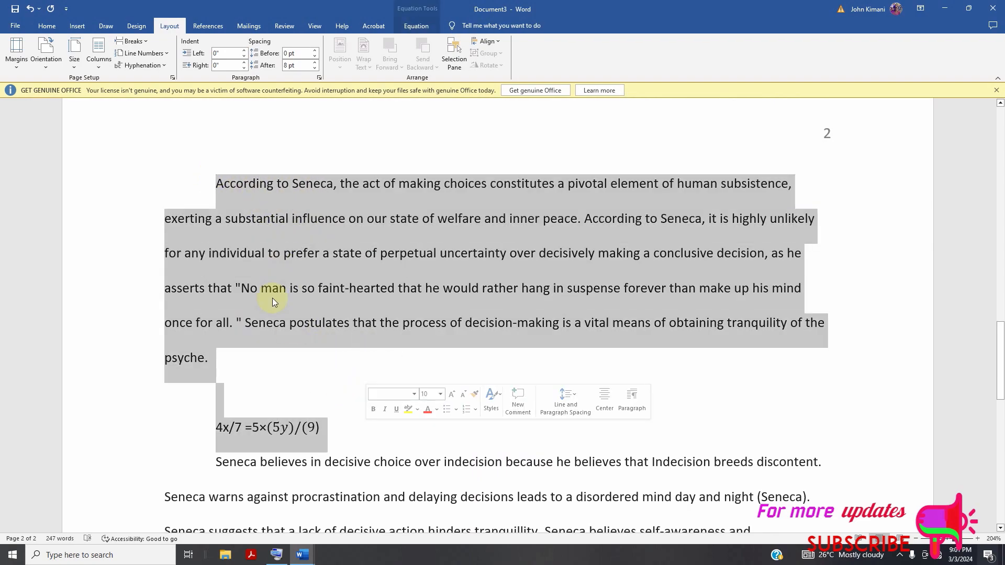
left_click(170, 61)
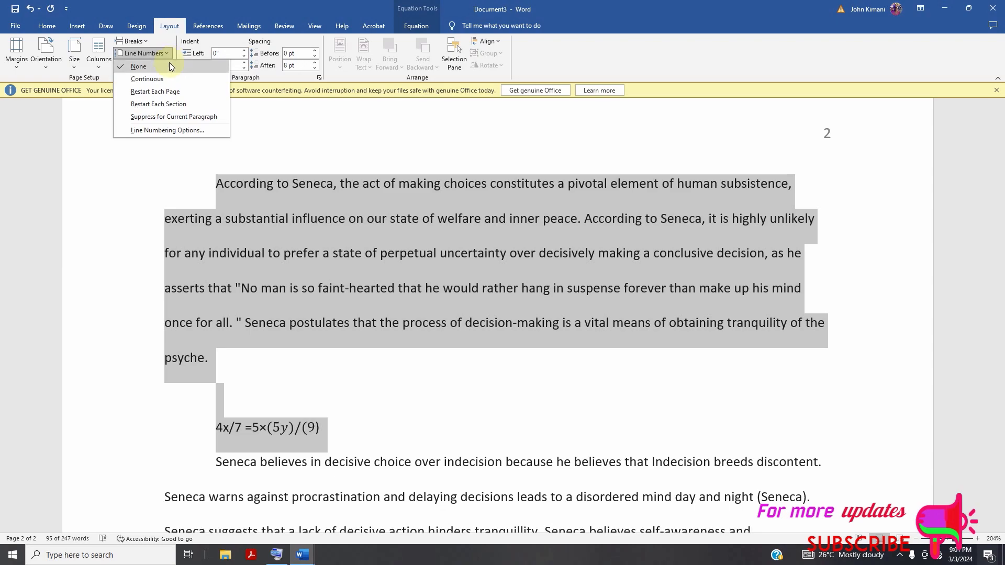
left_click(163, 78)
scroll(270, 258, "down", 5)
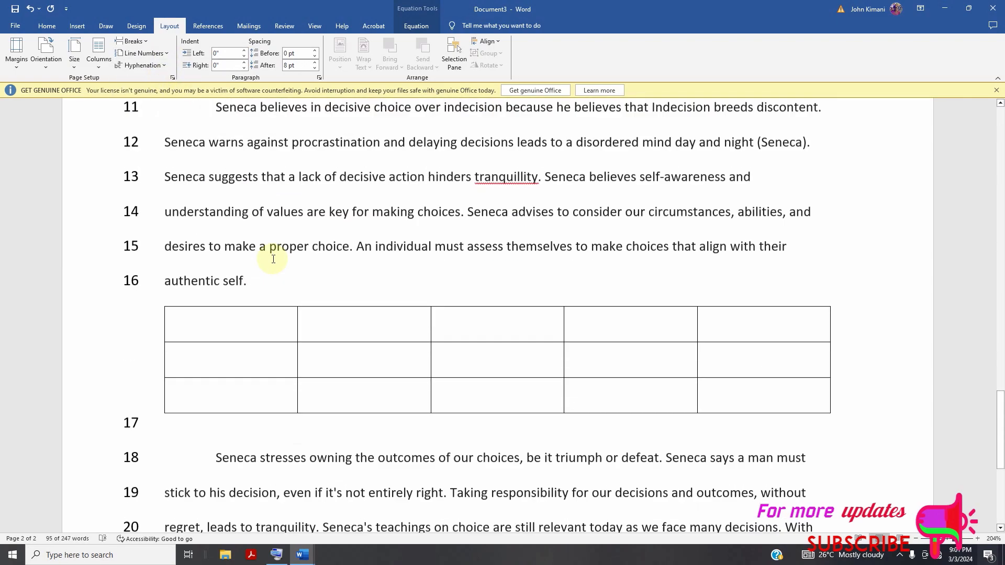
scroll(278, 259, "up", 5)
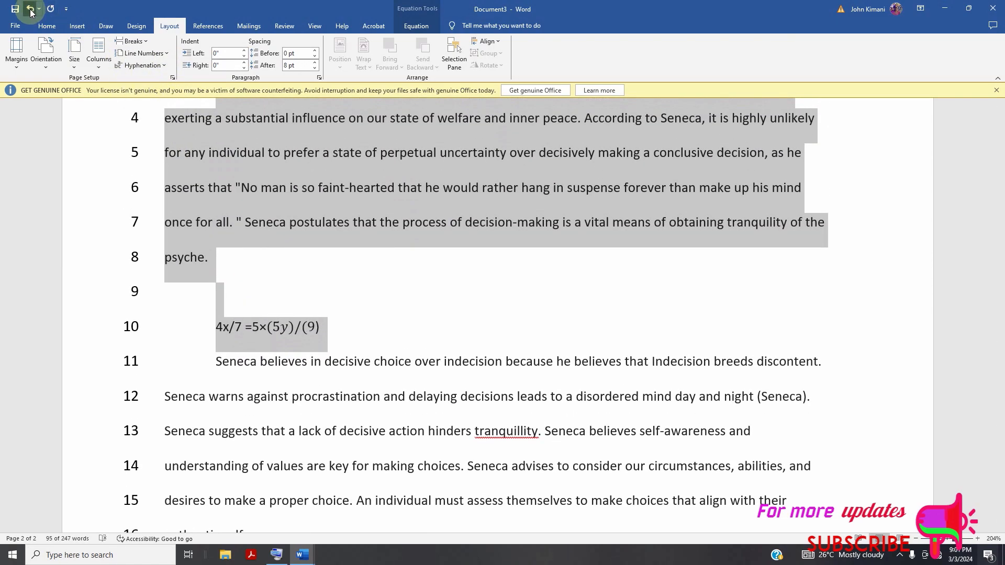
left_click(29, 8)
left_click(379, 295)
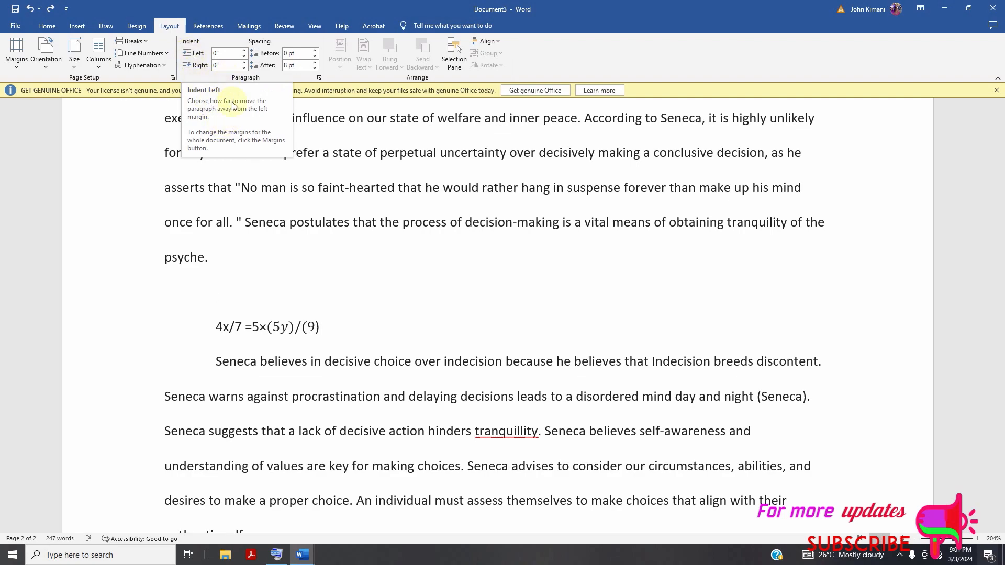
Remove the first-line indent of the paragraph starting "According to Seneca" and indent it again with the on-screen keyboard's Tab.
scroll(275, 208, "up", 3)
scroll(272, 209, "up", 3)
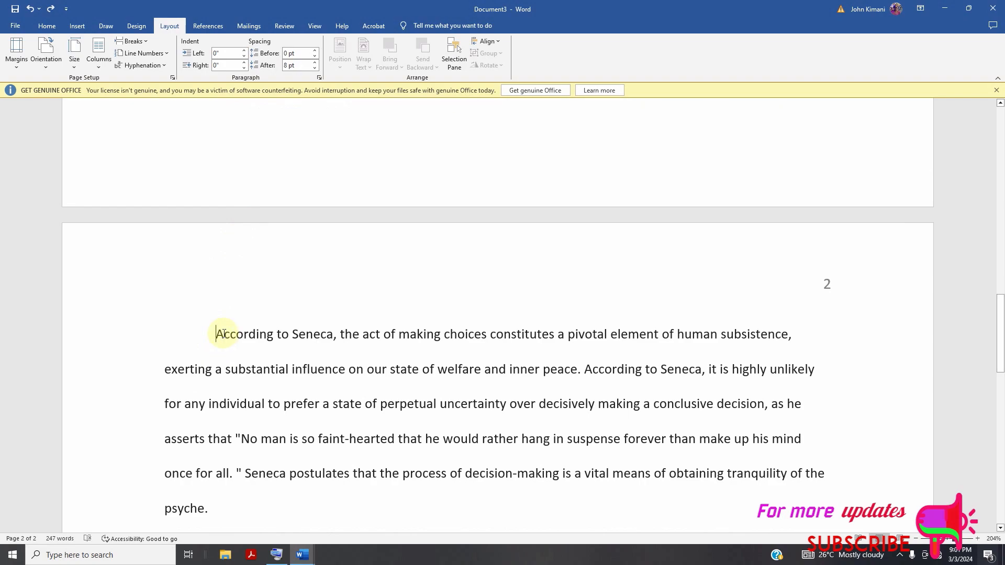
key("BackSpace")
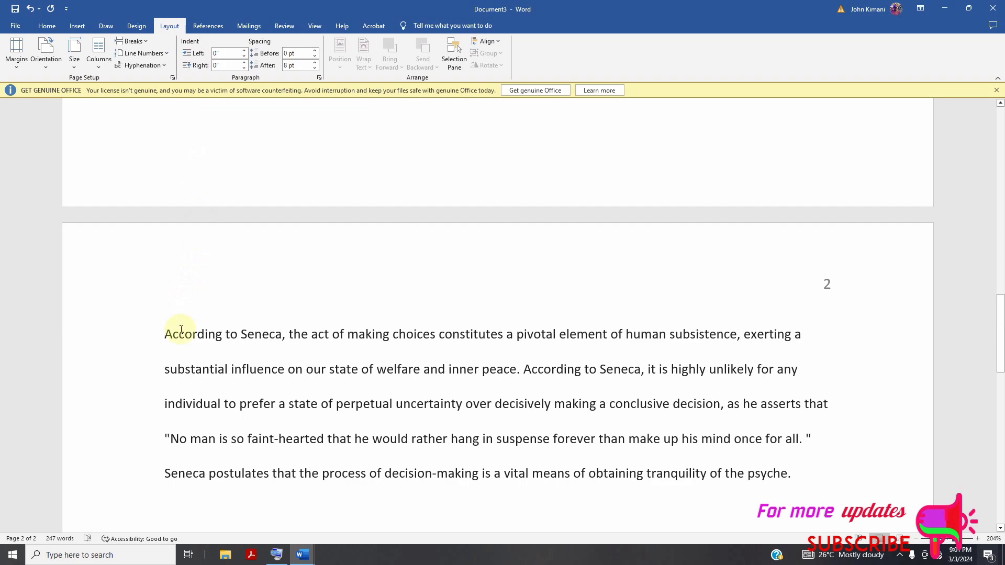
left_click(277, 555)
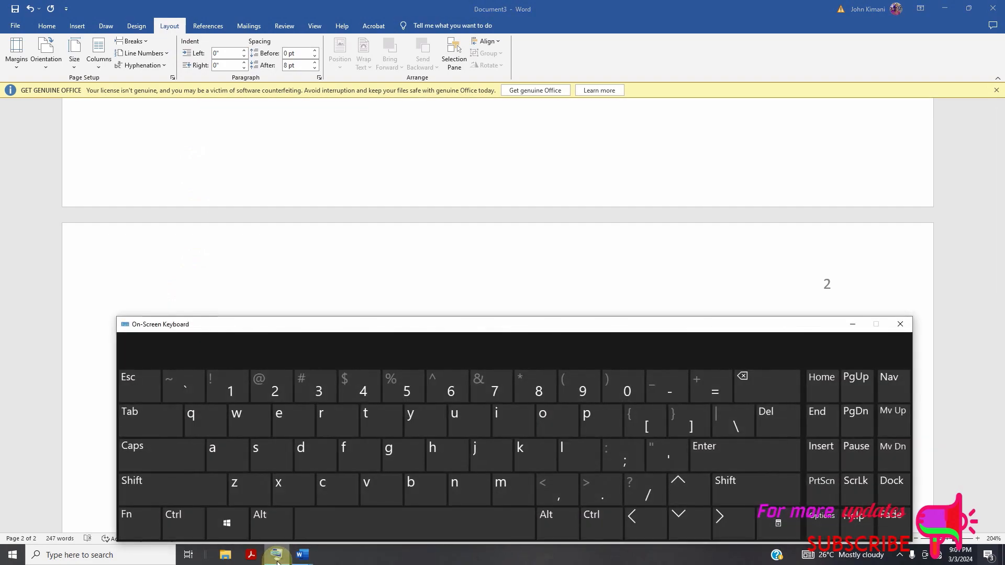
left_click(154, 418)
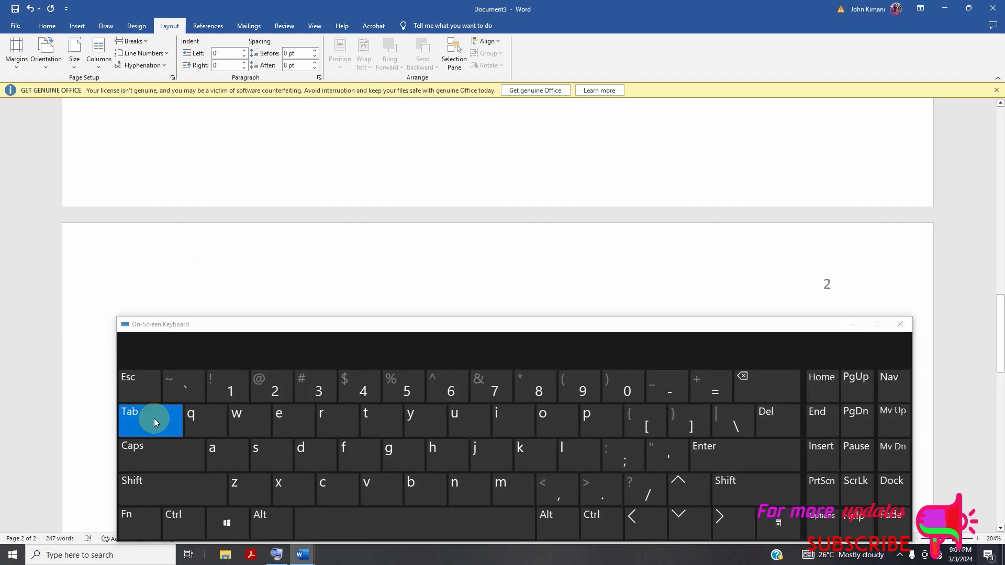
scroll(616, 234, "down", 3)
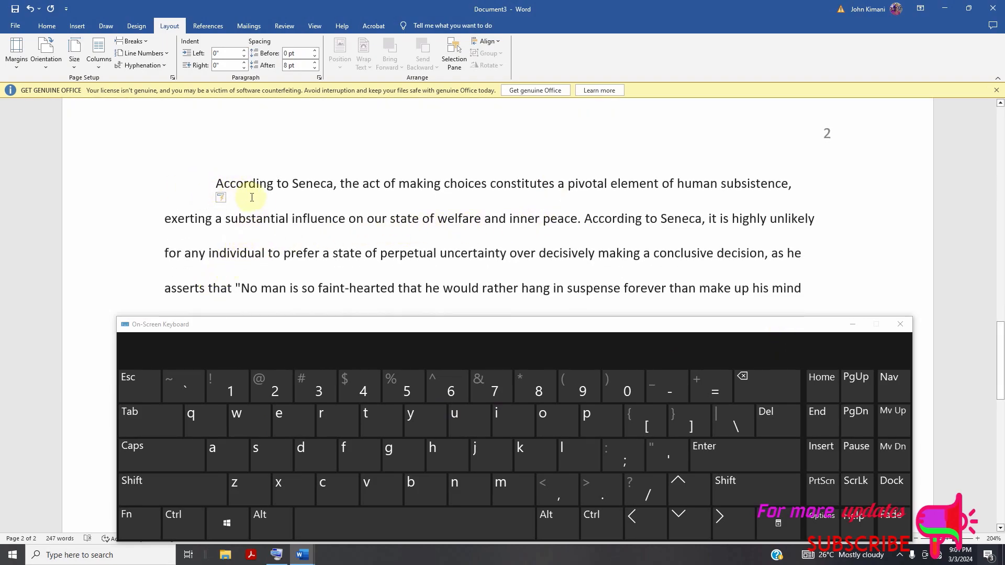
Show the ruler above the document.
scroll(265, 197, "up", 6)
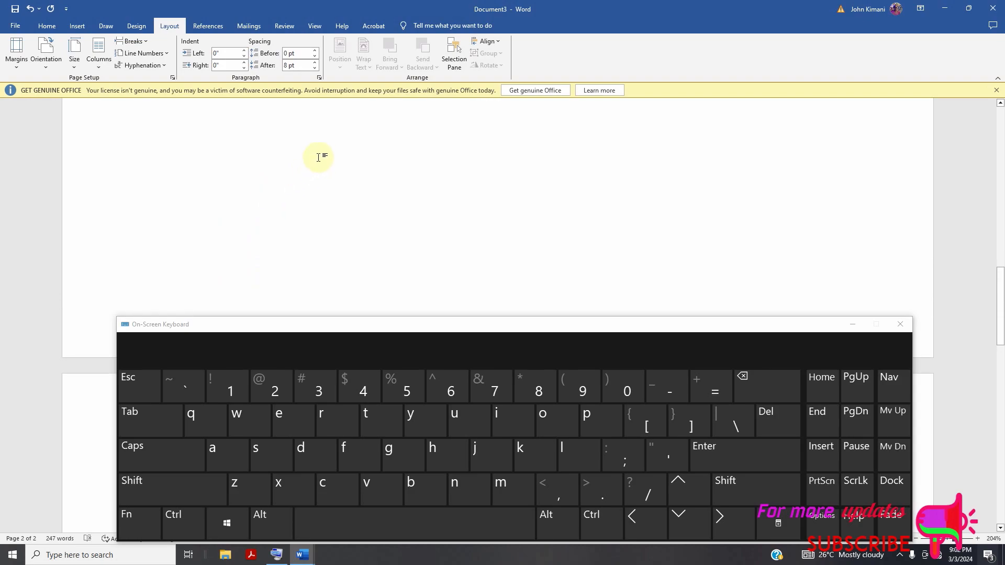
left_click(315, 26)
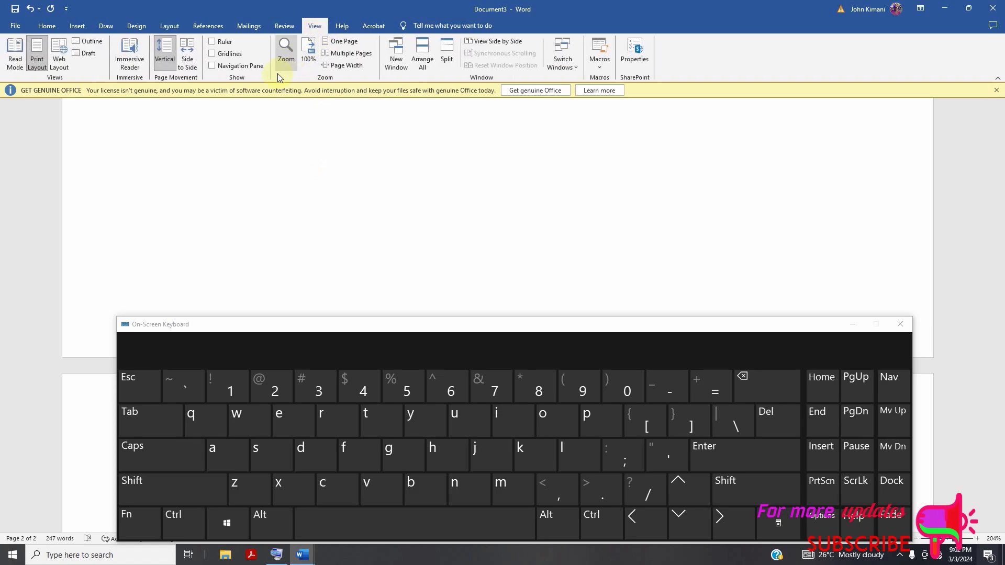
left_click(228, 44)
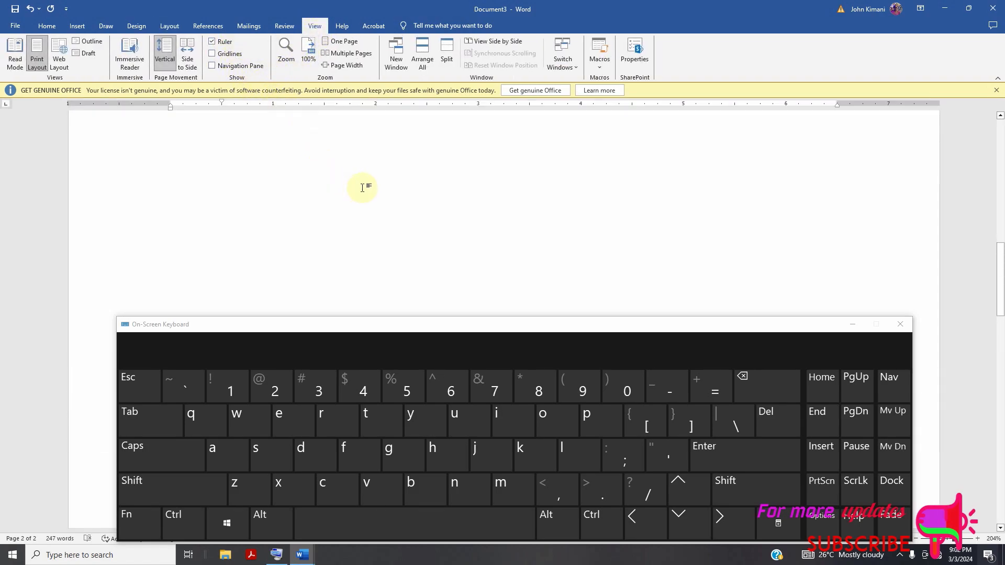
Try a first-line indent of 1" for the "According to Seneca" paragraph using the ruler, and undo it.
scroll(235, 139, "down", 3)
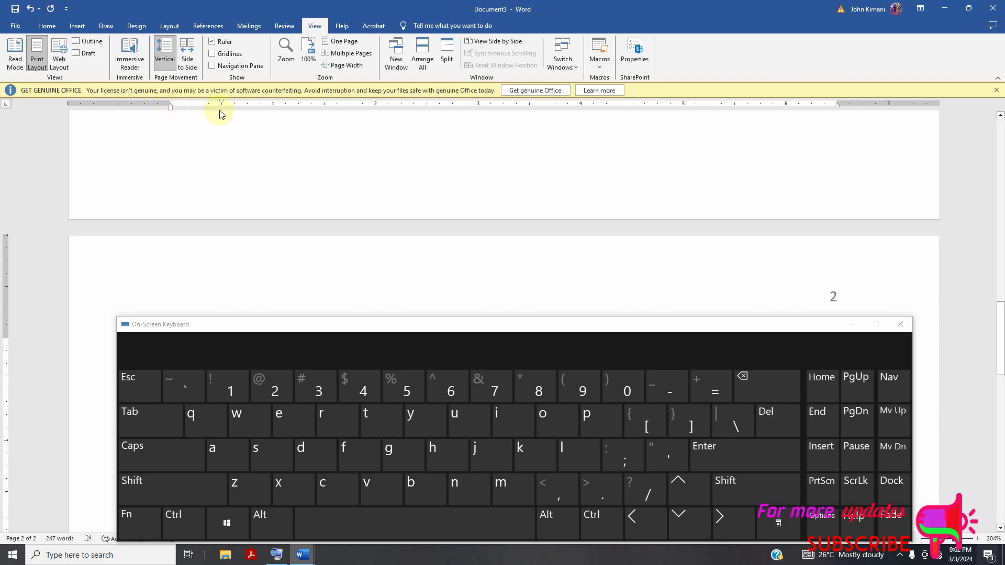
scroll(231, 124, "down", 3)
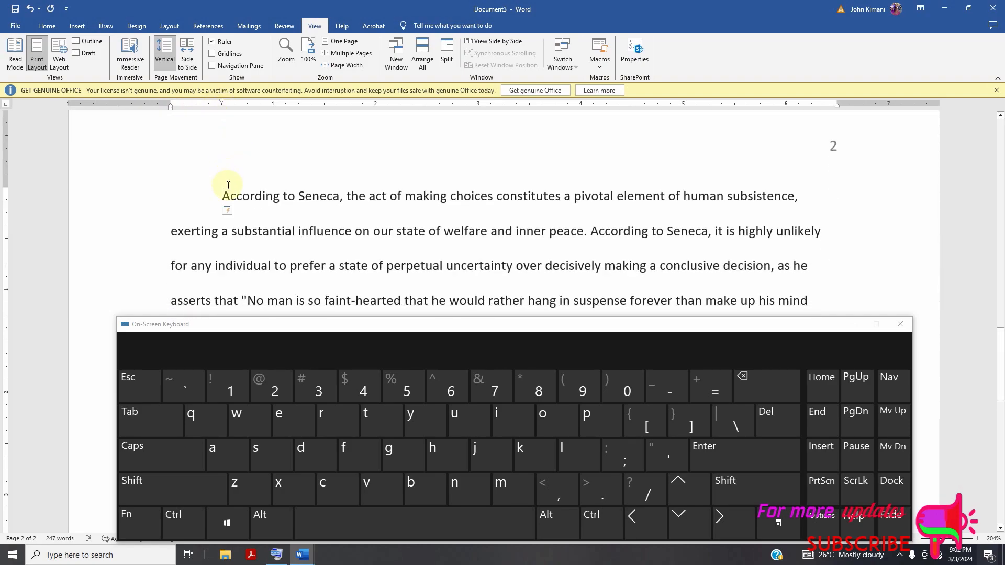
scroll(241, 126, "up", 5)
scroll(242, 126, "up", 3)
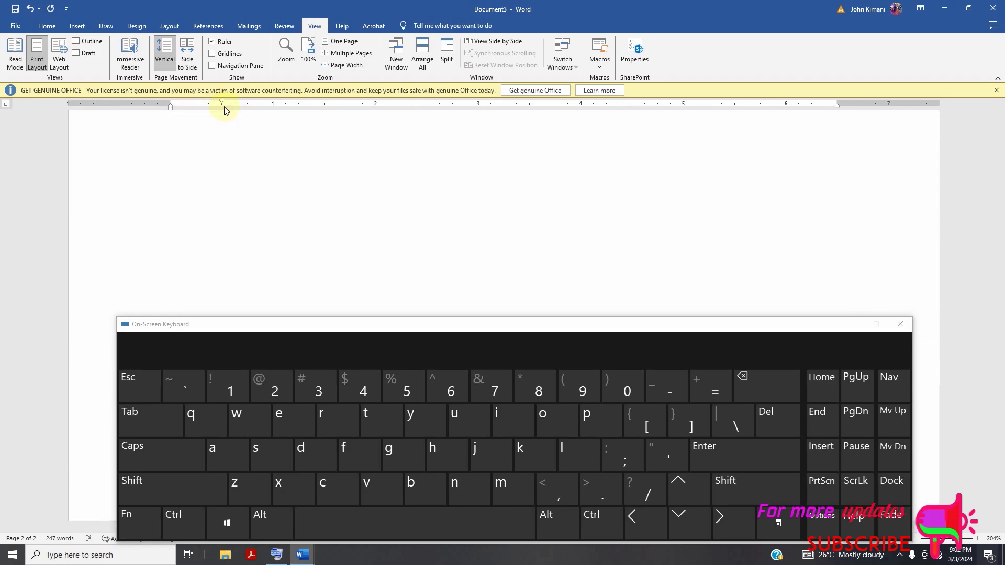
left_click_drag(221, 105, 273, 105)
scroll(272, 142, "down", 4)
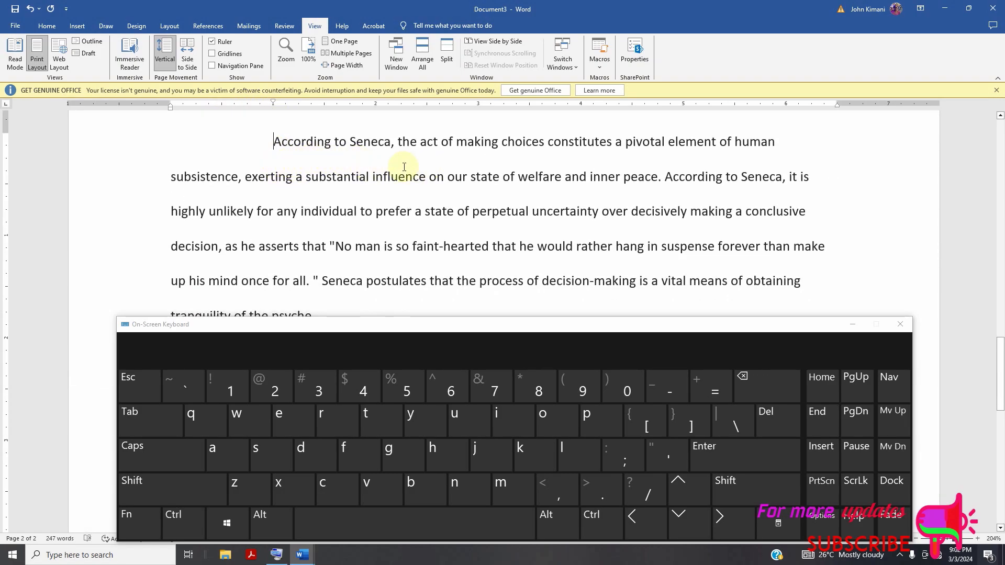
scroll(418, 168, "up", 2)
left_click(30, 9)
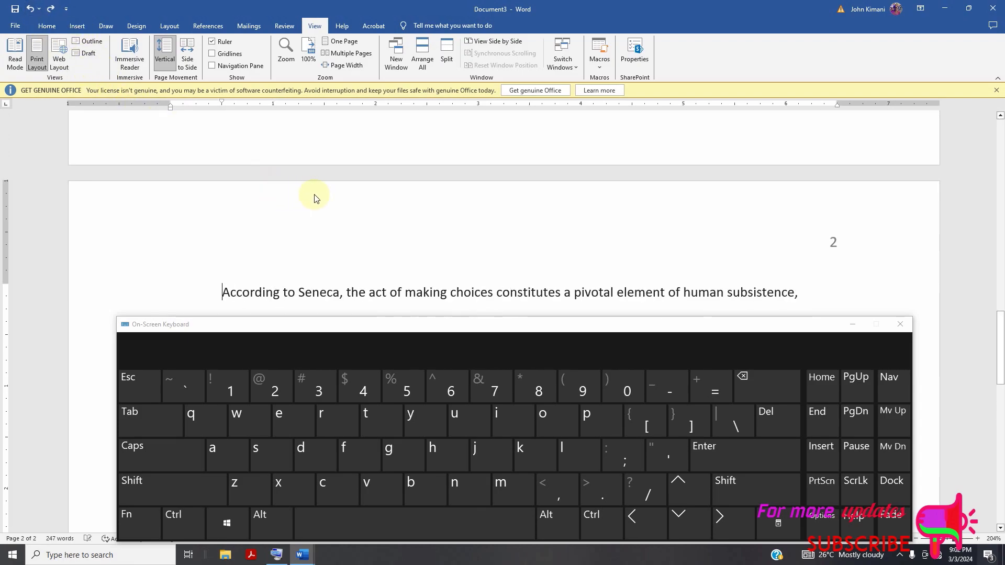
Bring up the reviewing tools and minimize the on-screen keyboard to uncover the document.
scroll(314, 199, "up", 15)
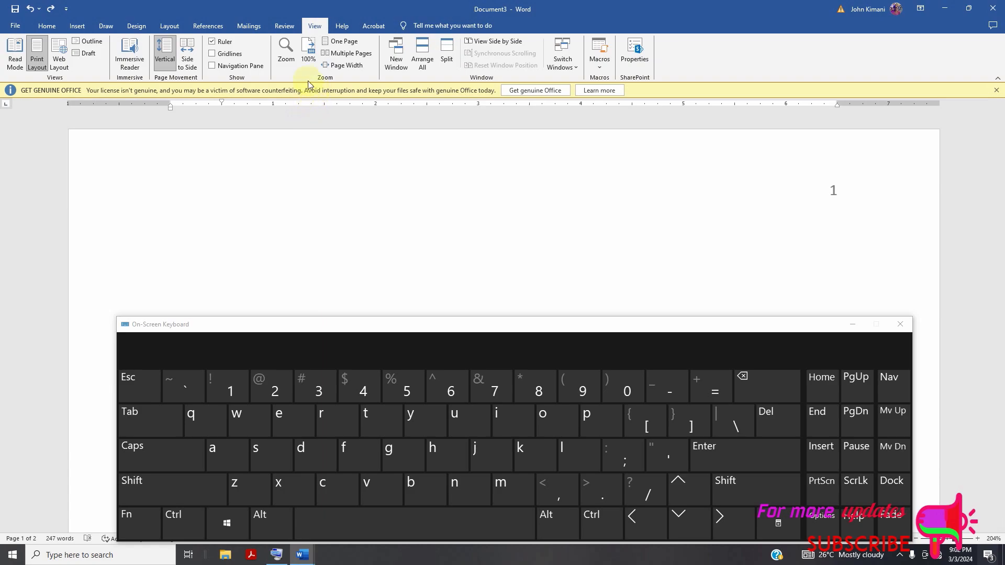
left_click(282, 27)
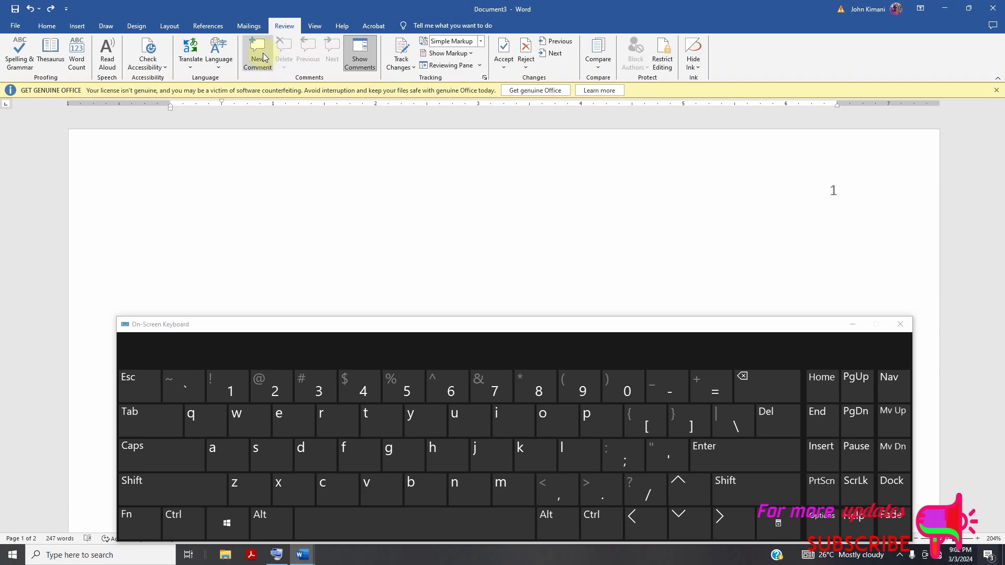
left_click(852, 325)
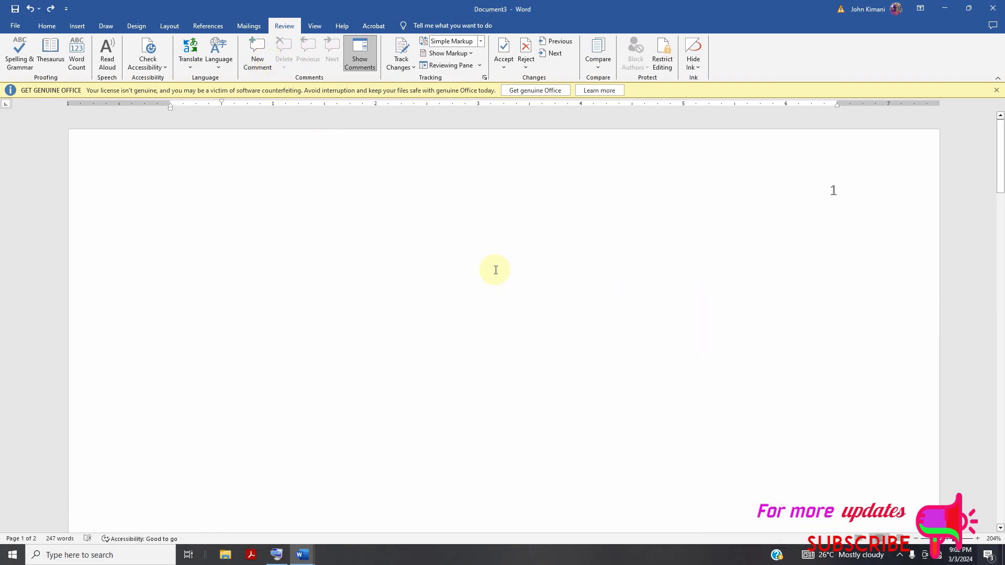
Add an empty comment to the word "According" at the start of page 2 and delete it.
scroll(498, 270, "down", 10)
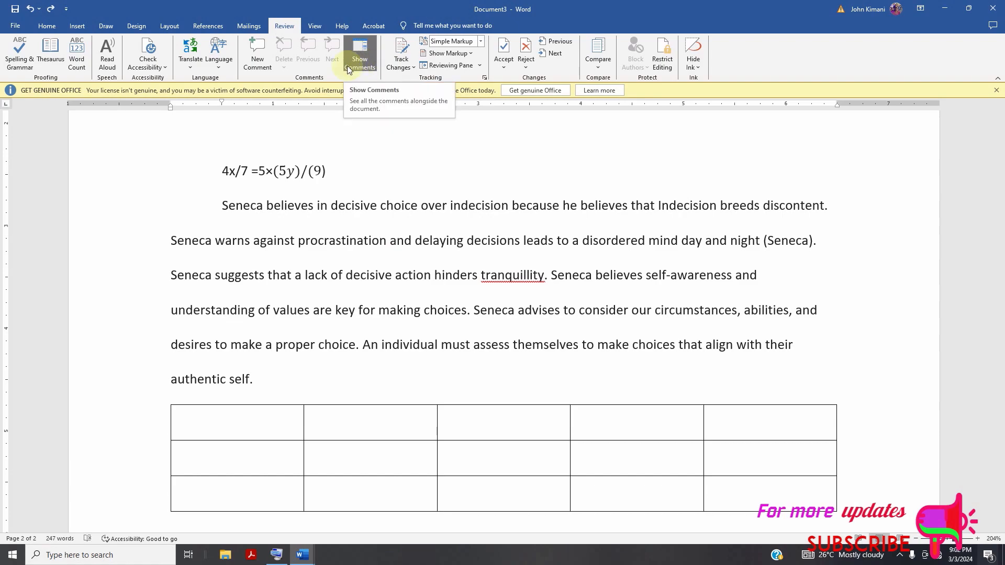
left_click(259, 50)
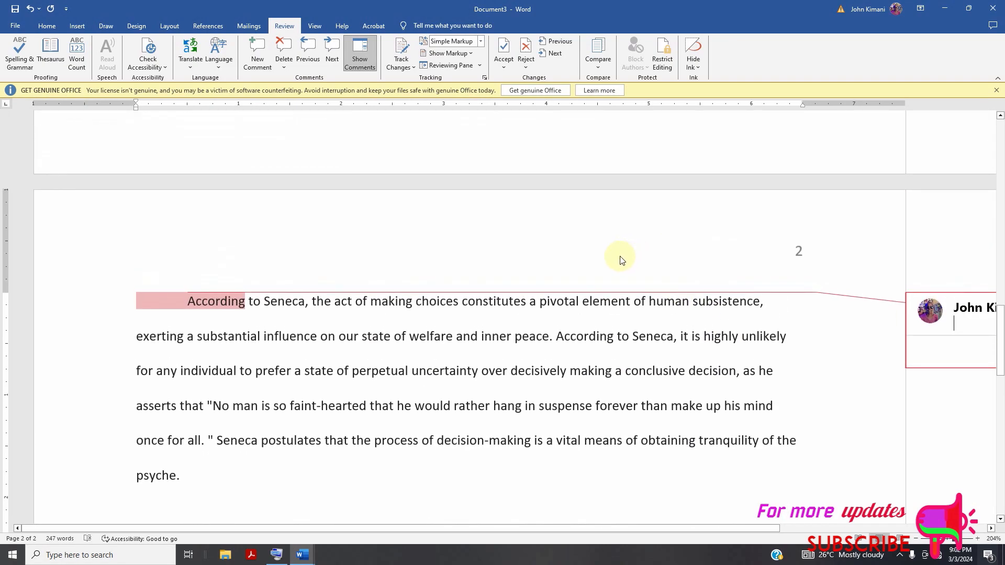
left_click(283, 48)
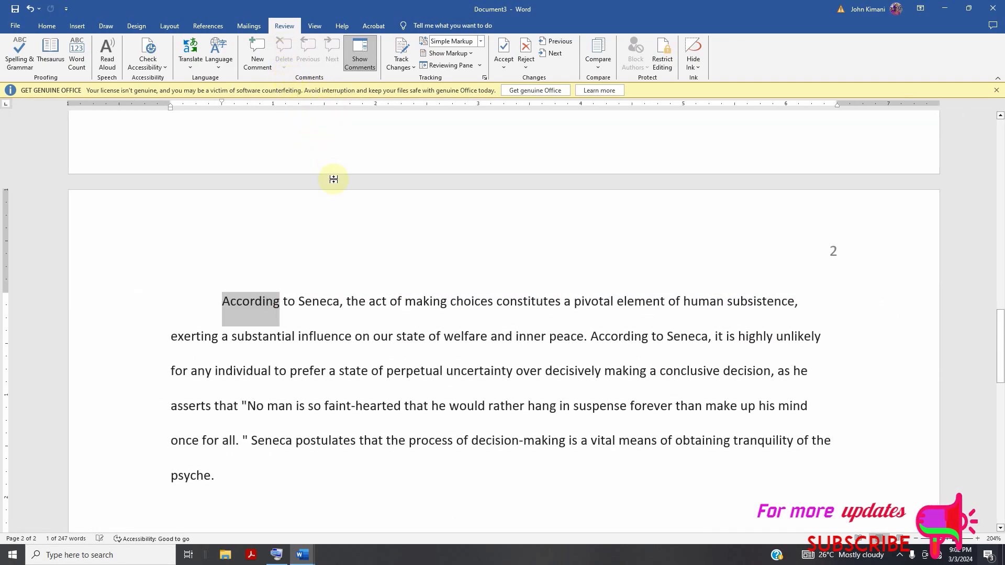
Bring up the referencing tools and return to the first paragraph of page 2.
scroll(360, 233, "up", 5)
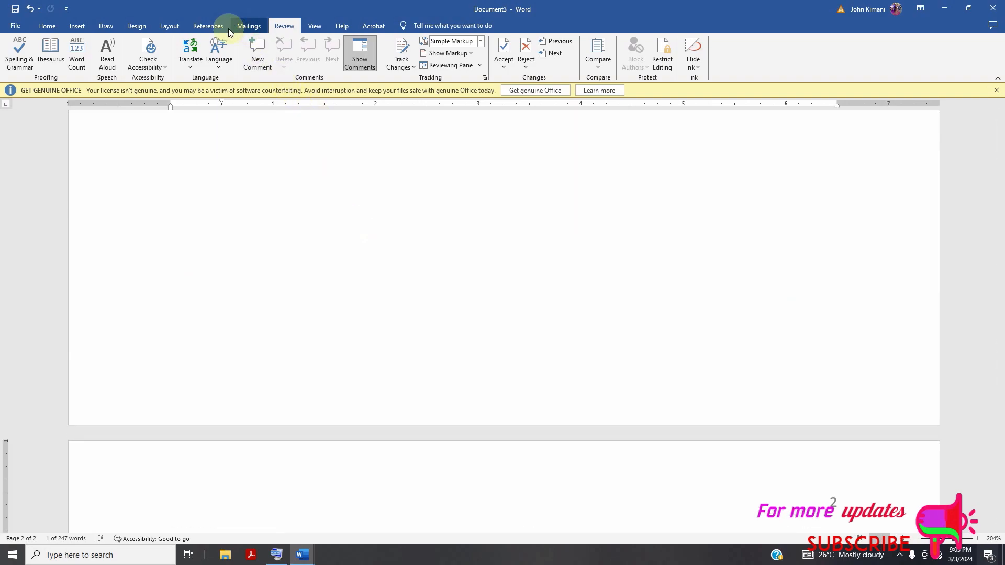
left_click(209, 26)
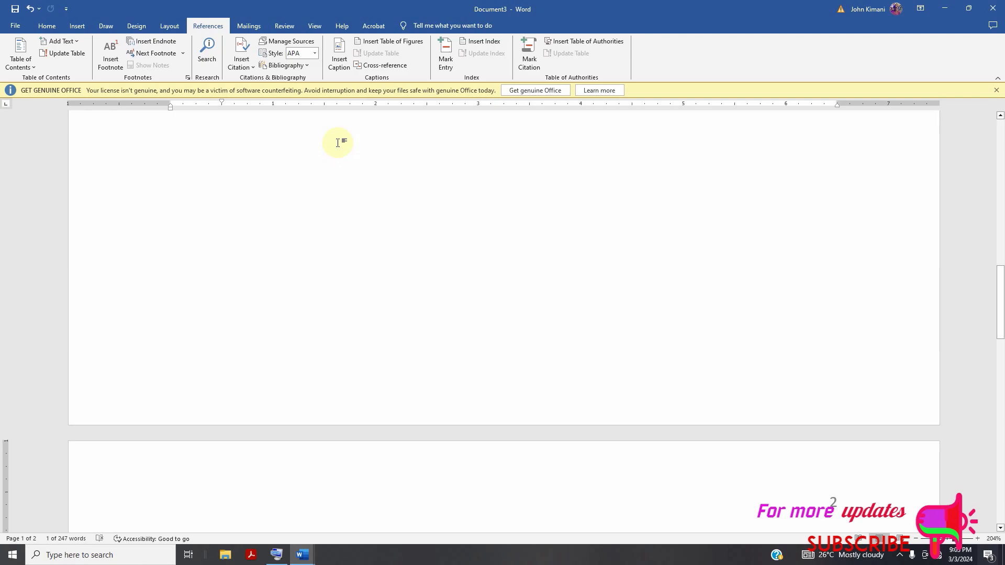
scroll(367, 173, "down", 6)
scroll(335, 241, "up", 3)
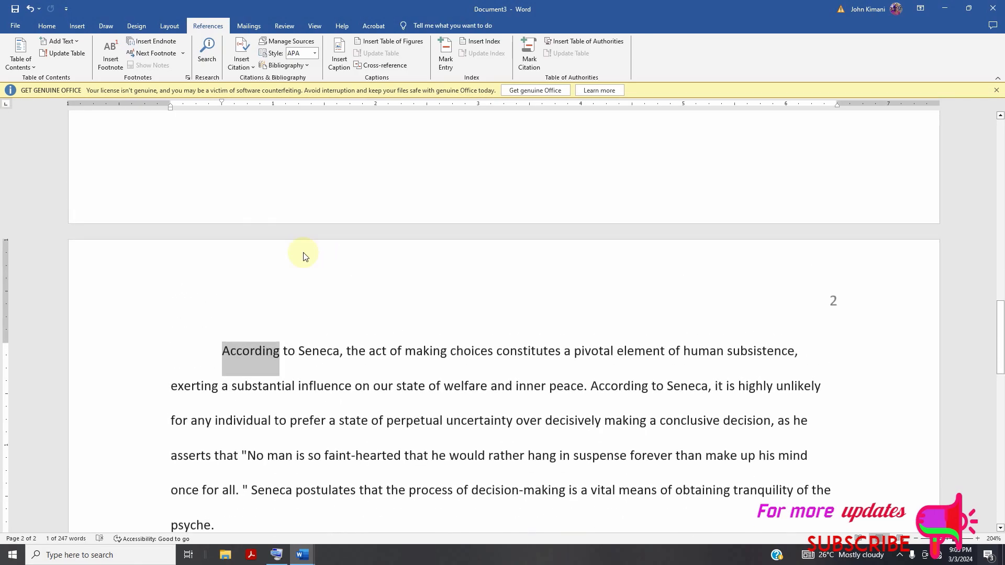
Add the line "Introduction" above the "According to Seneca" paragraph on page 2 and remove its first-line indent.
left_click(221, 349)
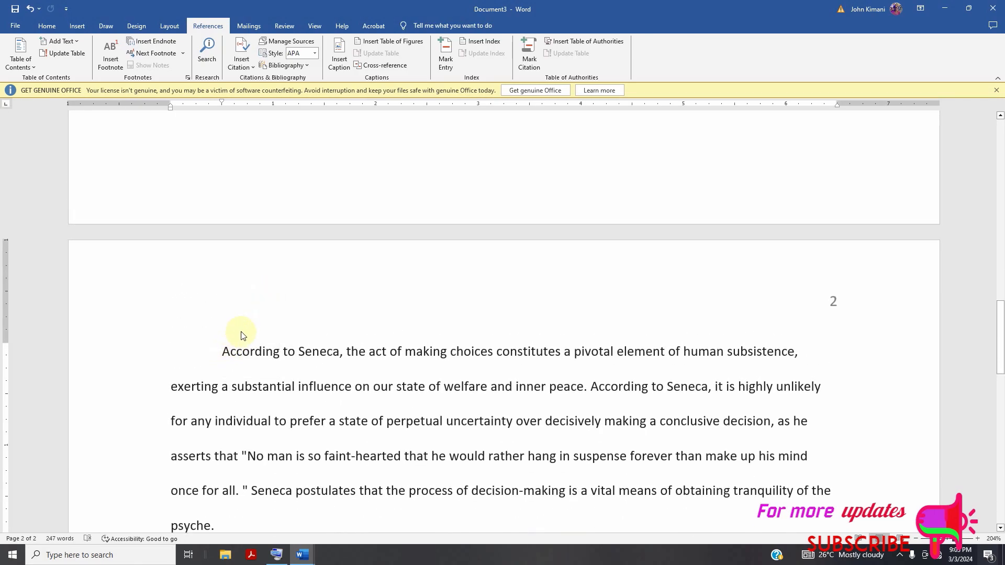
type("O")
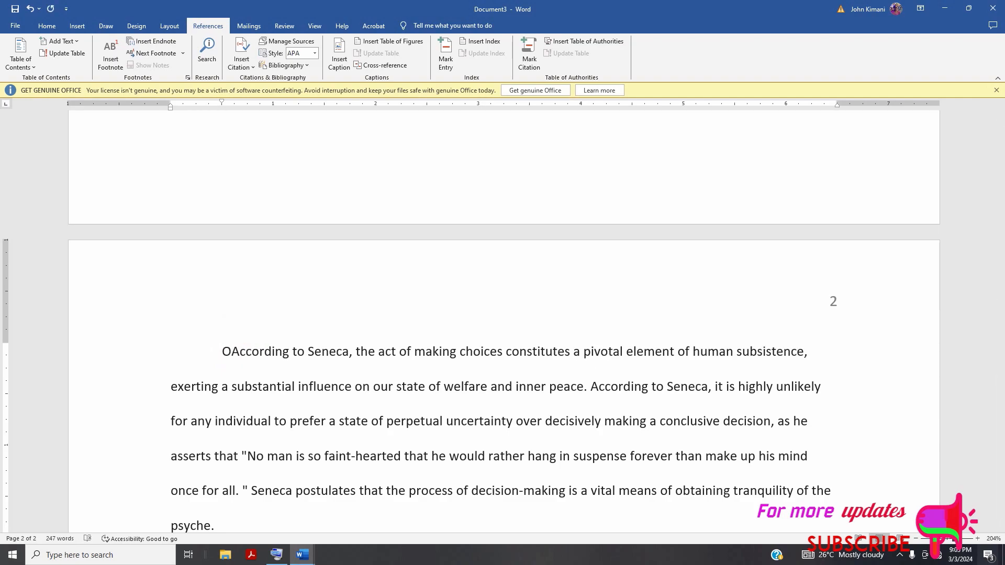
key("BackSpace")
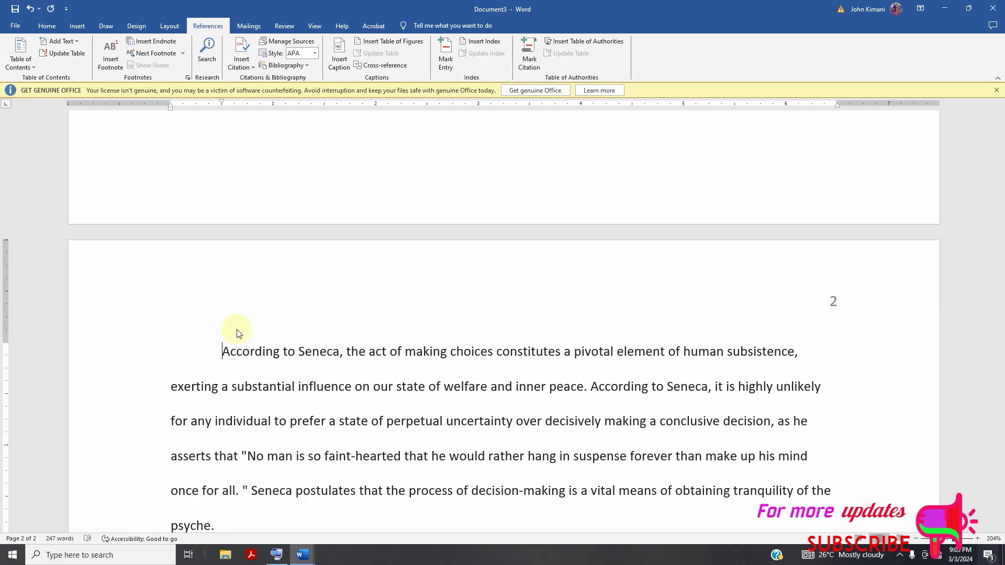
type("Introduction")
key("Return")
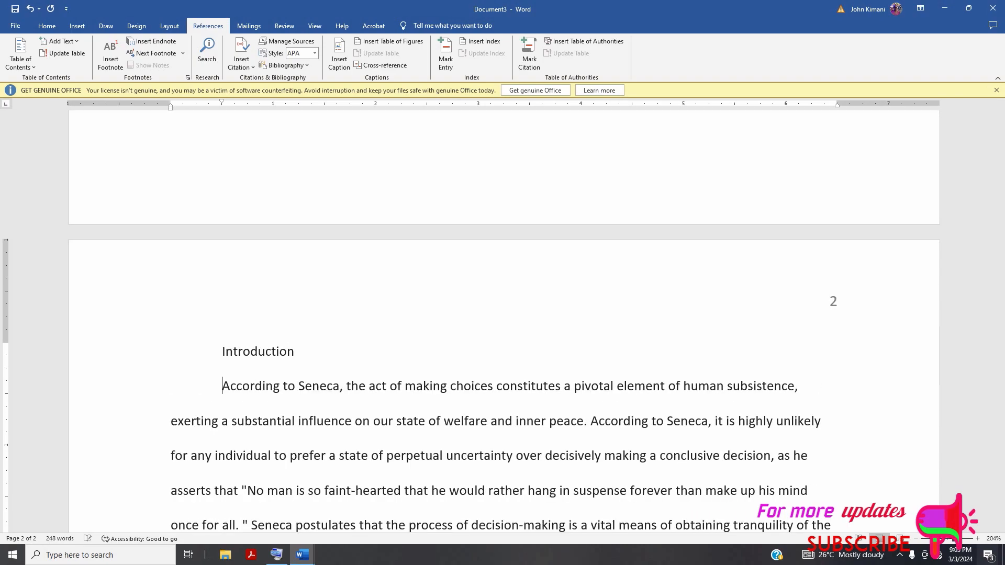
left_click(219, 351)
key("BackSpace")
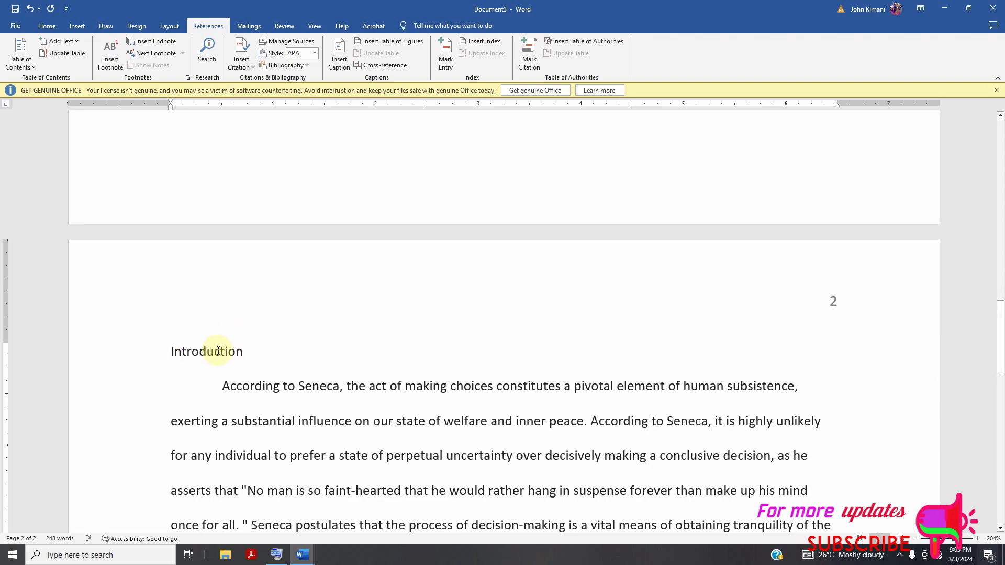
Center the "Introduction" line and apply the Heading 1 style to it.
triple_click(218, 350)
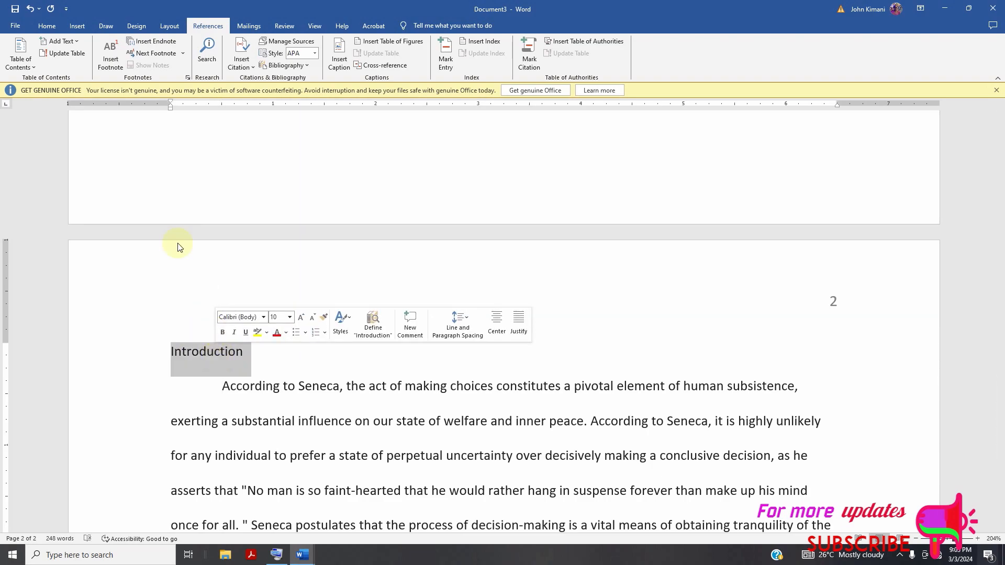
left_click(47, 25)
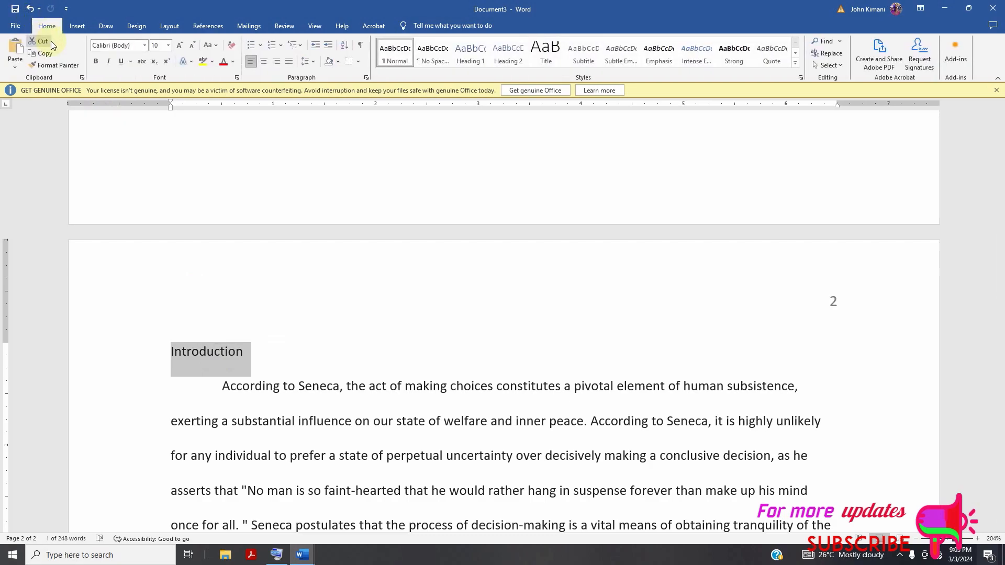
left_click(264, 61)
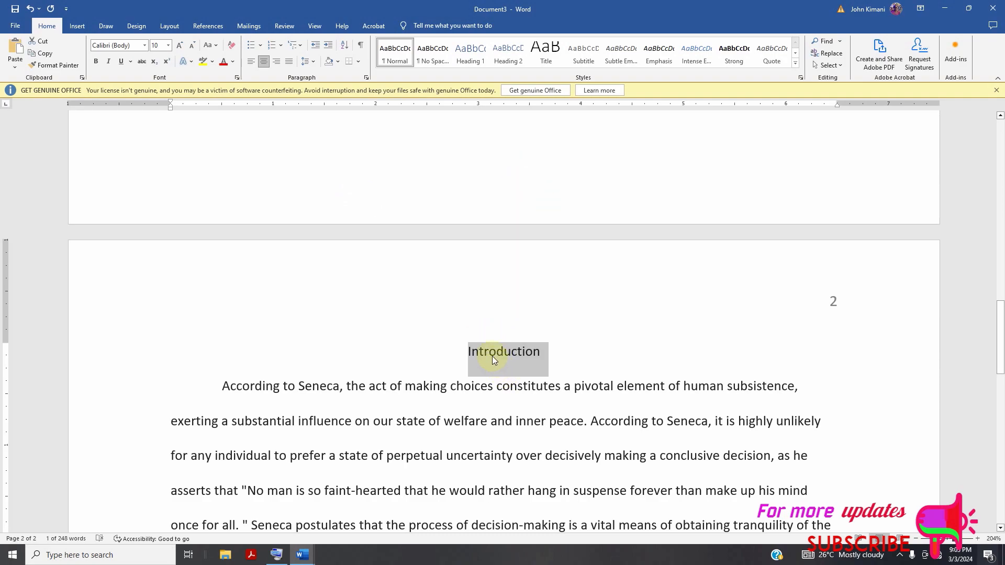
left_click(475, 60)
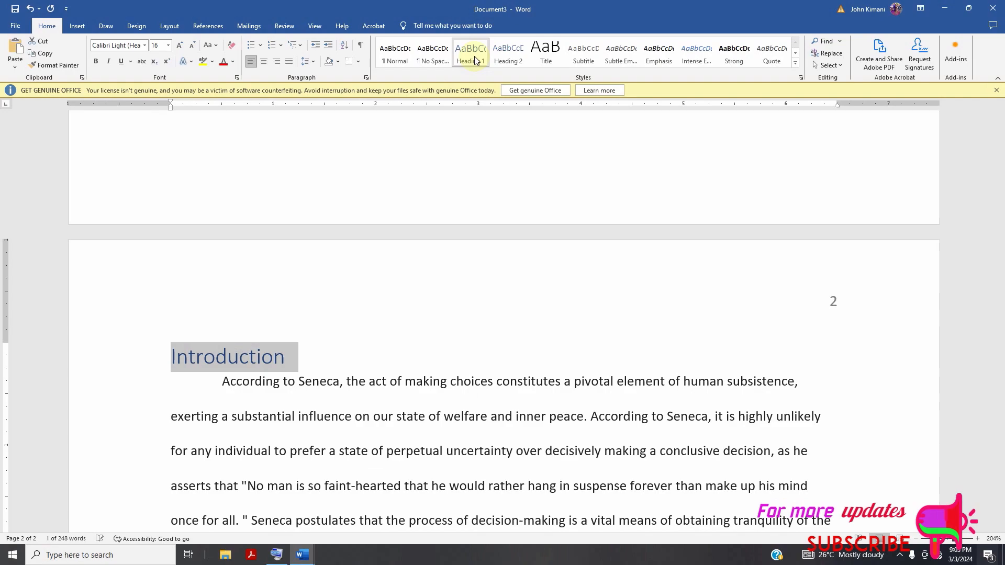
Modify the Heading 1 style to bold Times New Roman, size 12, in black.
right_click(475, 61)
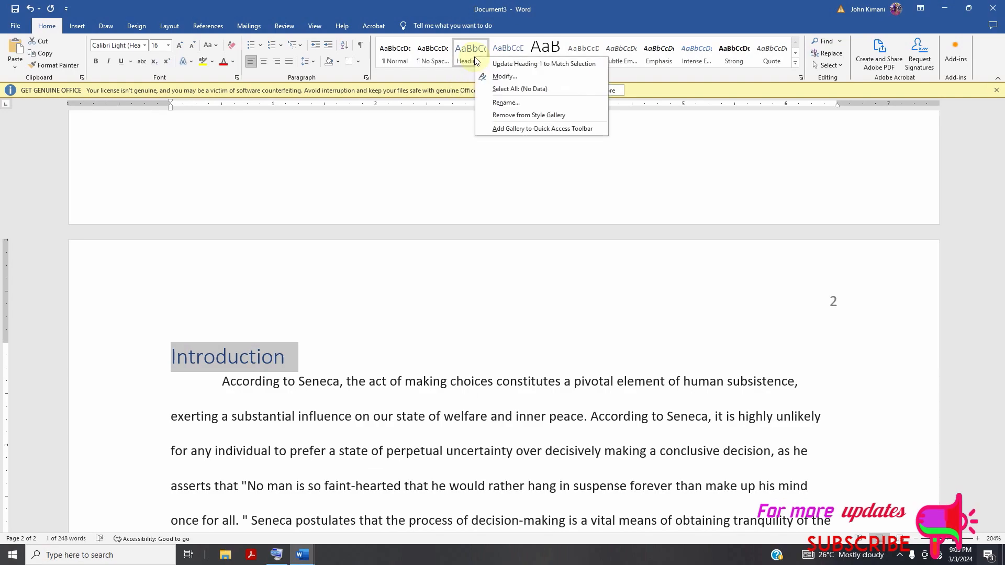
left_click(500, 76)
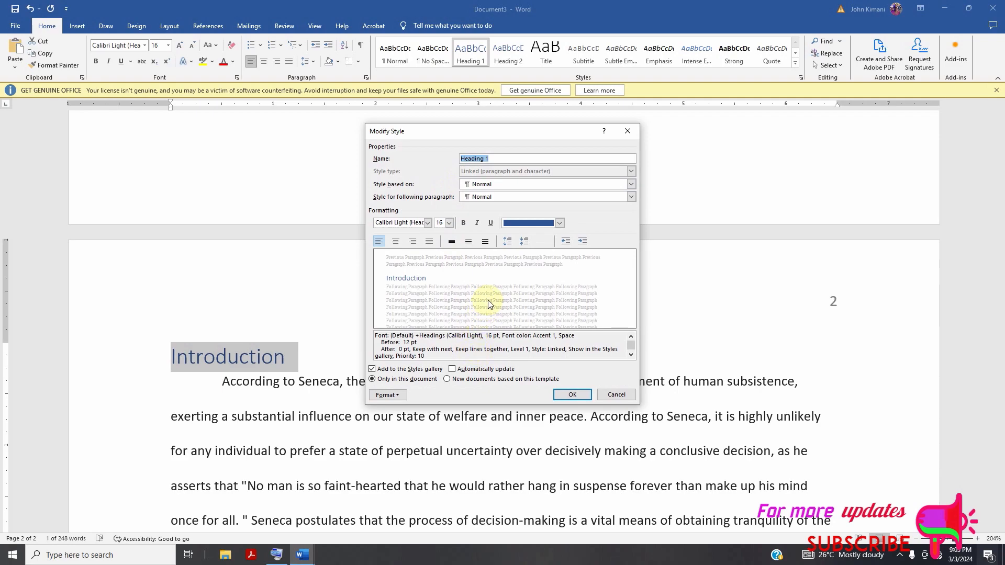
left_click(559, 224)
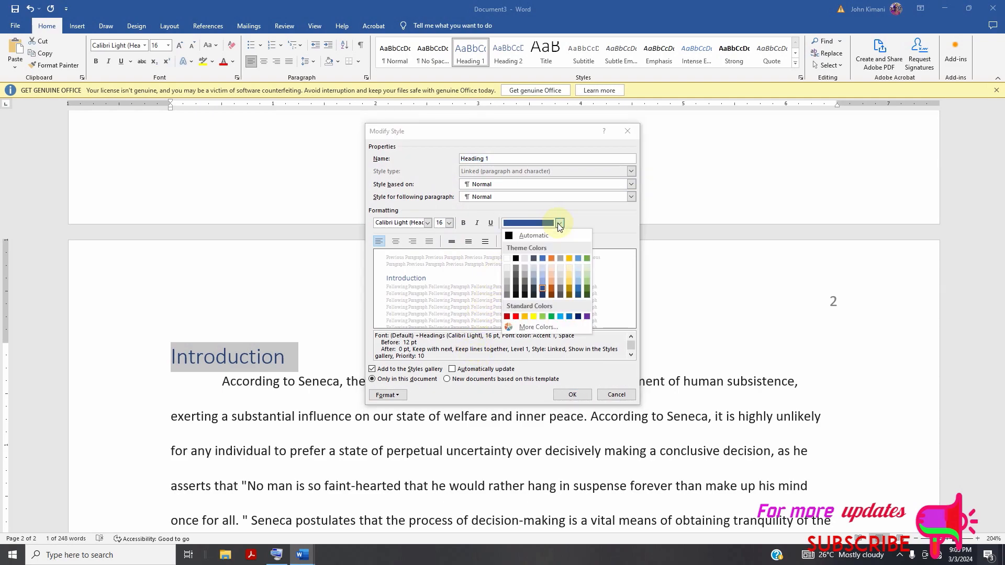
left_click(516, 259)
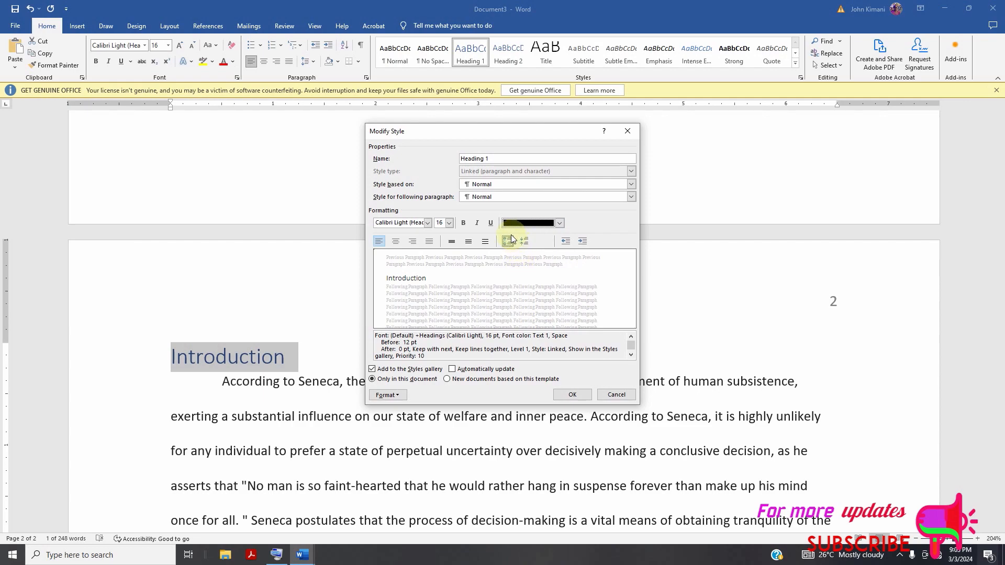
left_click(463, 224)
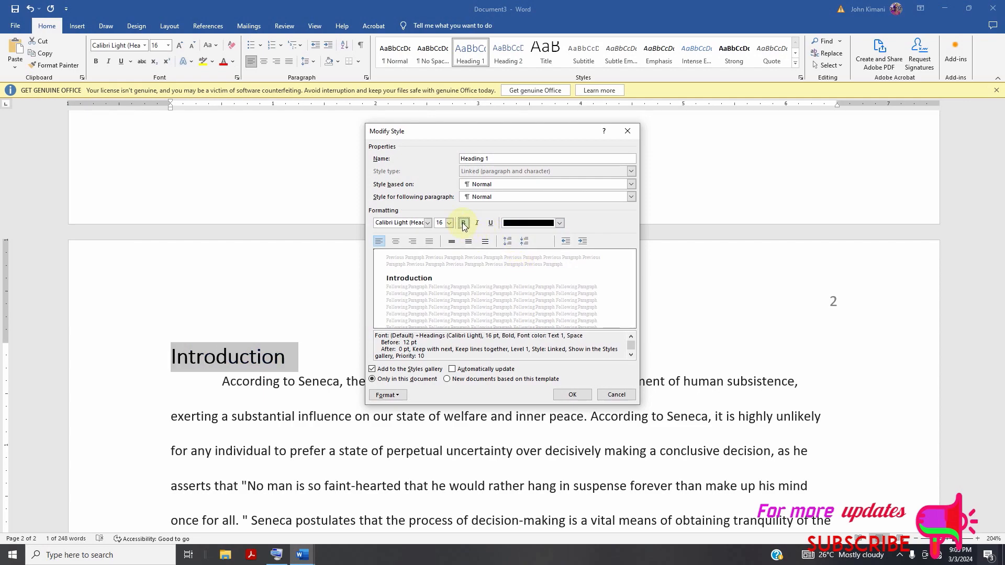
left_click(427, 224)
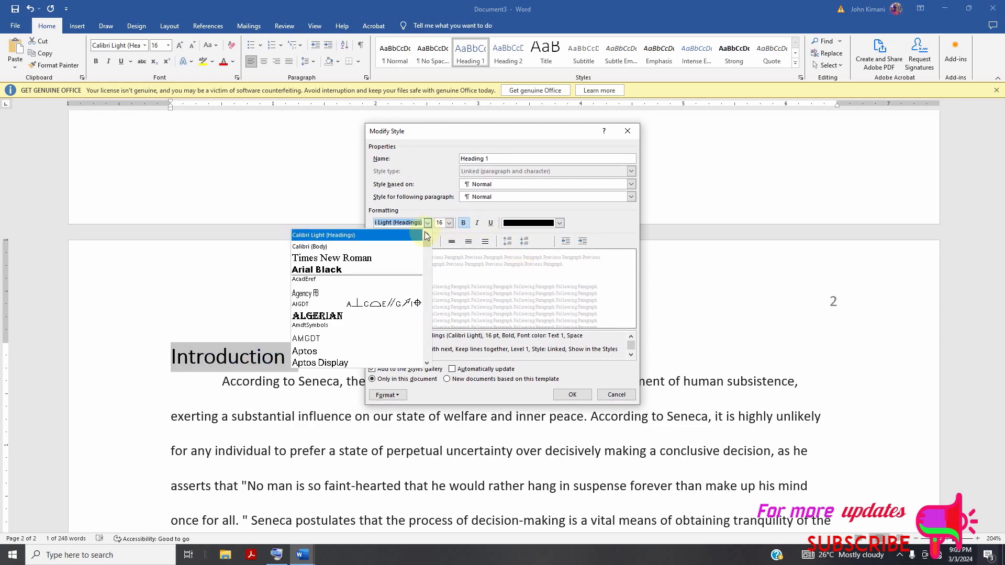
left_click(389, 260)
left_click(449, 224)
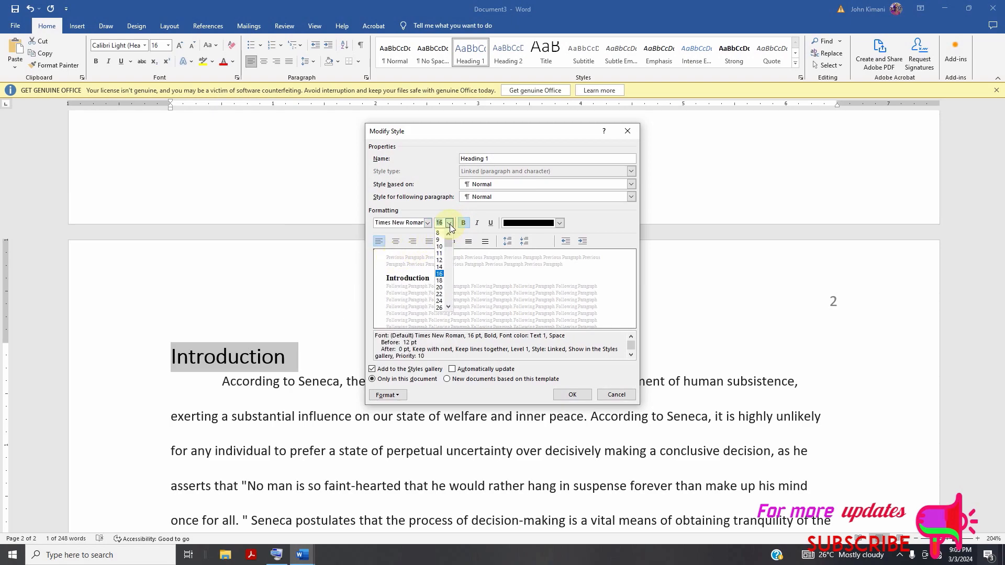
left_click(442, 264)
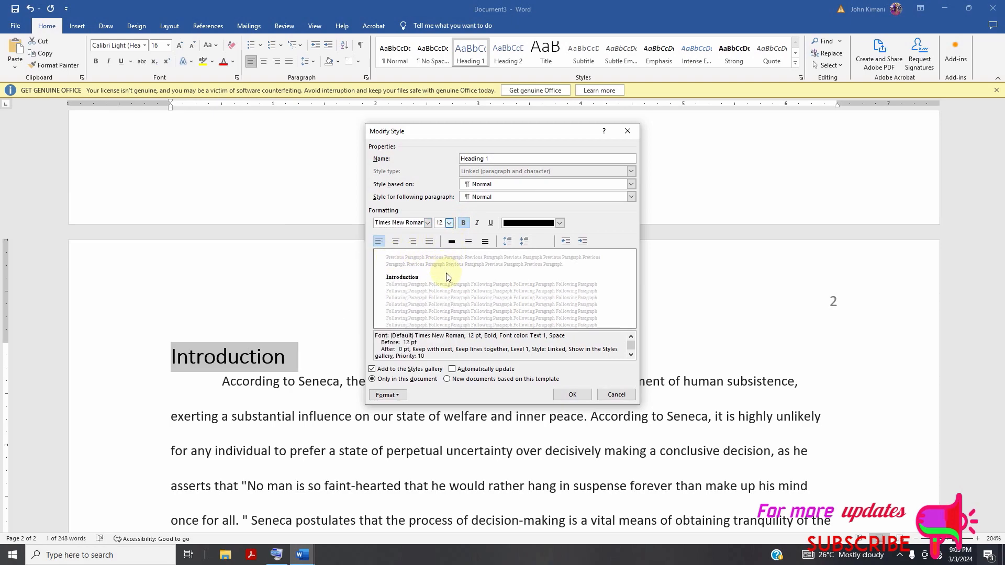
left_click(571, 396)
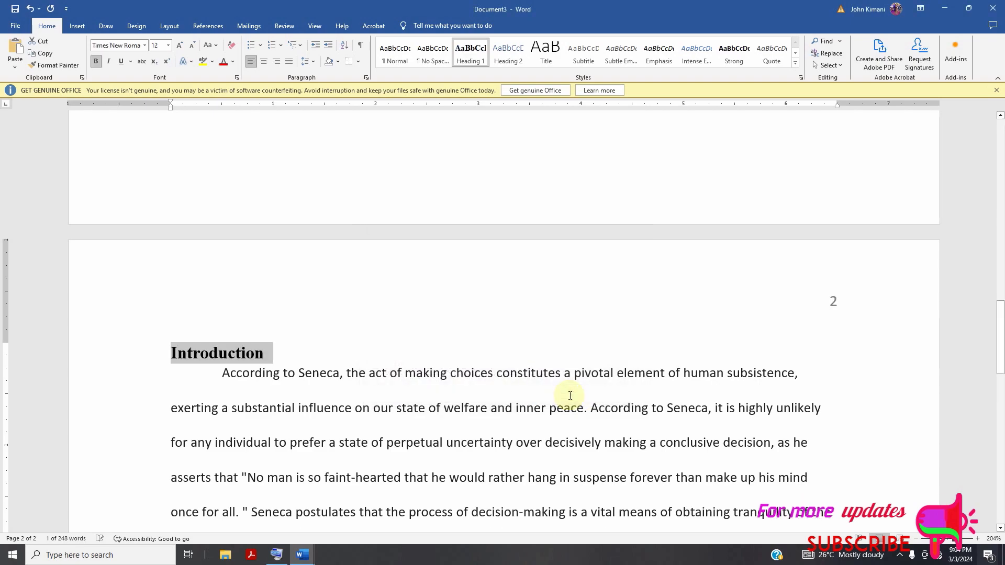
Add an unindented line "Equation" between the "According to Seneca" paragraph and the equation.
scroll(367, 285, "down", 2)
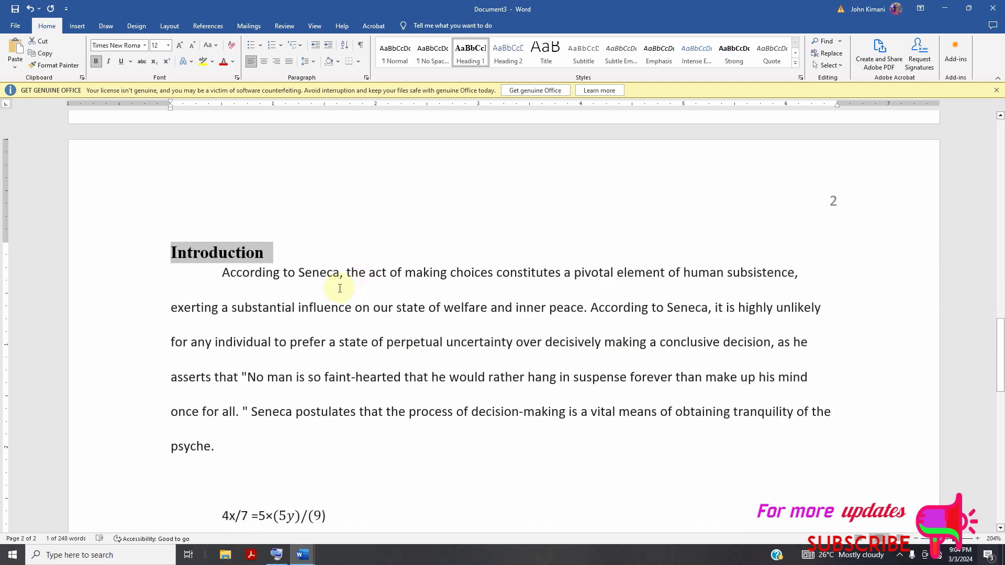
scroll(340, 288, "down", 1)
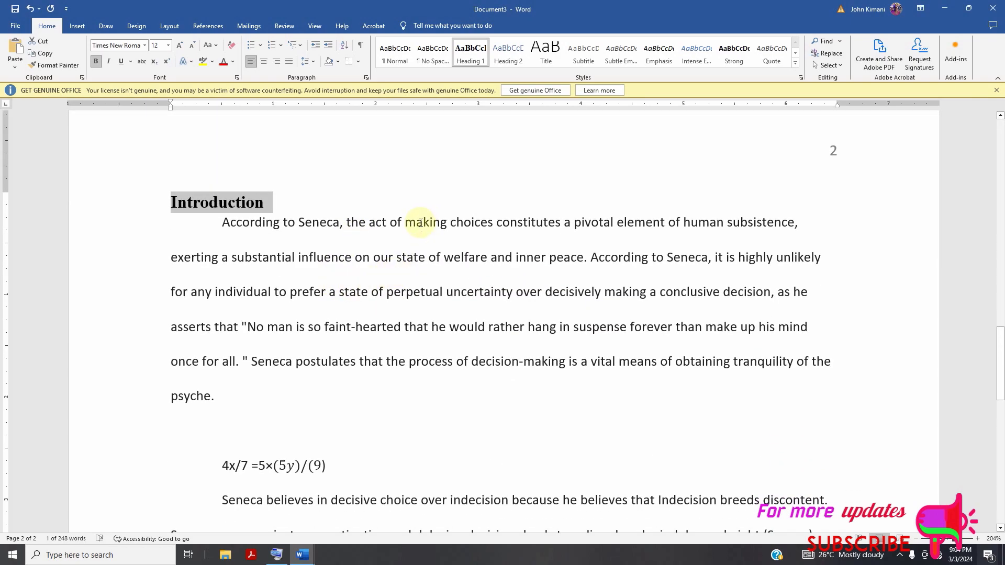
scroll(363, 310, "down", 5)
left_click(348, 218)
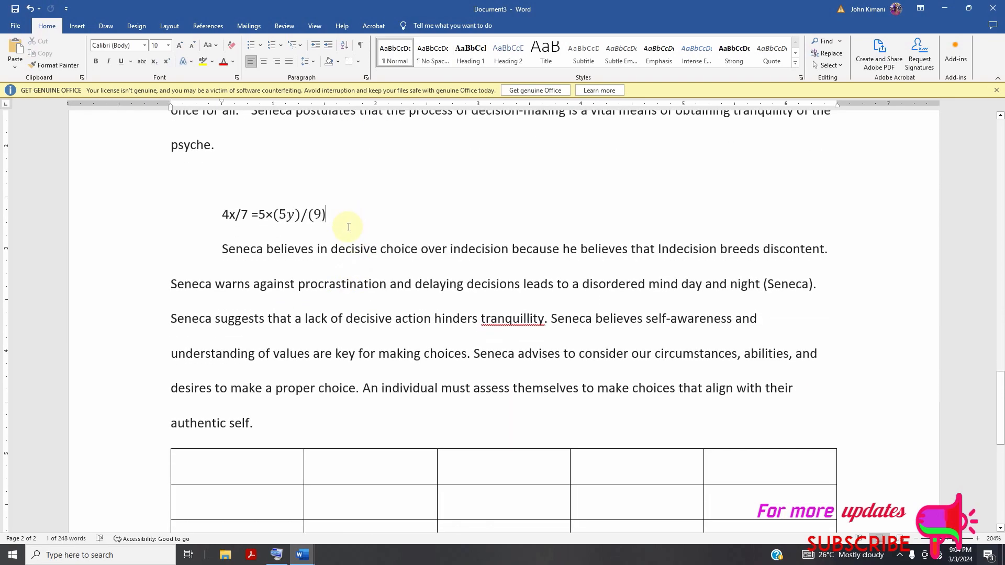
scroll(265, 248, "up", 2)
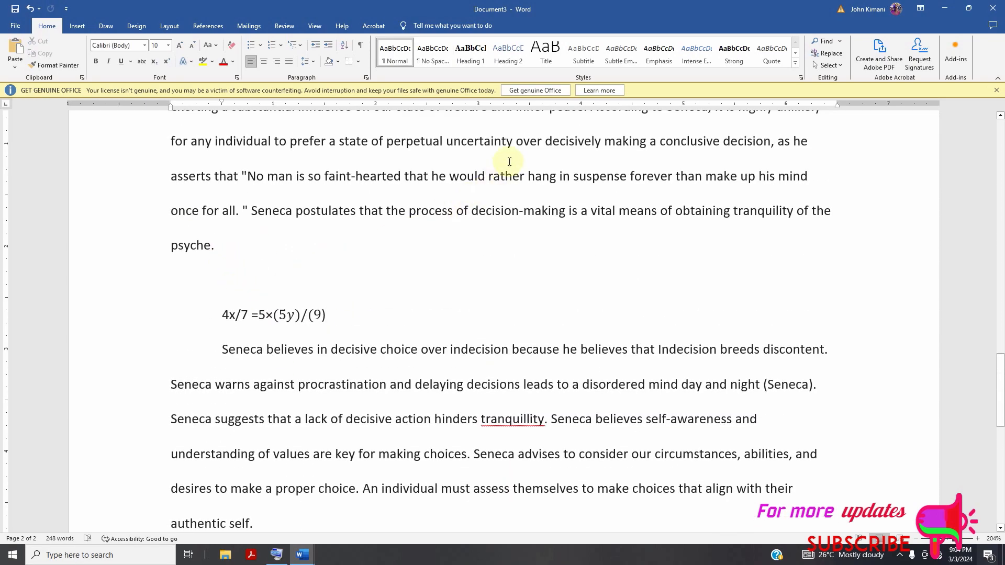
scroll(343, 289, "up", 4)
scroll(510, 149, "down", 3)
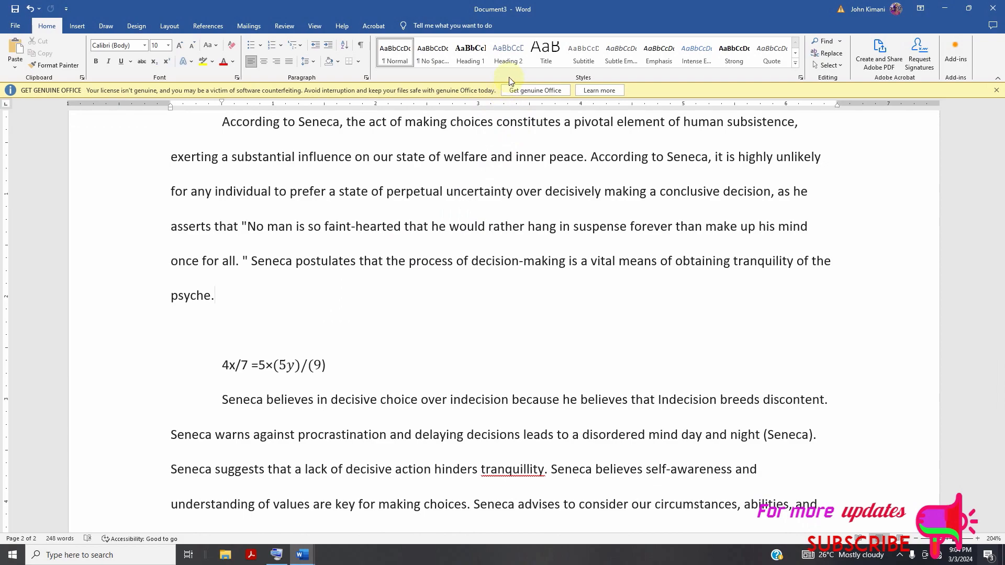
left_click(270, 328)
key("Return")
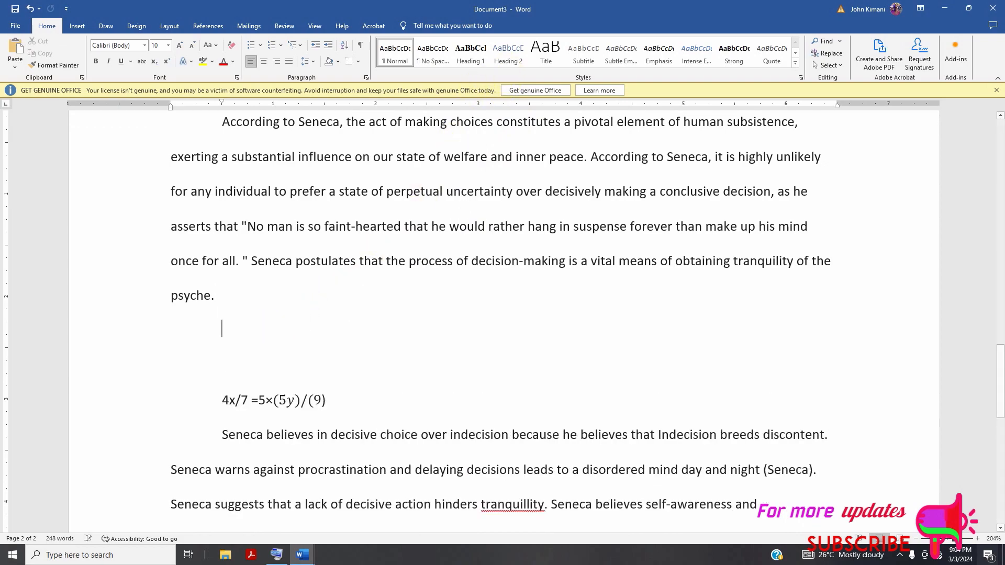
type("E")
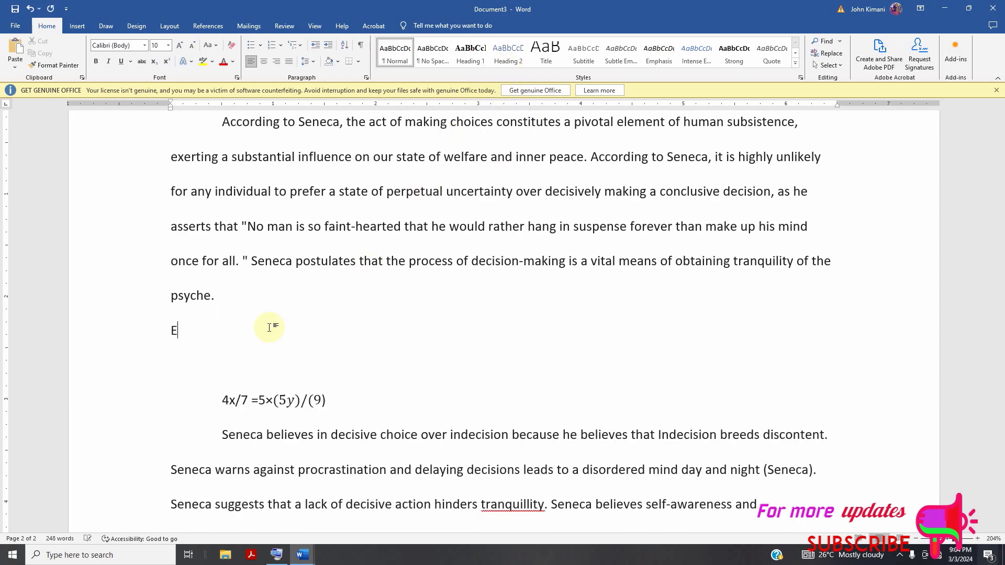
type("quation")
Apply the Heading 2 style to the "Equation" line.
scroll(264, 356, "down", 3)
scroll(326, 294, "up", 5)
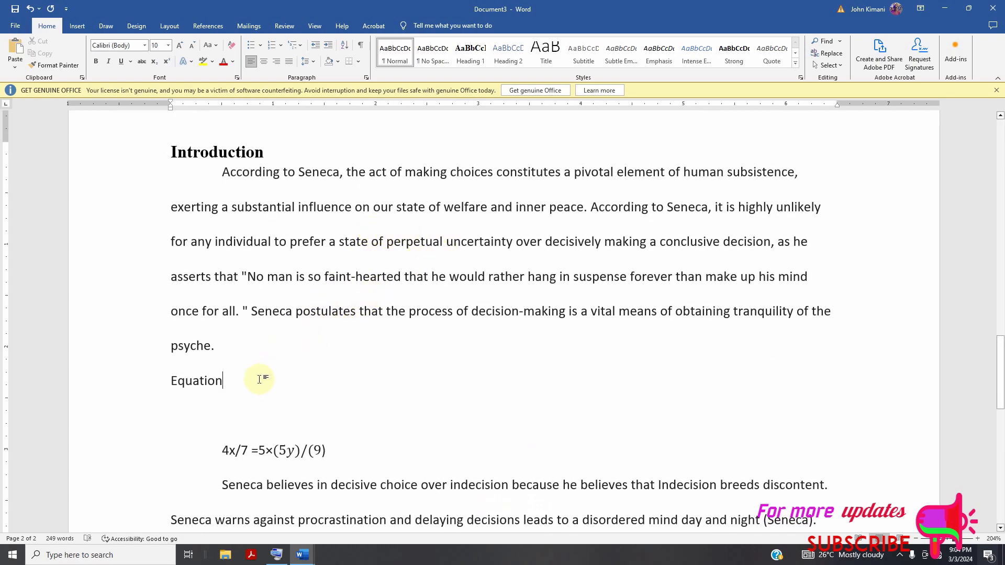
left_click(146, 393)
left_click(509, 53)
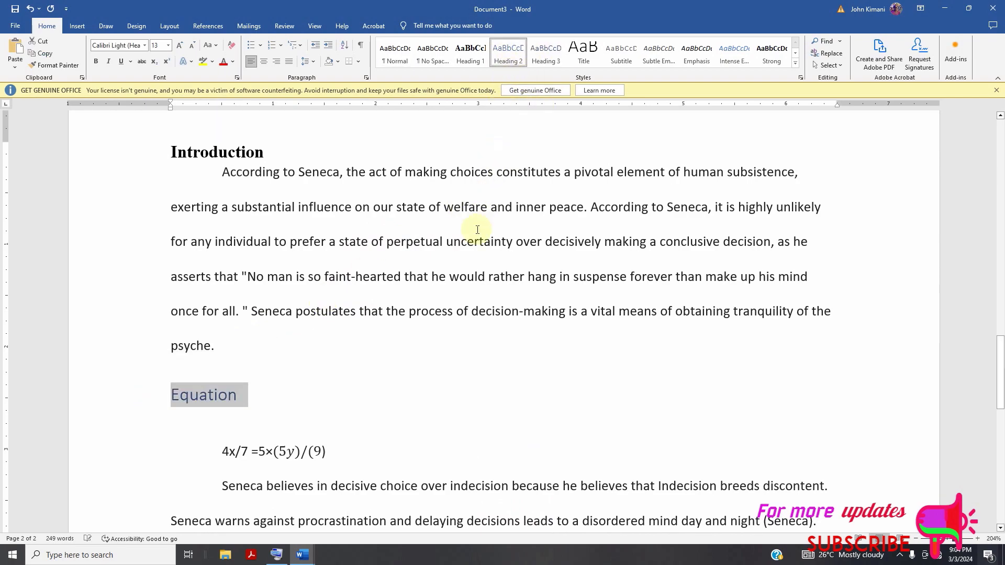
Add an unindented line "Body" below the equation and apply the Heading 1 style to it.
scroll(344, 327, "down", 5)
scroll(330, 314, "up", 2)
scroll(283, 207, "up", 4)
left_click(348, 259)
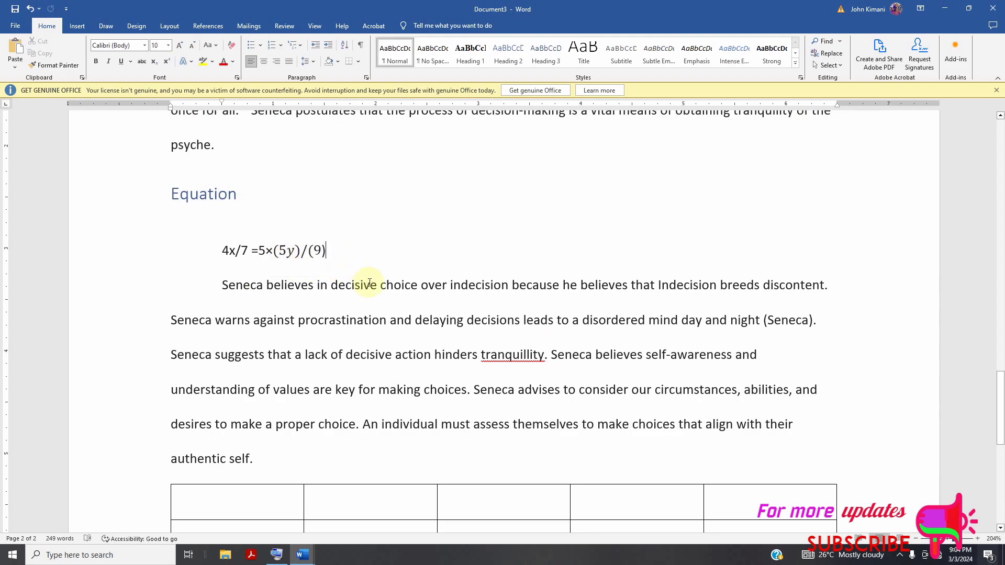
key("Return")
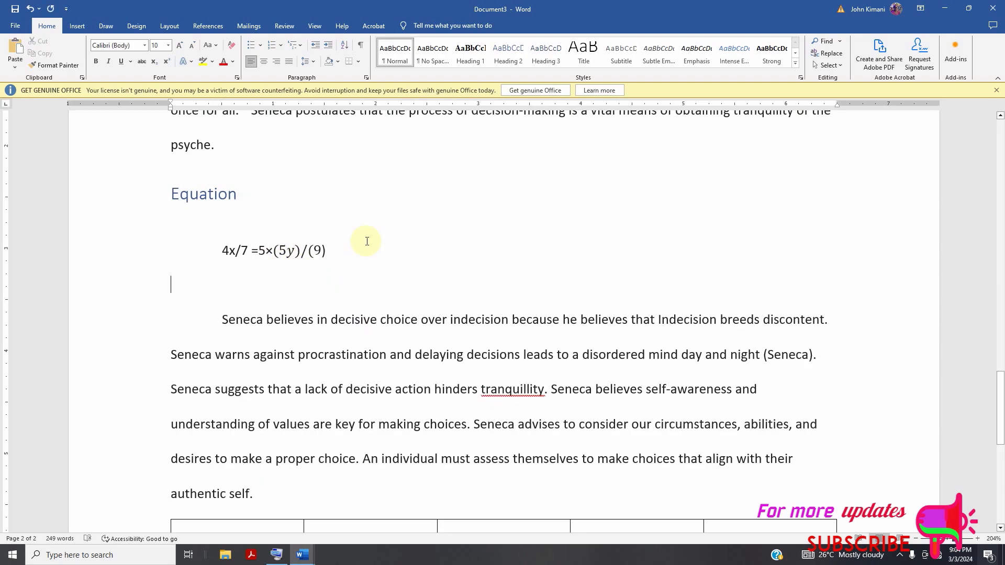
type("Body")
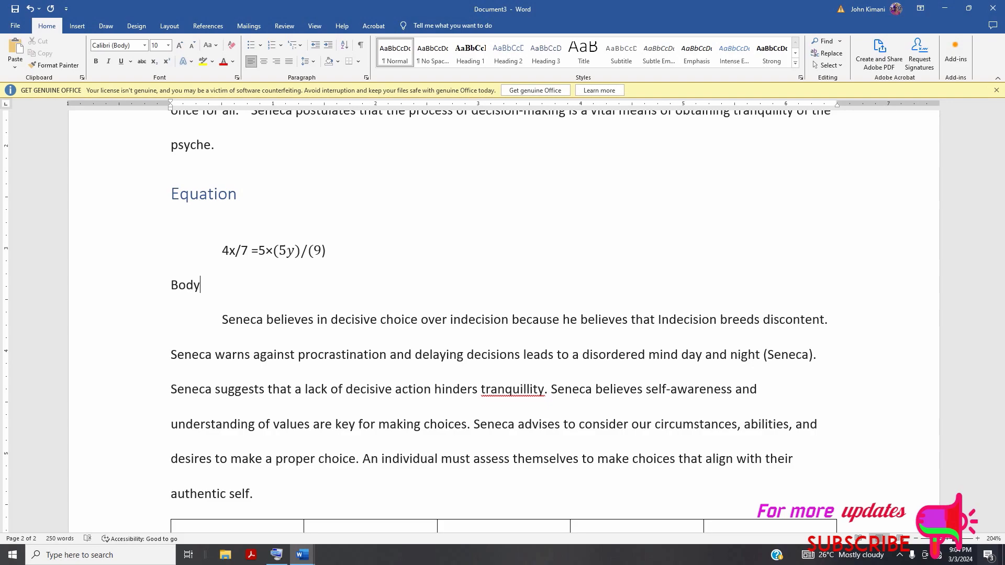
left_click(470, 53)
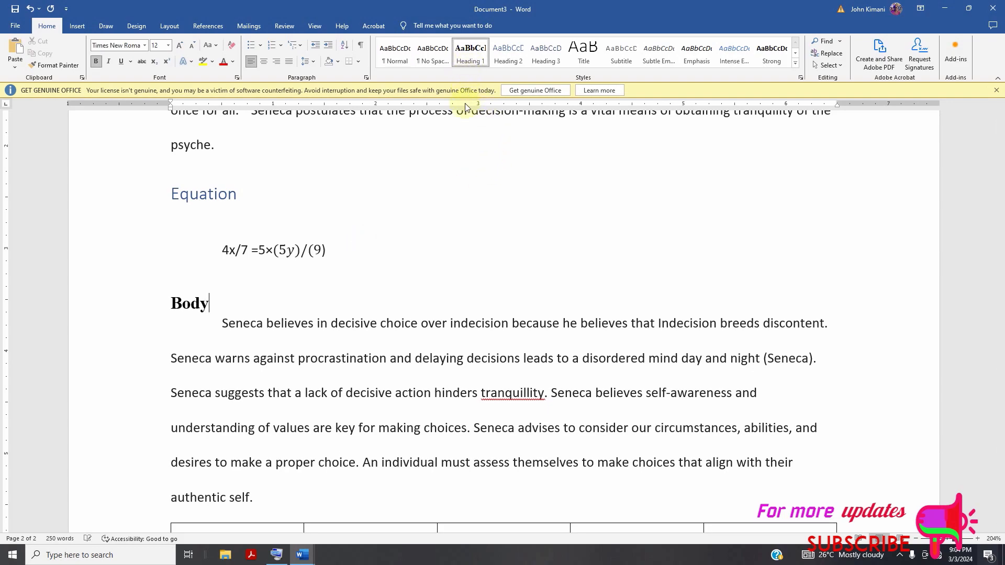
scroll(314, 335, "up", 5)
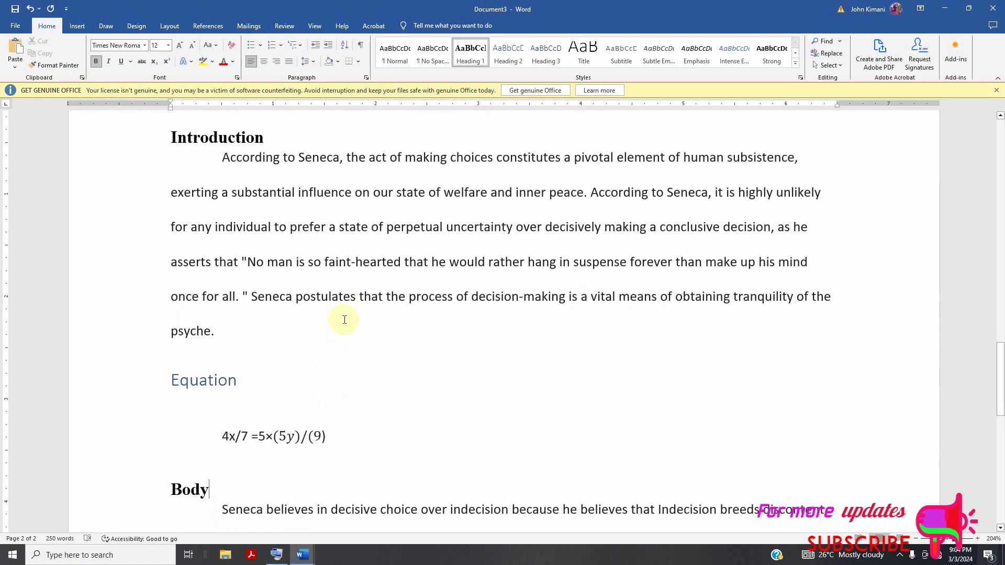
Add a line reading "Table" between the paragraph ending "authentic self." and the empty table.
scroll(344, 320, "down", 6)
scroll(341, 314, "down", 4)
left_click(292, 302)
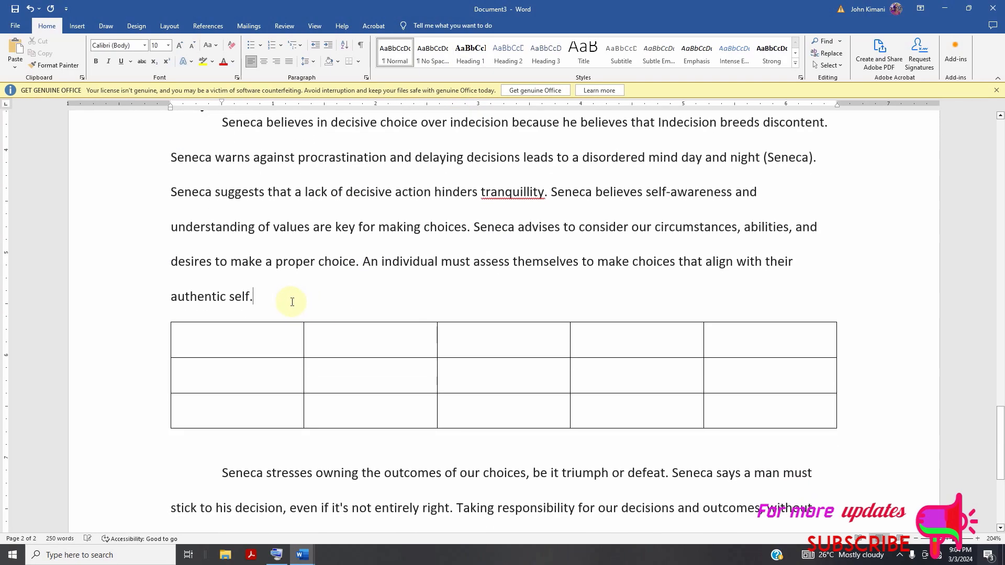
key("Return")
type("T")
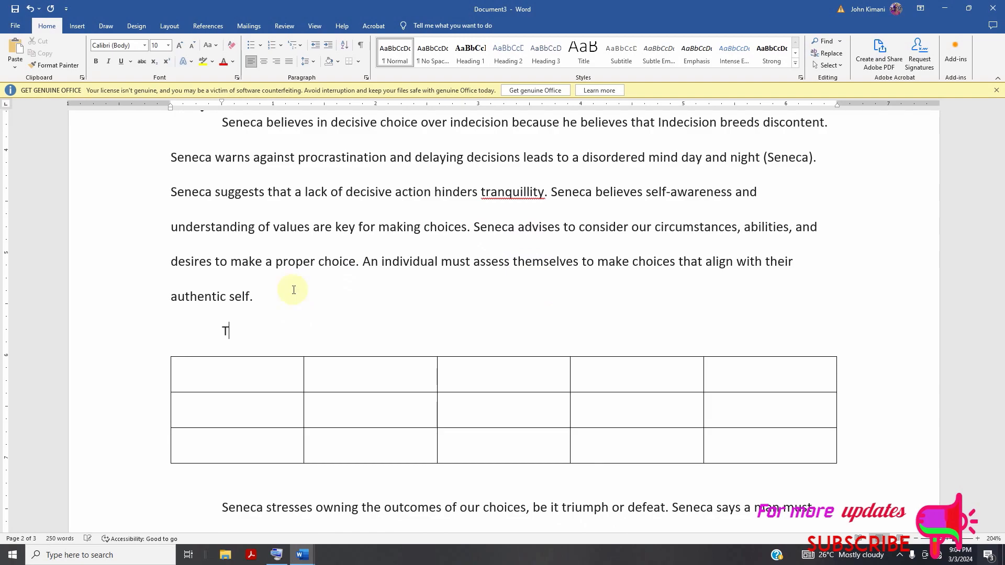
type("able")
left_click(511, 61)
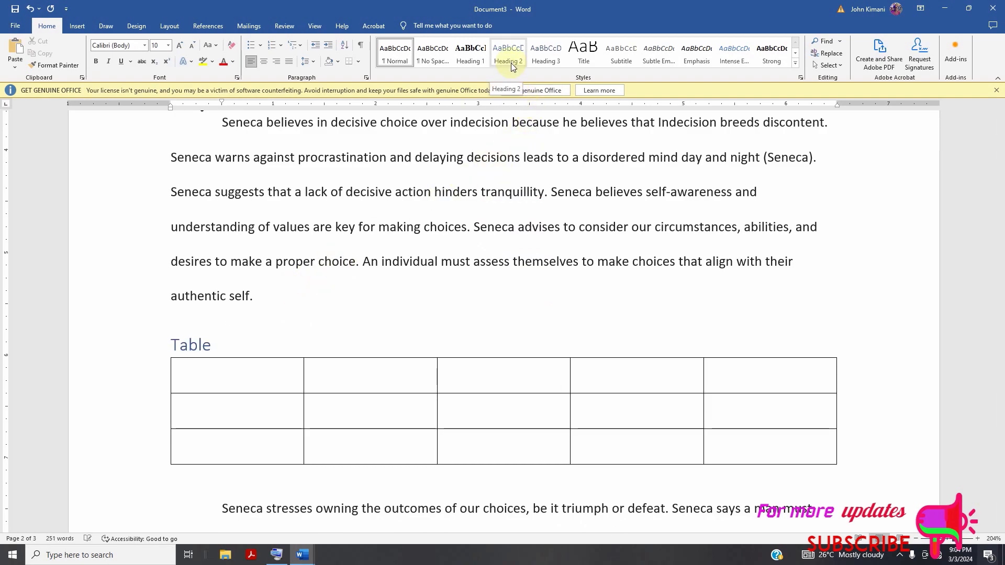
key("ctrl+z")
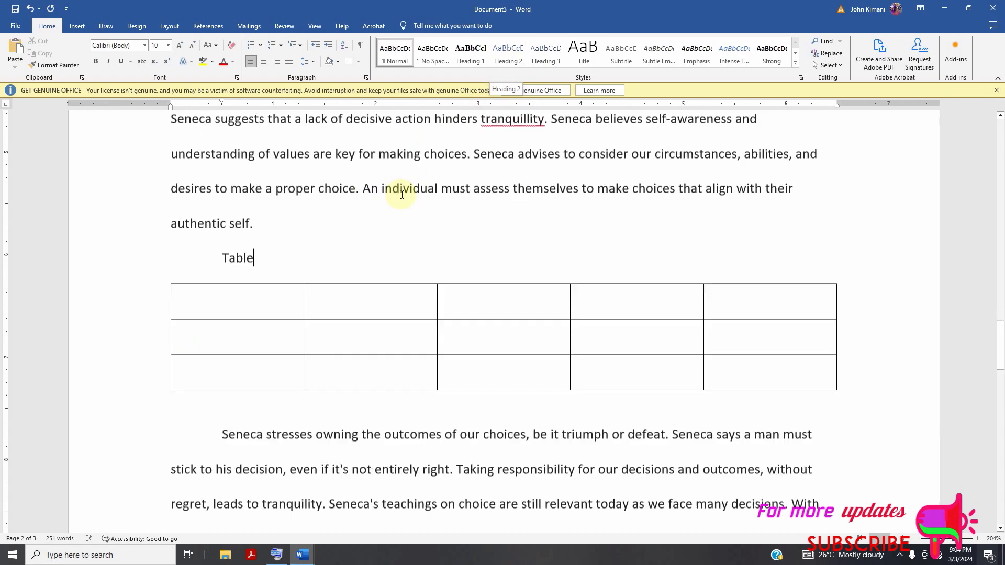
left_click(501, 65)
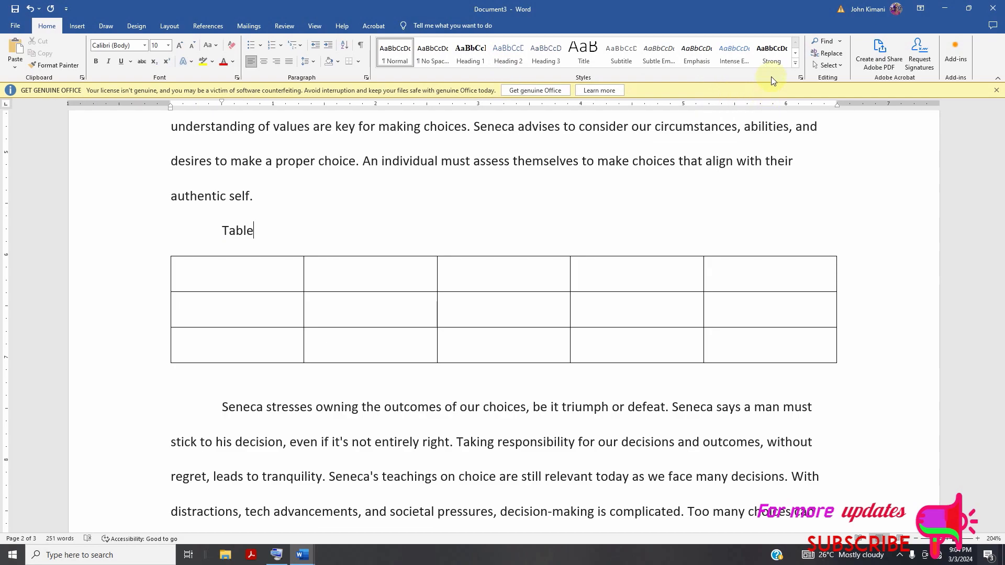
left_click(797, 55)
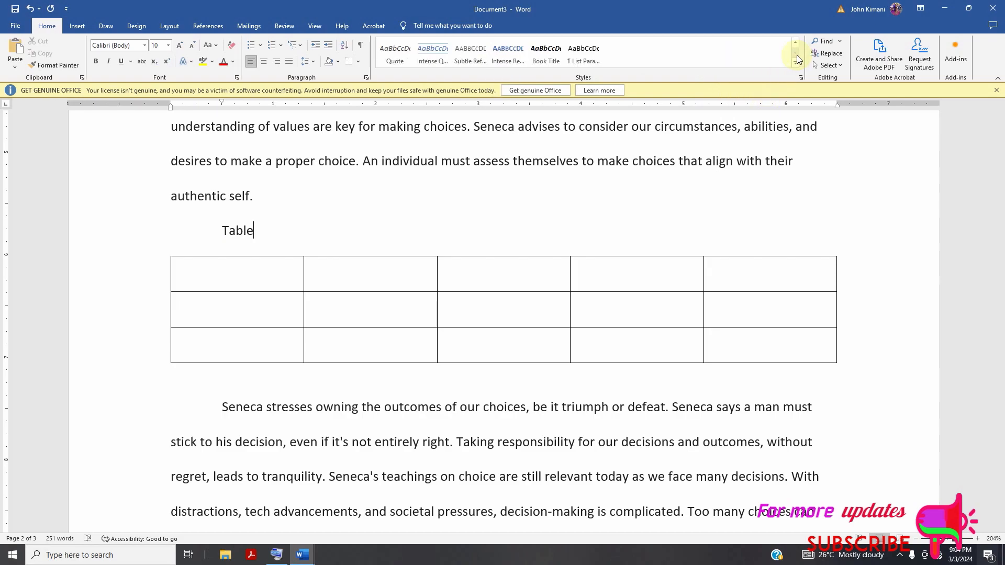
left_click(797, 65)
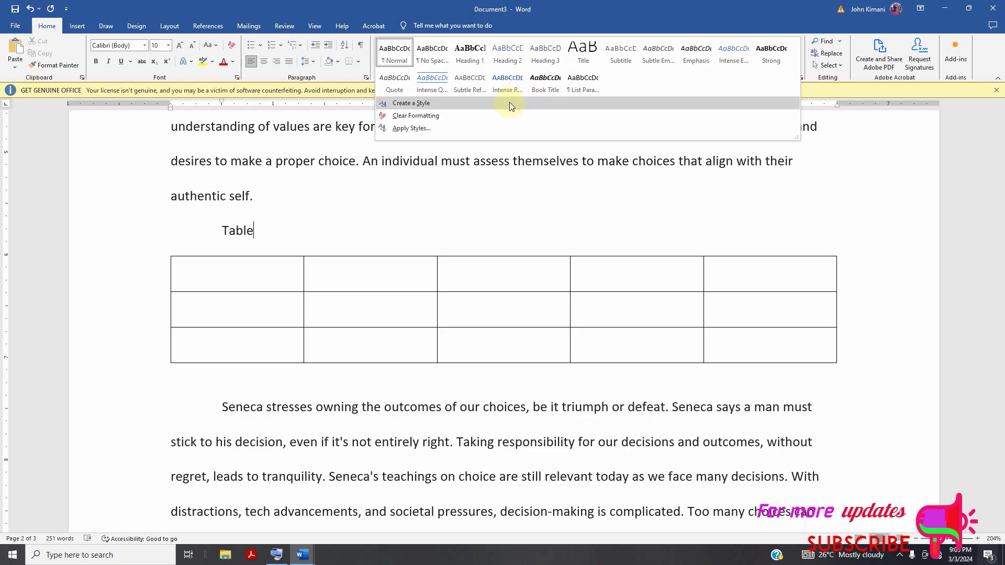
left_click(498, 210)
scroll(262, 314, "up", 4)
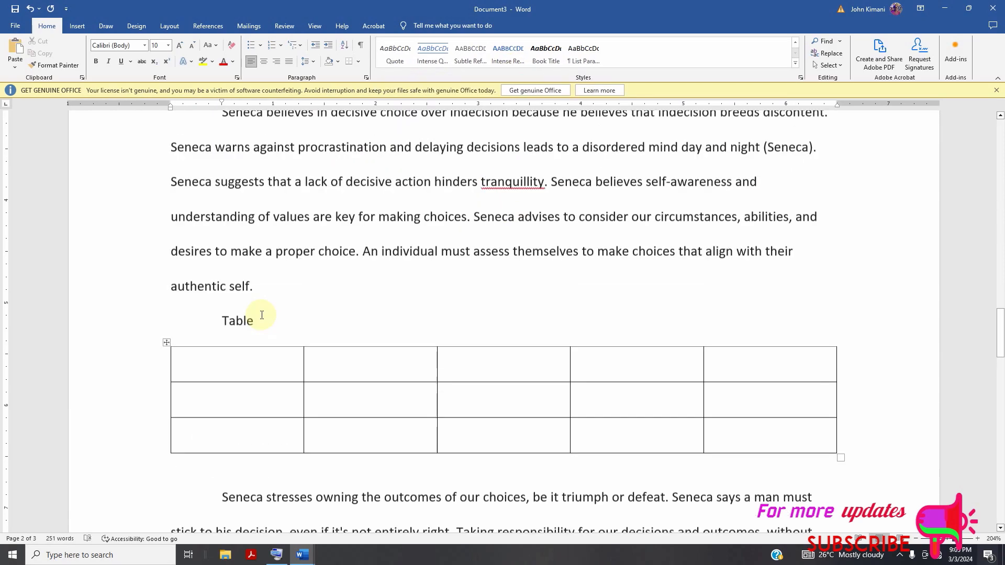
Apply the Heading 3 style to the "Table" line above the empty table.
left_click(224, 428)
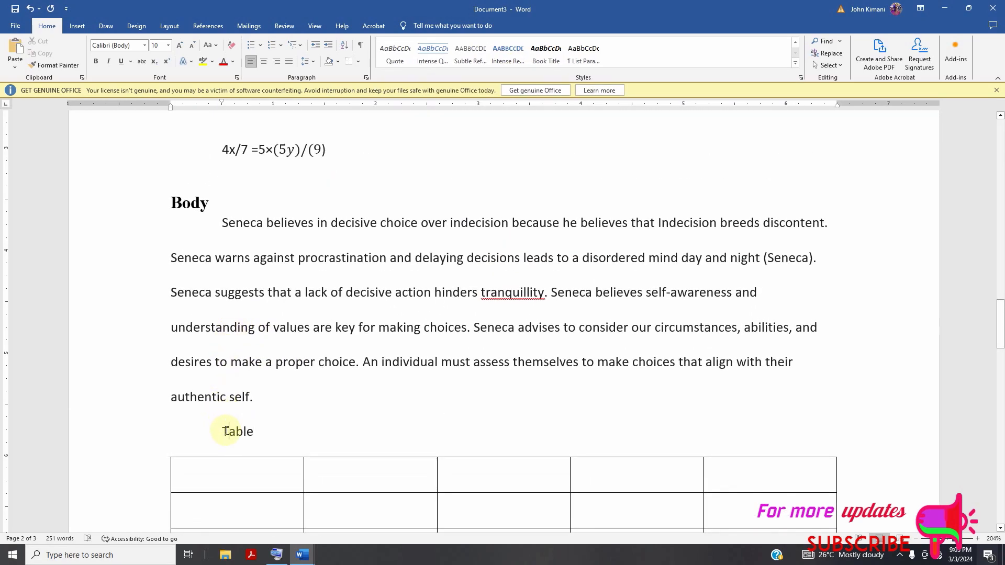
triple_click(226, 431)
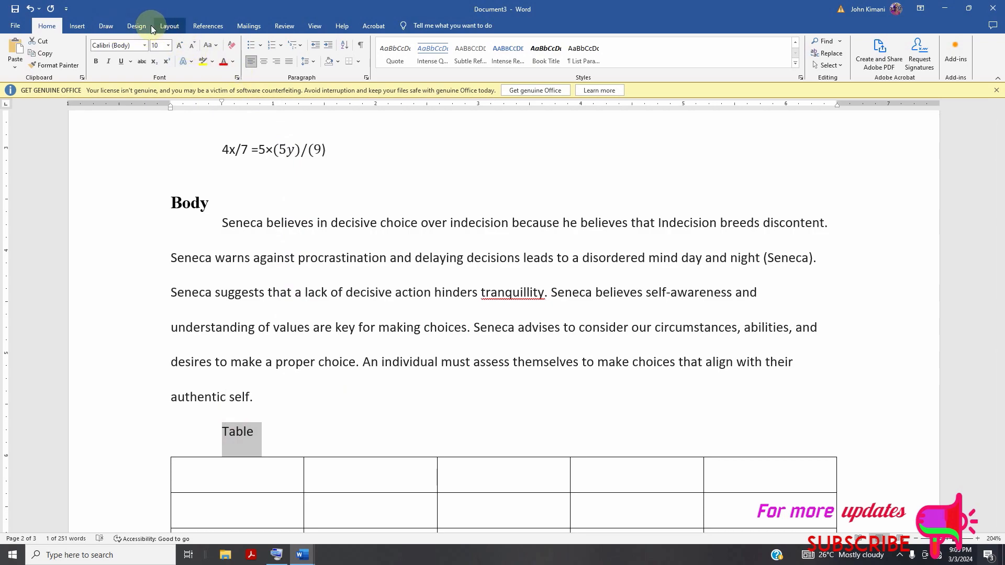
left_click(138, 26)
left_click(168, 25)
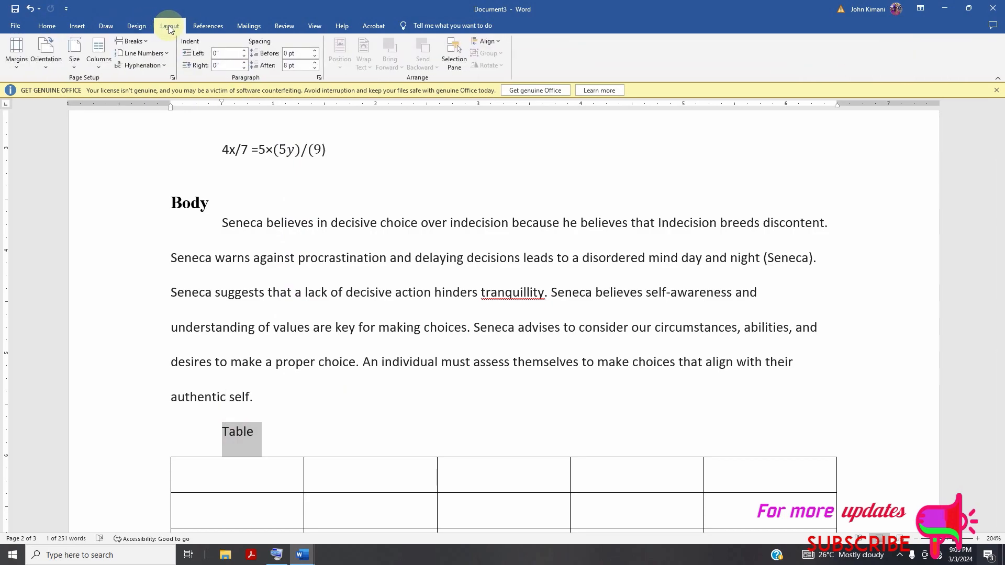
left_click(207, 27)
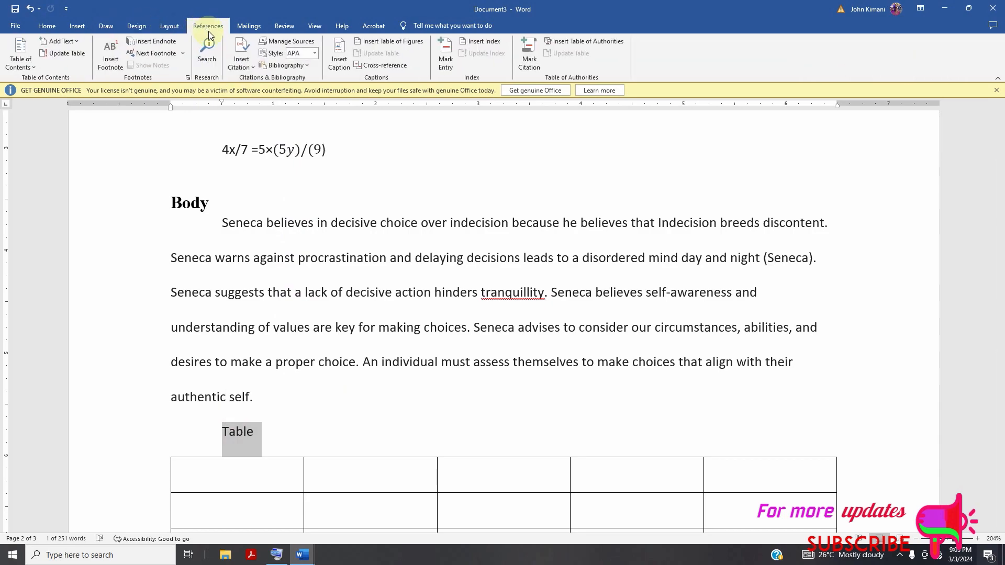
left_click(46, 25)
left_click(560, 62)
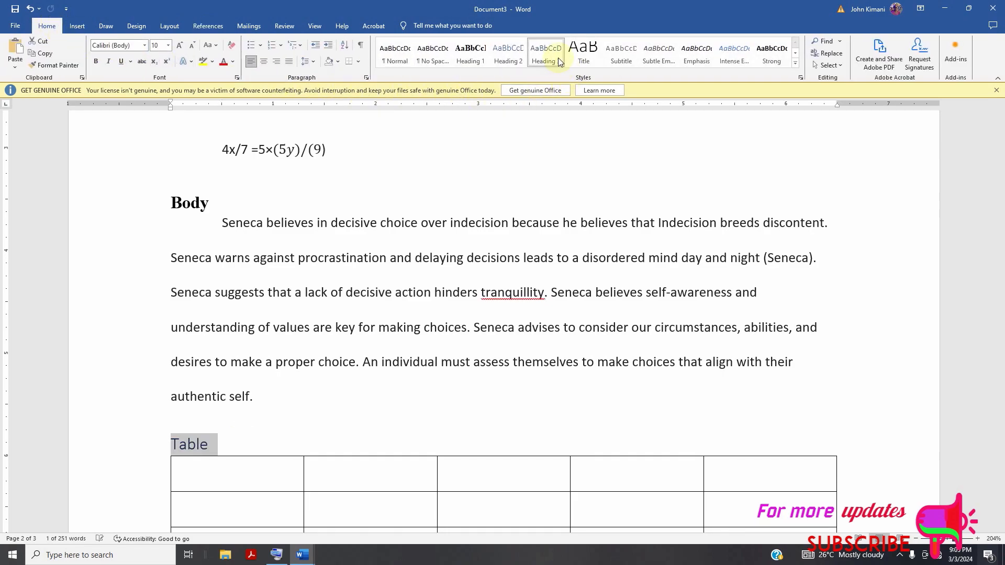
Add a "Conclusion" line between the table and the "Seneca stresses" paragraph, and apply the Heading 1 style to it.
scroll(424, 258, "down", 10)
scroll(428, 262, "up", 6)
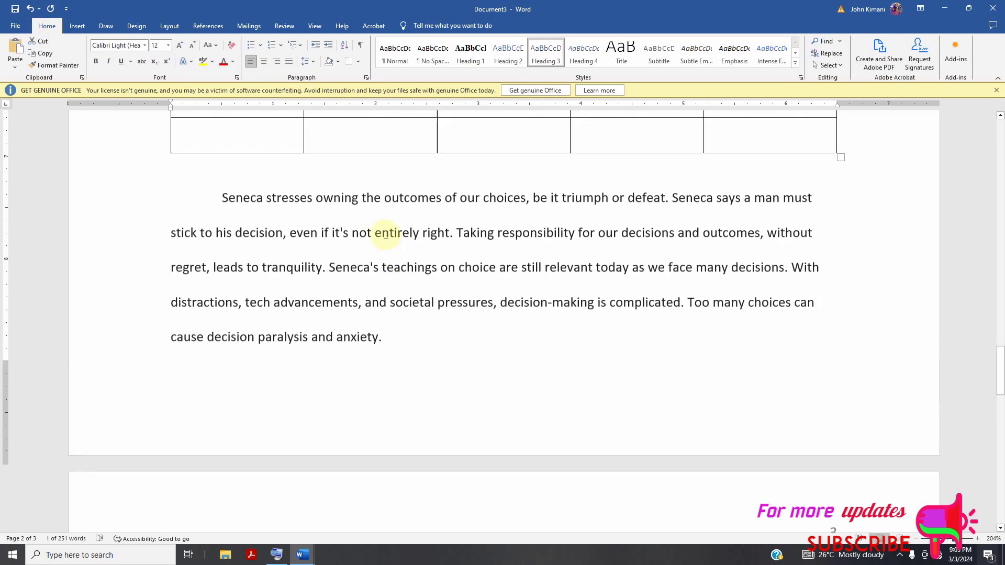
left_click(222, 256)
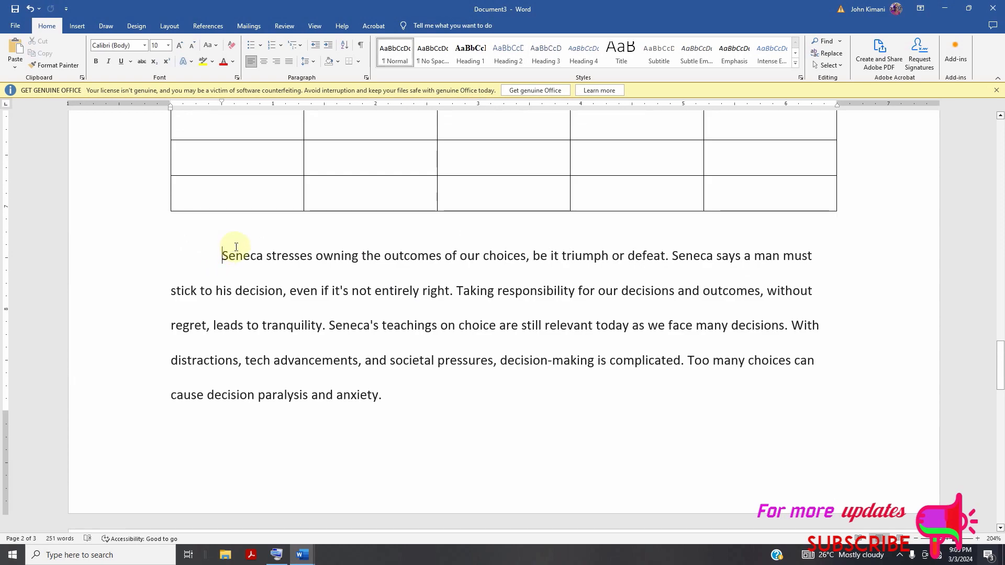
key("Return")
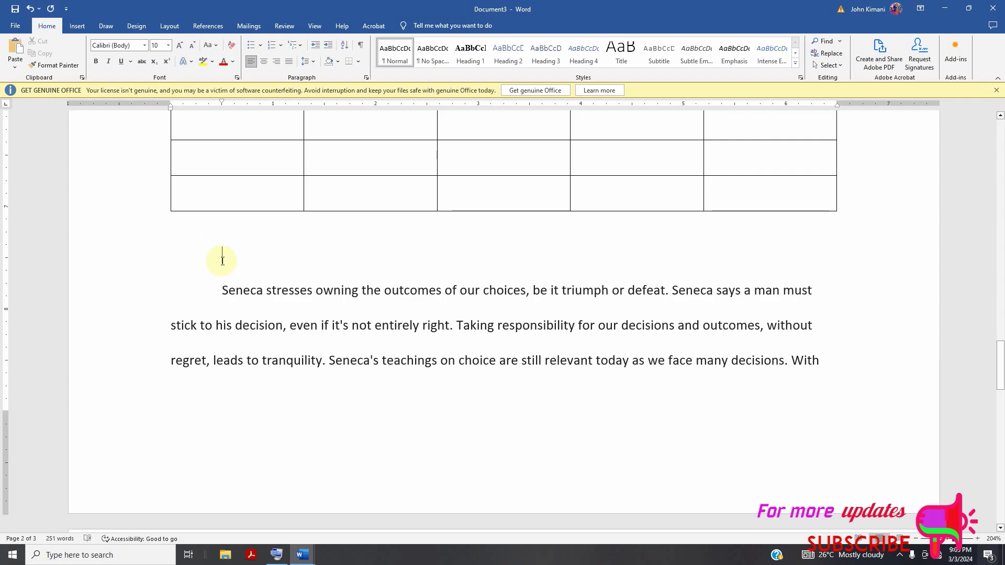
type("C")
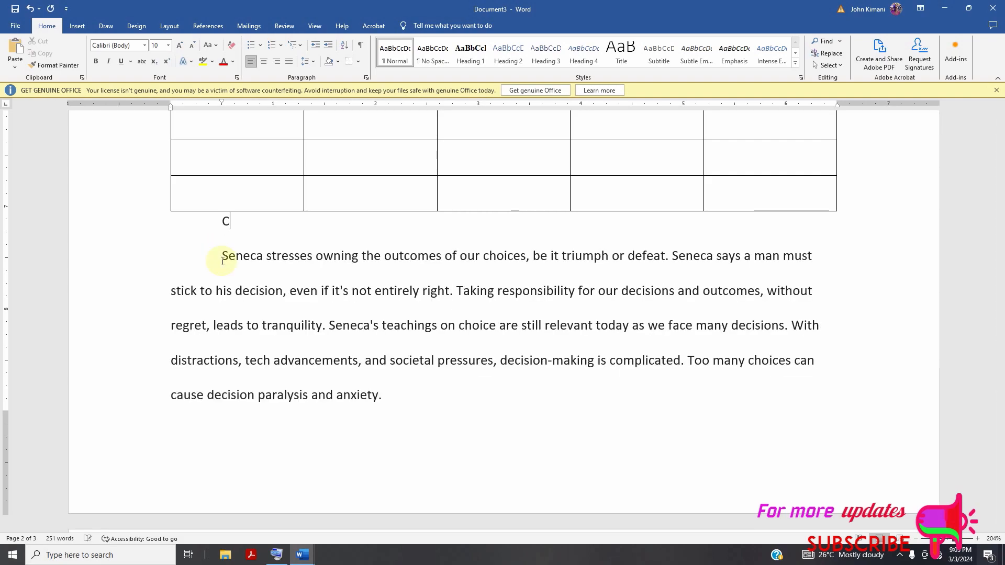
type("onclusion")
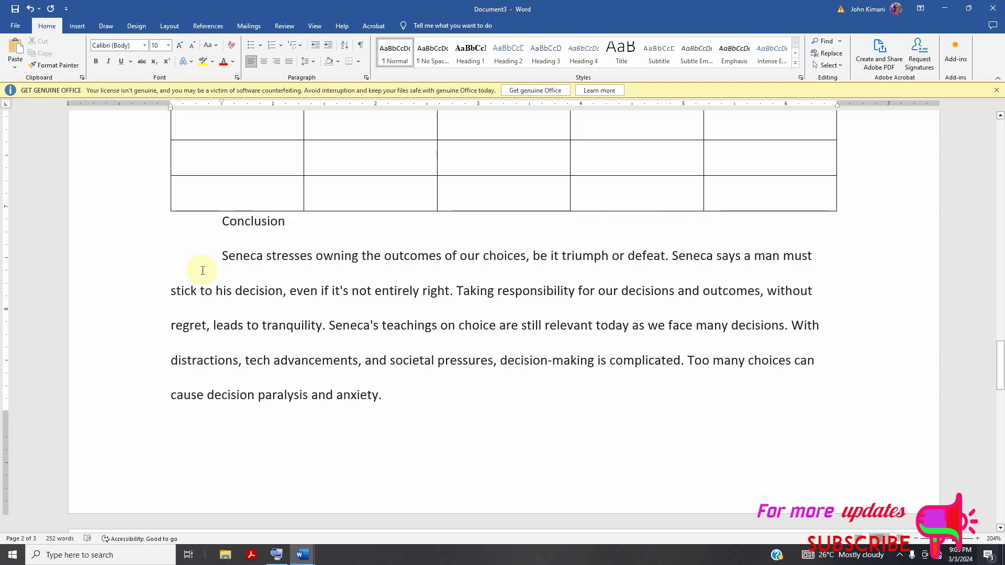
triple_click(250, 224)
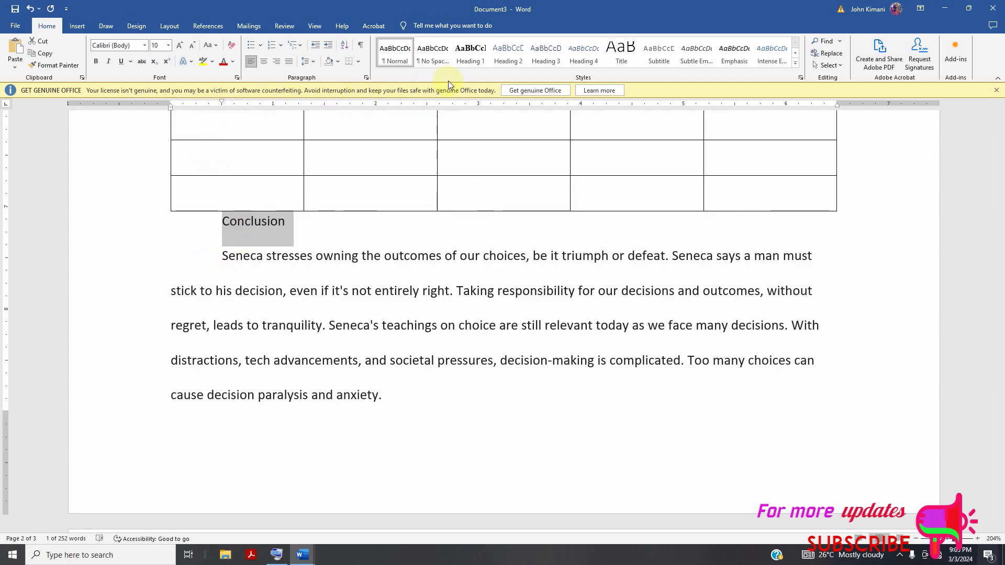
left_click(469, 53)
Go to the first page of the document and show the paragraph marks and other hidden formatting symbols.
scroll(322, 321, "up", 2)
scroll(322, 322, "up", 13)
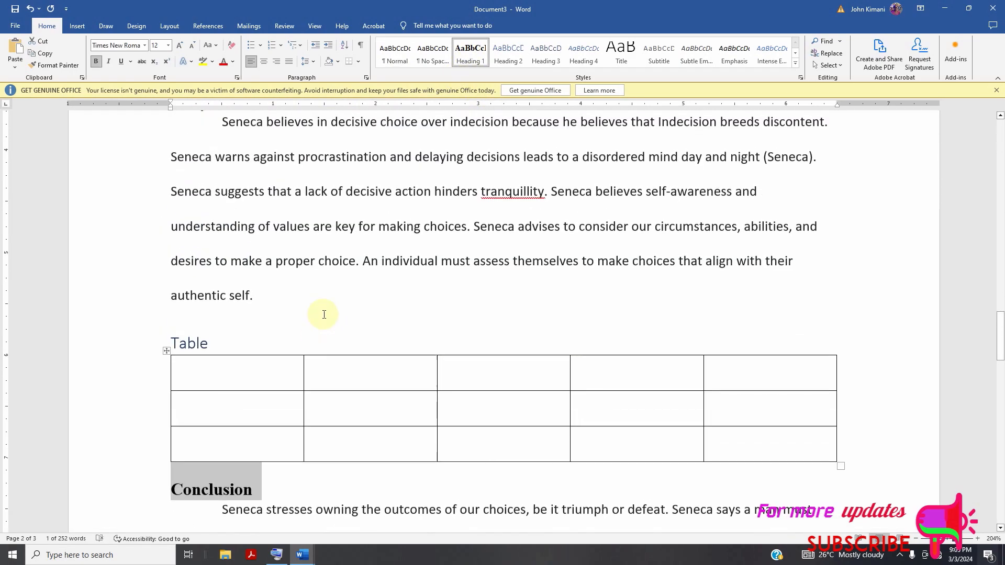
scroll(334, 321, "up", 15)
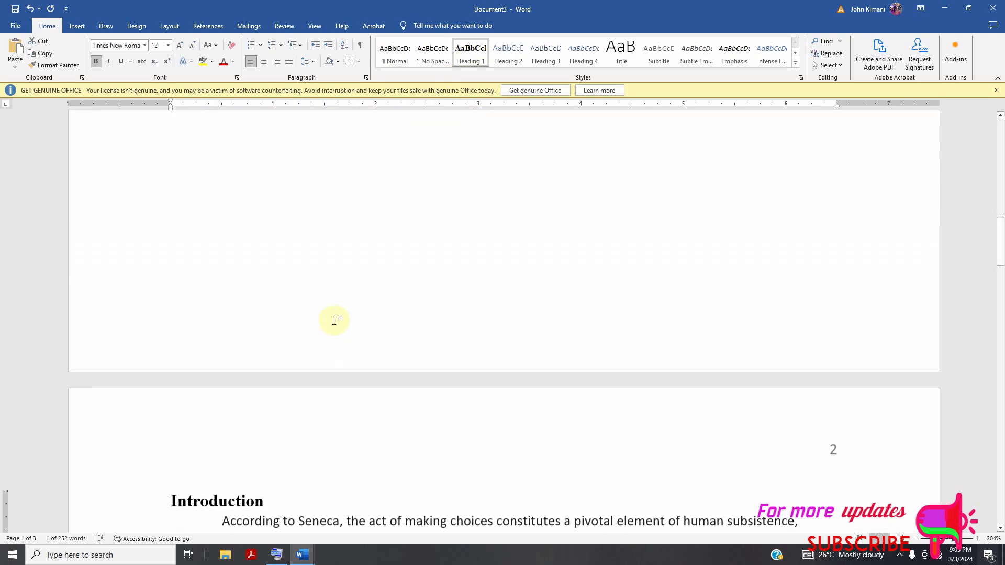
scroll(332, 346, "up", 1)
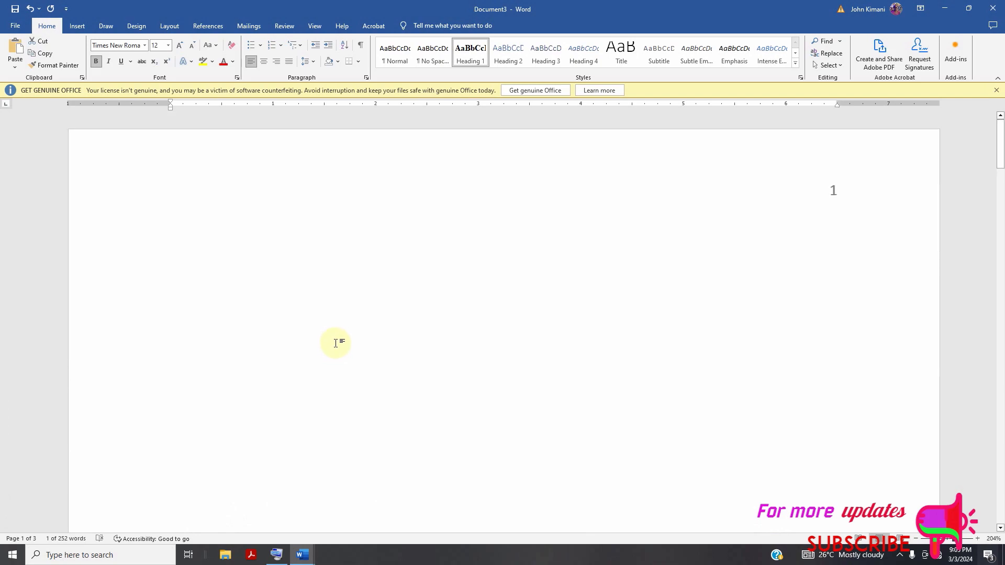
left_click(365, 267)
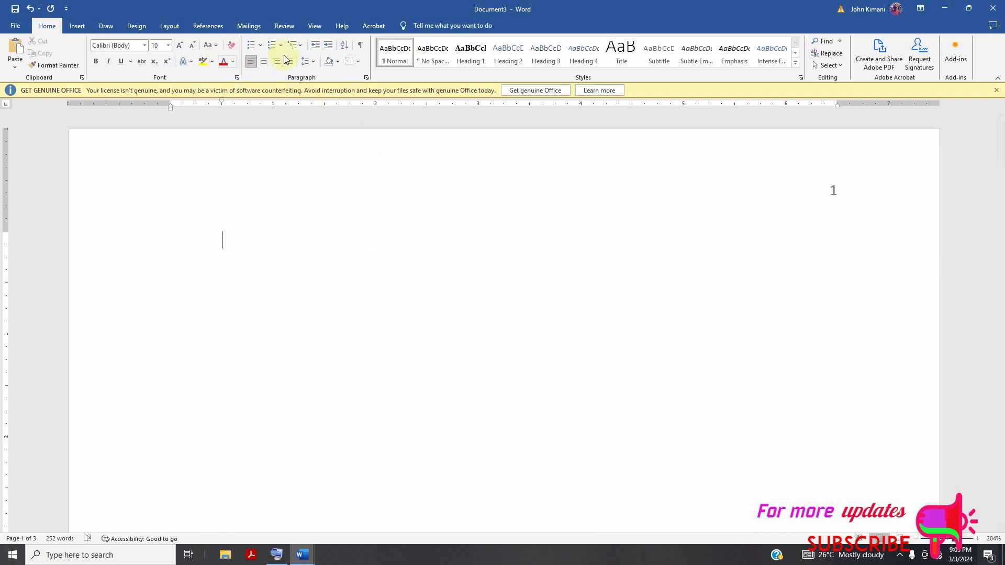
left_click(359, 50)
Insert a page break at the empty paragraph above the "Introduction" heading.
scroll(401, 262, "down", 1)
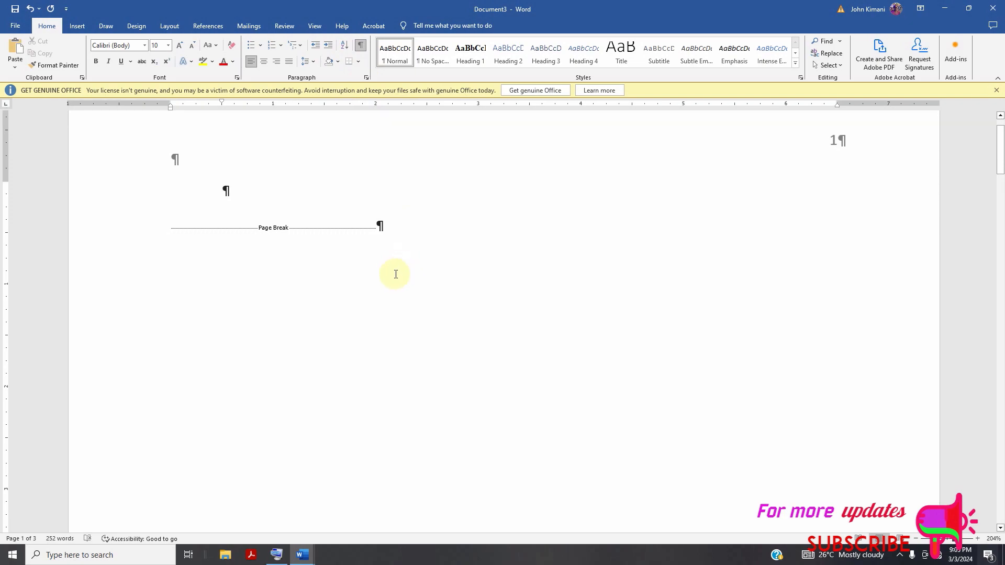
left_click(381, 239)
key("Down")
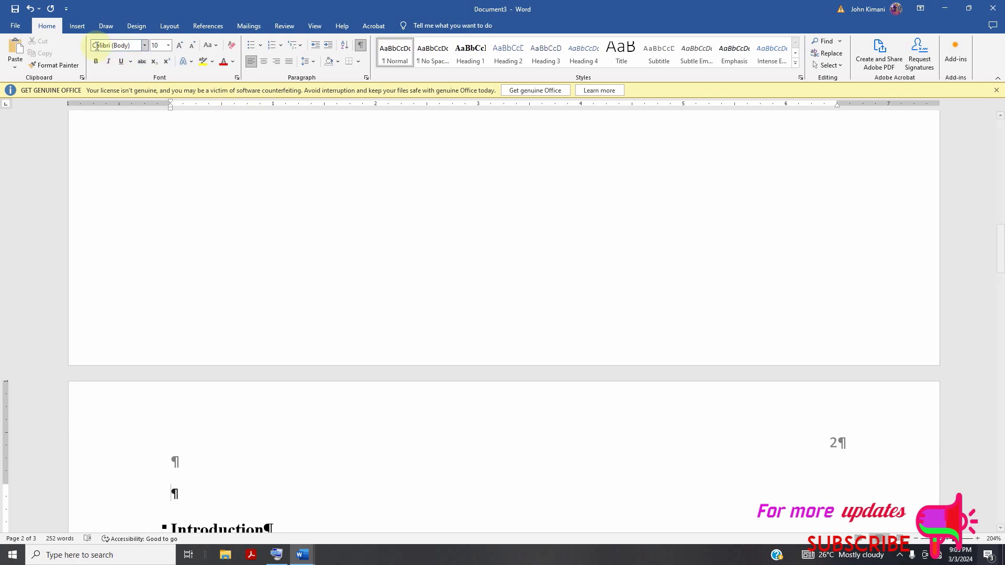
left_click(74, 25)
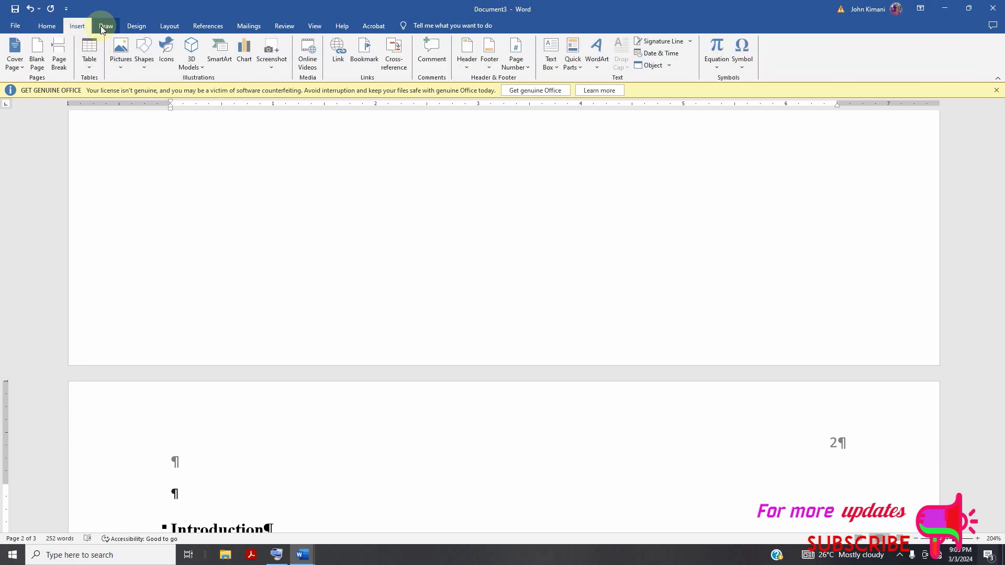
left_click(49, 27)
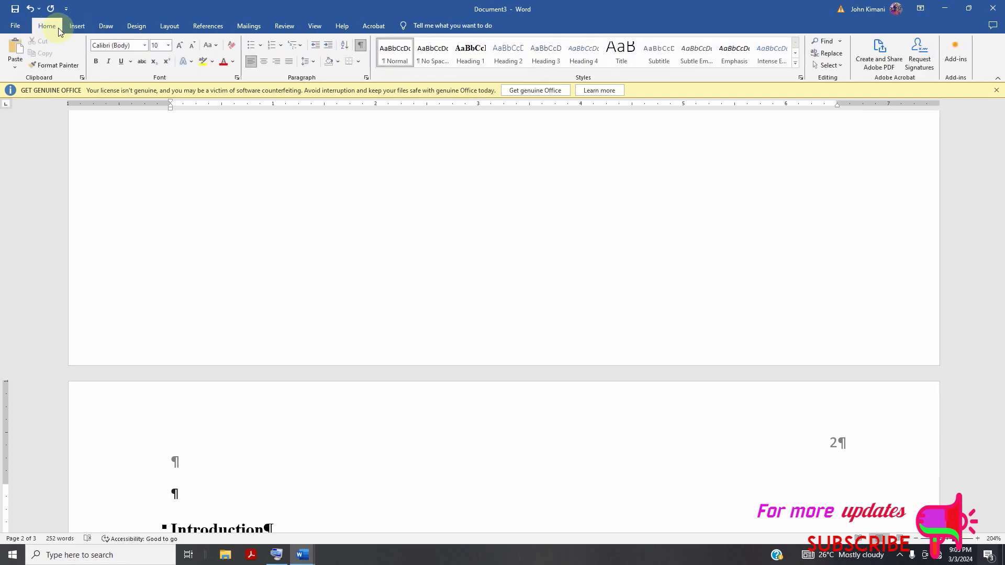
left_click(107, 27)
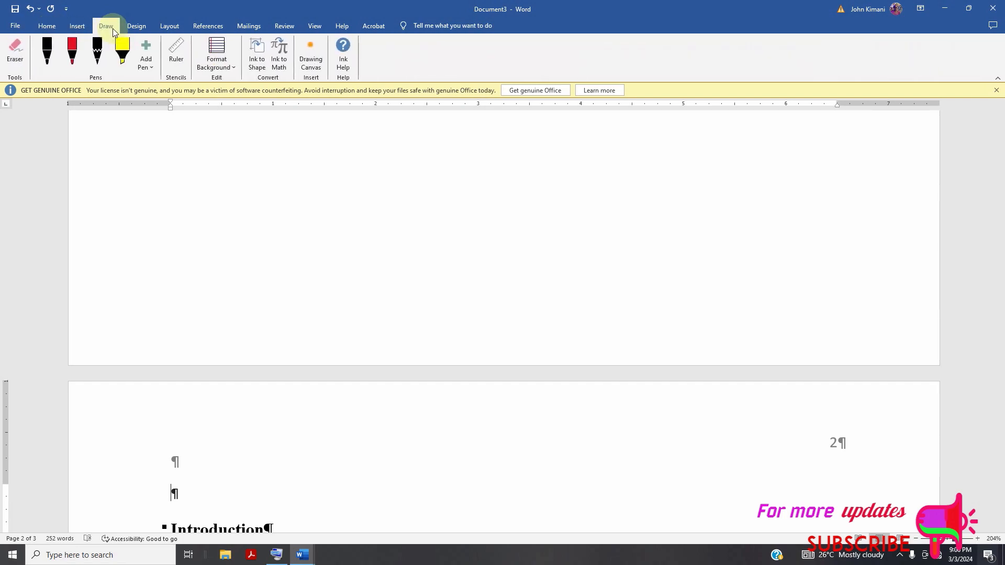
left_click(136, 26)
left_click(169, 27)
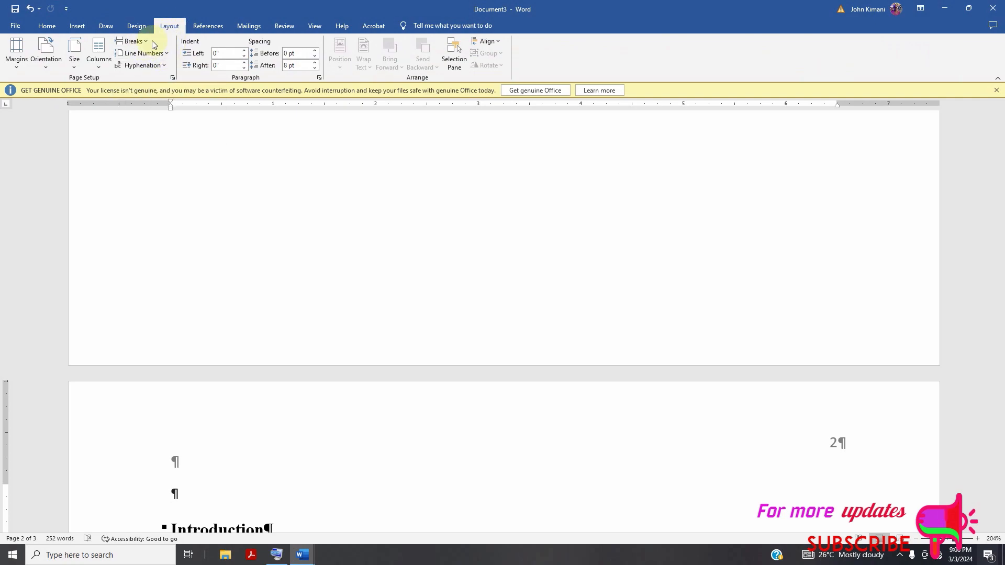
left_click(146, 46)
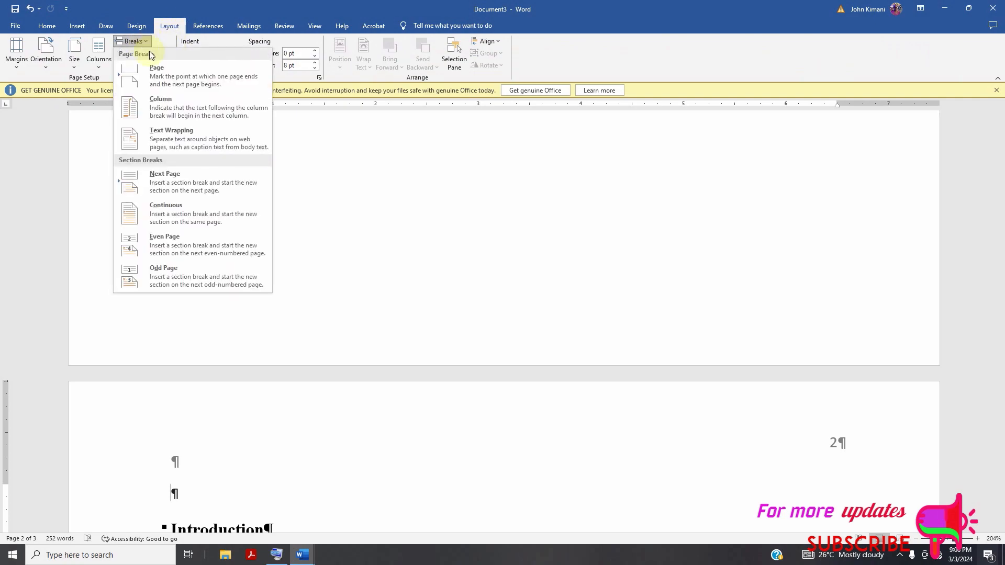
left_click(173, 76)
scroll(281, 223, "down", 5)
scroll(294, 210, "up", 3)
Insert the built-in Automatic Table 2 table of contents before the page break on page 2.
left_click(186, 337)
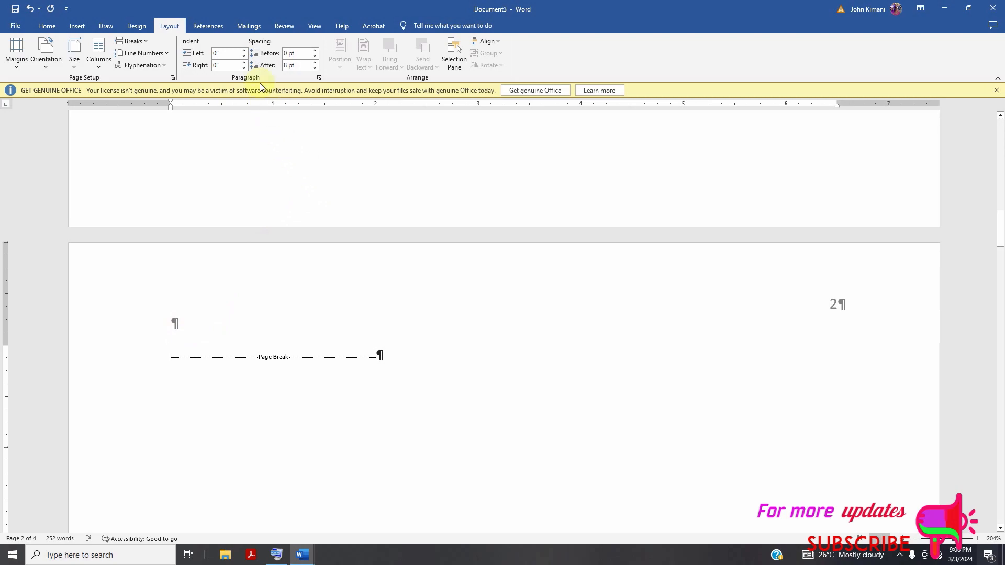
left_click(208, 26)
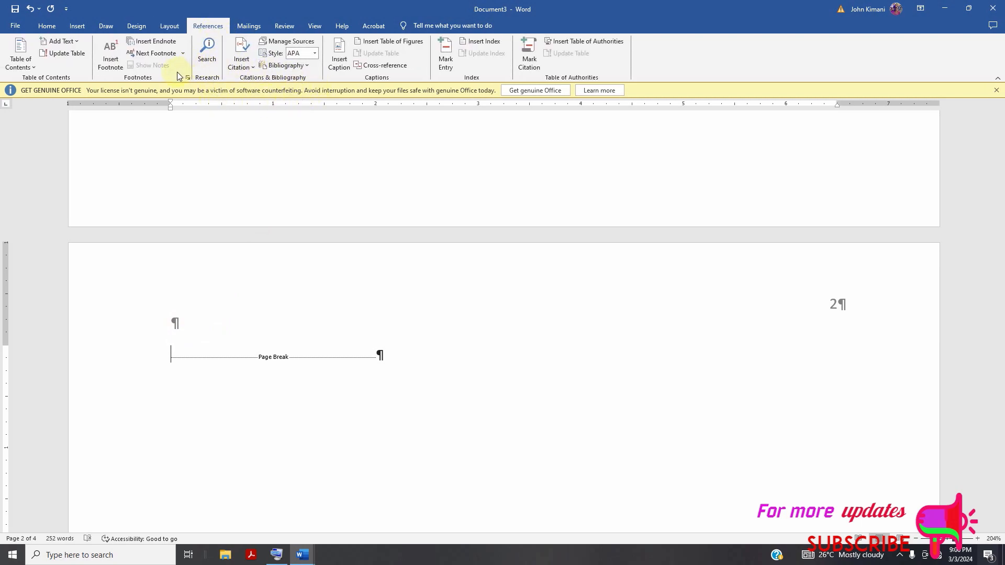
left_click(19, 50)
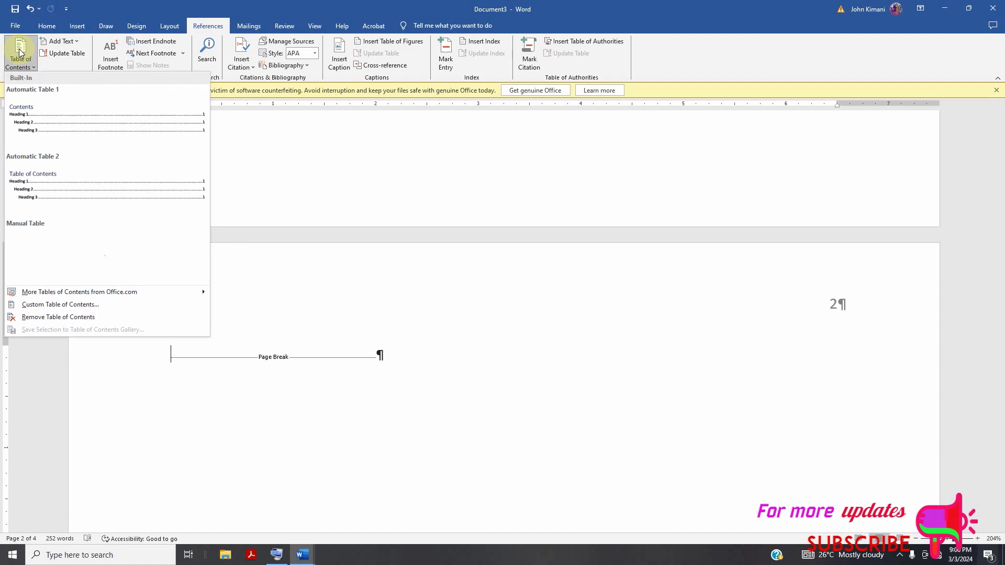
left_click(60, 181)
scroll(320, 267, "up", 7)
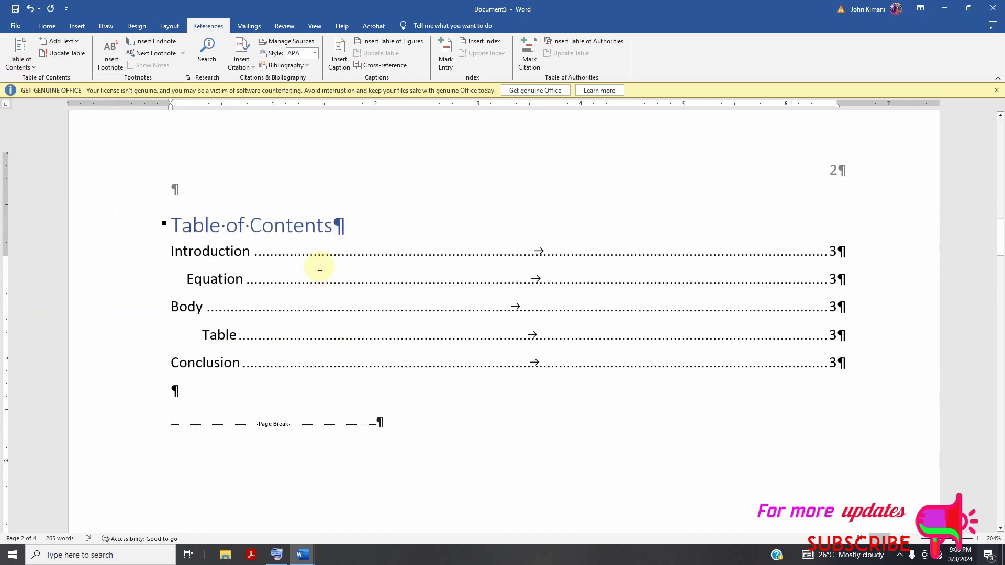
scroll(327, 267, "down", 1)
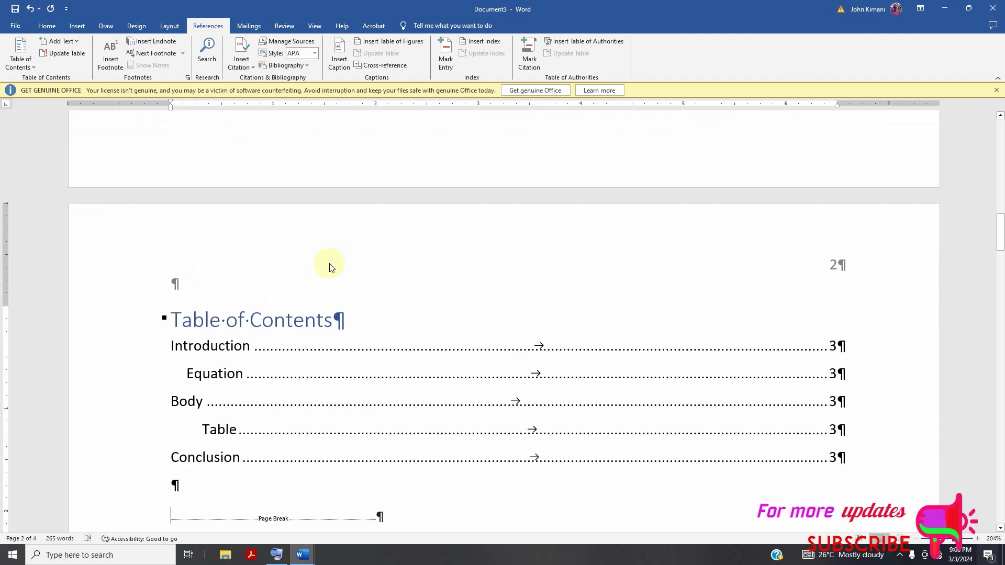
Look through the document from the table of contents to the last page and back, and examine the available reviewing and view options.
scroll(330, 267, "down", 20)
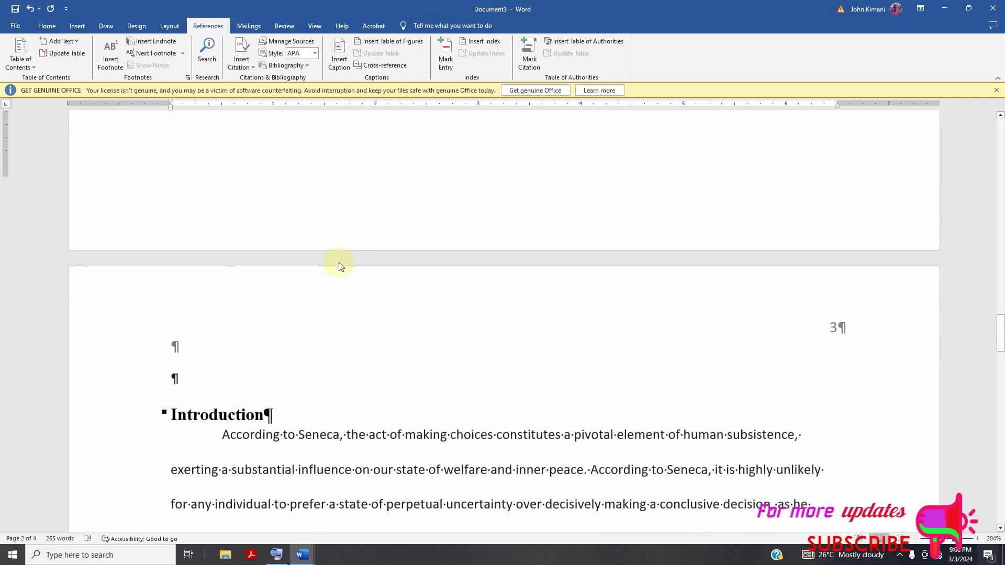
scroll(340, 264, "down", 20)
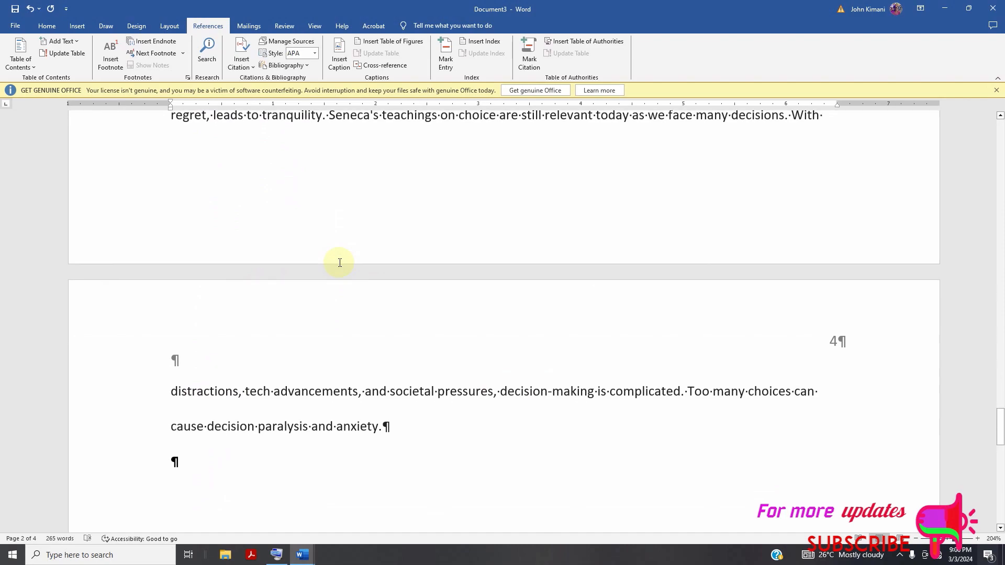
scroll(340, 263, "up", 20)
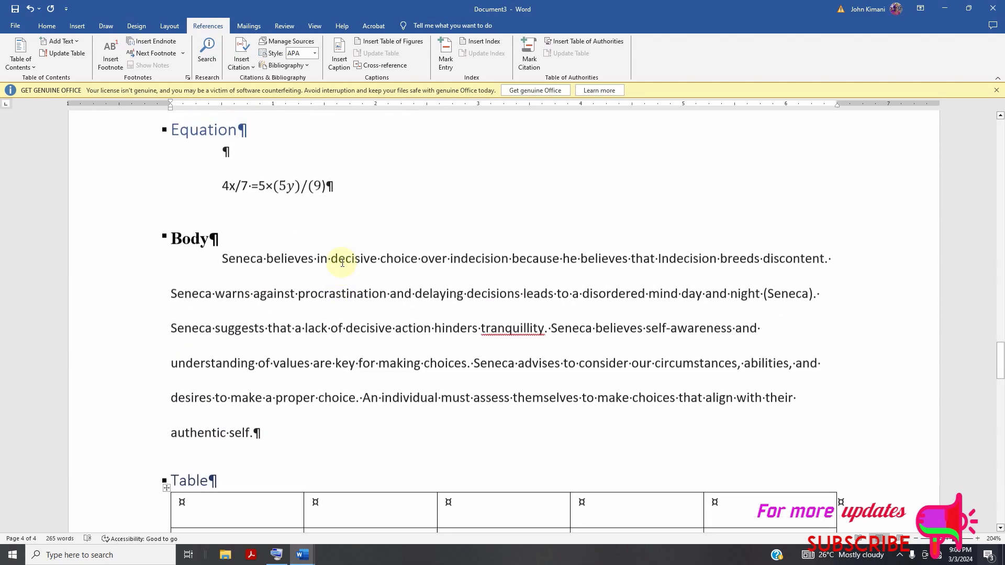
scroll(342, 262, "up", 15)
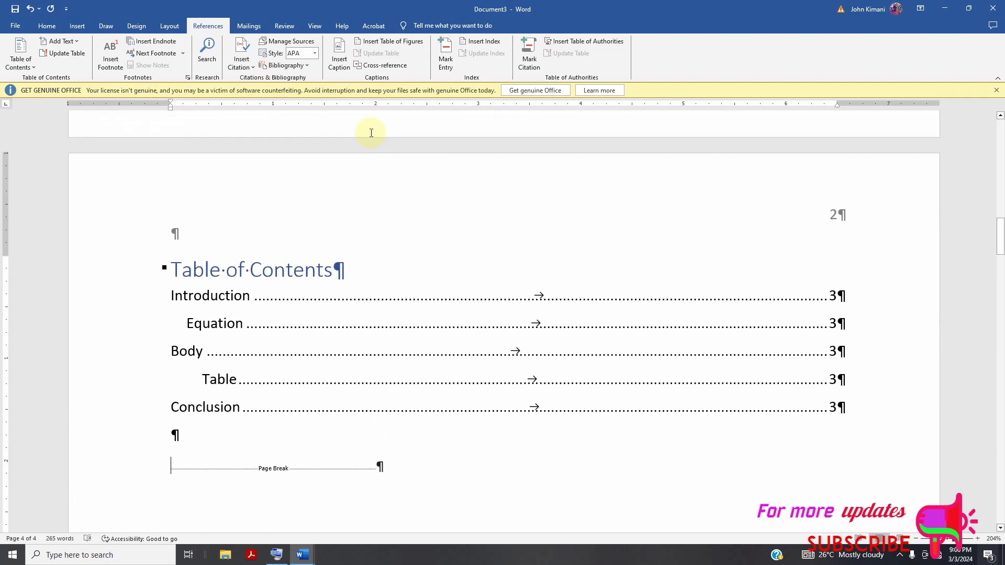
left_click(286, 28)
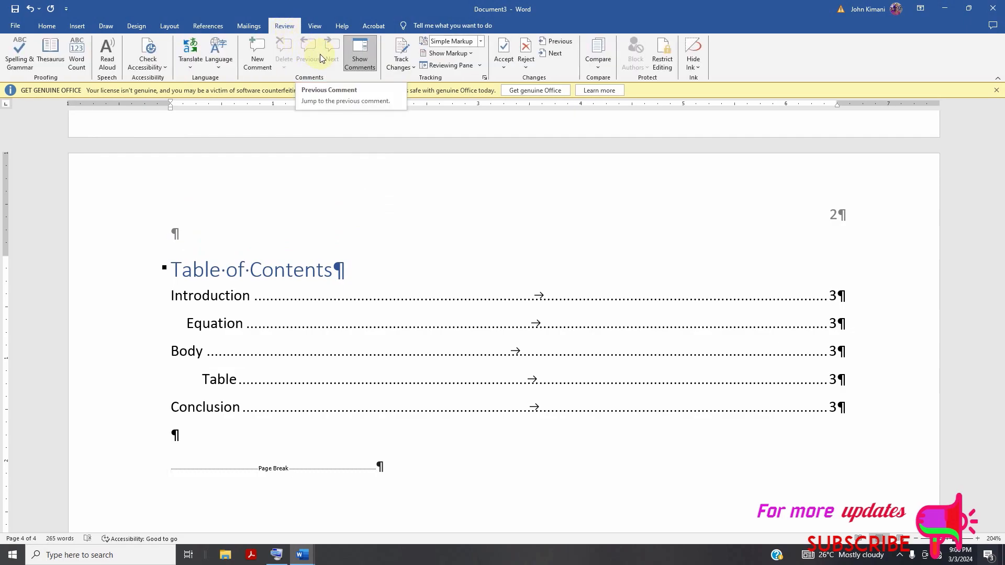
left_click(321, 26)
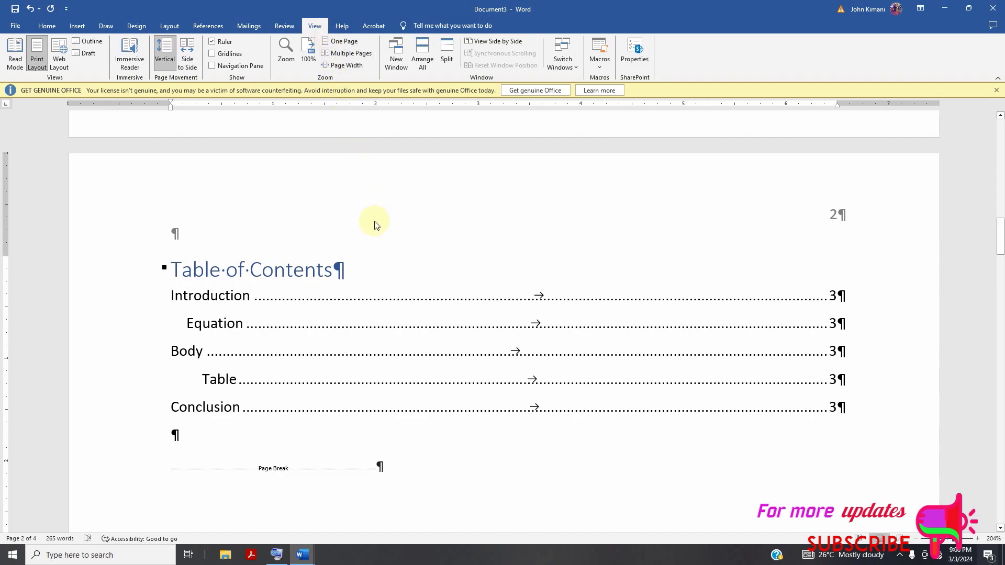
scroll(409, 265, "up", 8)
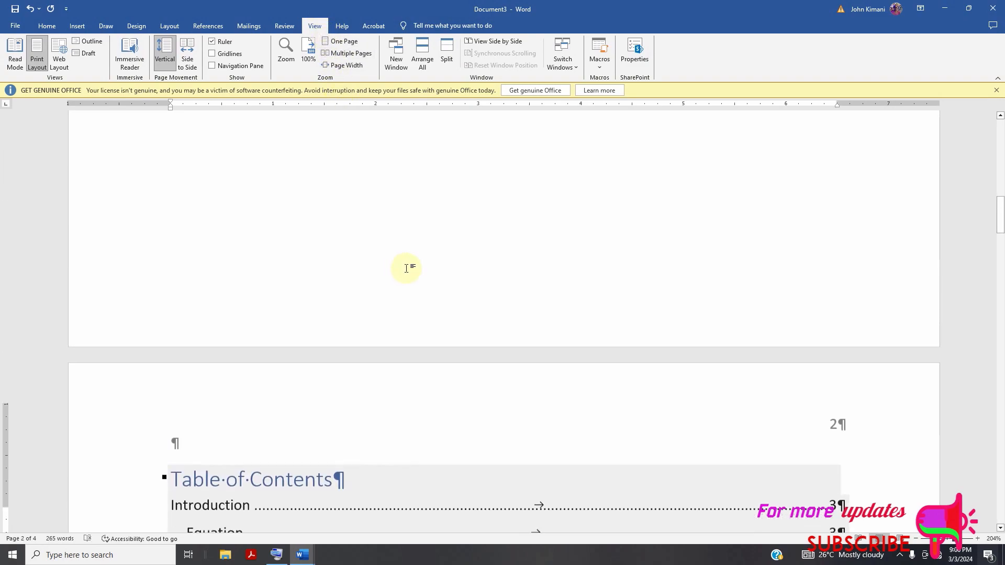
scroll(412, 246, "up", 2)
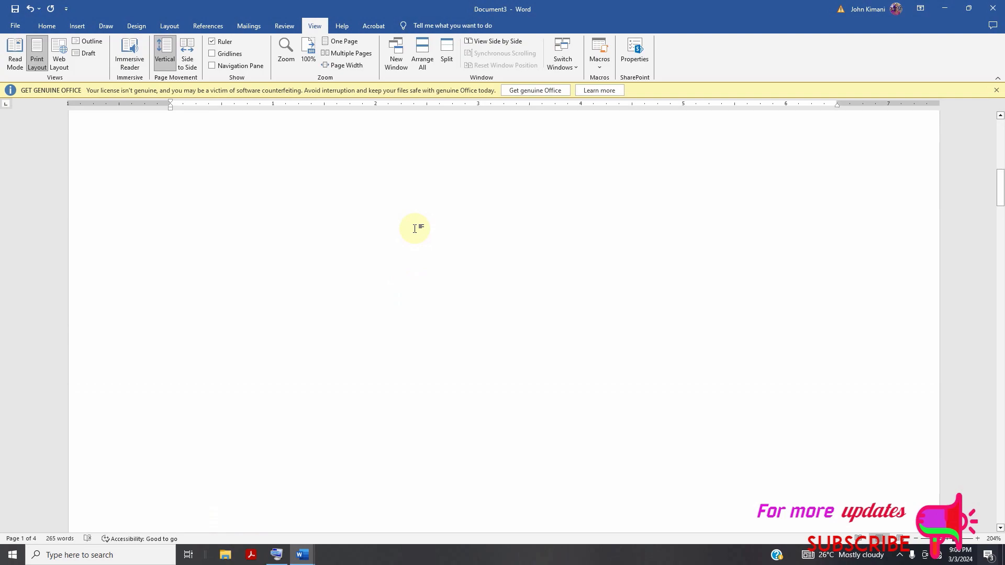
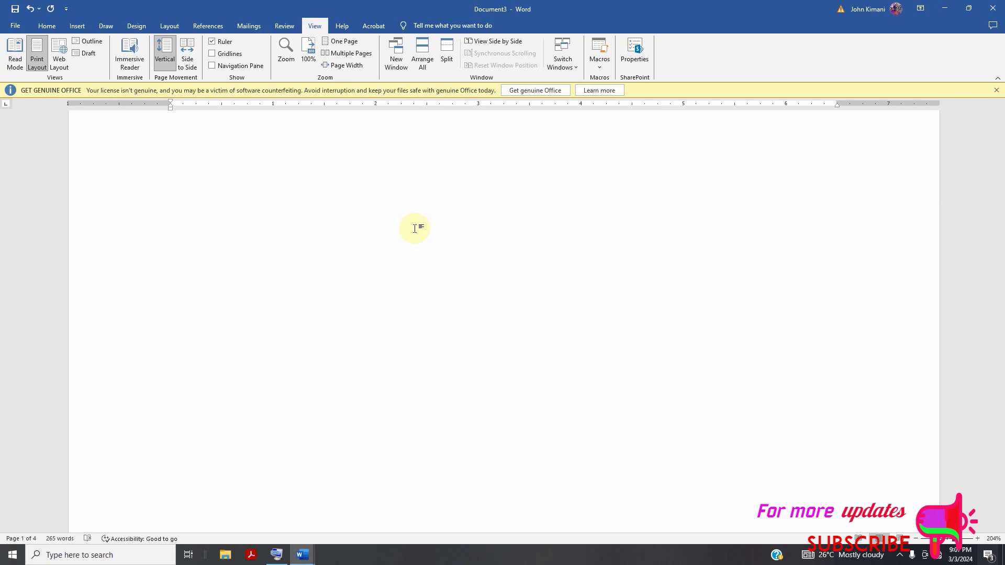
Look through the document from the table of contents to the table above the "Conclusion" heading.
scroll(376, 261, "down", 5)
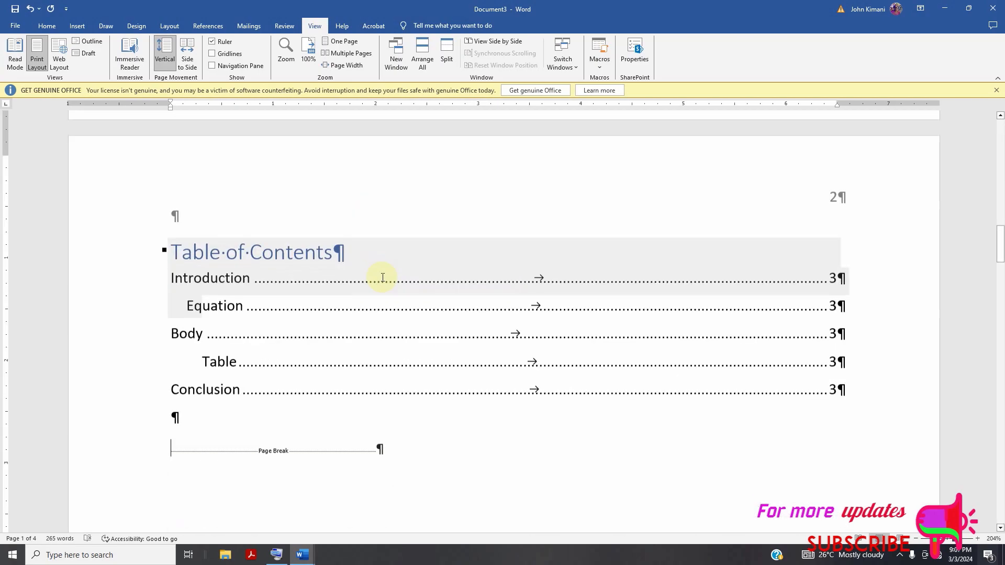
scroll(383, 278, "down", 15)
scroll(387, 297, "down", 15)
scroll(438, 301, "up", 20)
scroll(452, 307, "up", 15)
scroll(457, 306, "up", 15)
scroll(456, 305, "down", 15)
scroll(449, 292, "down", 15)
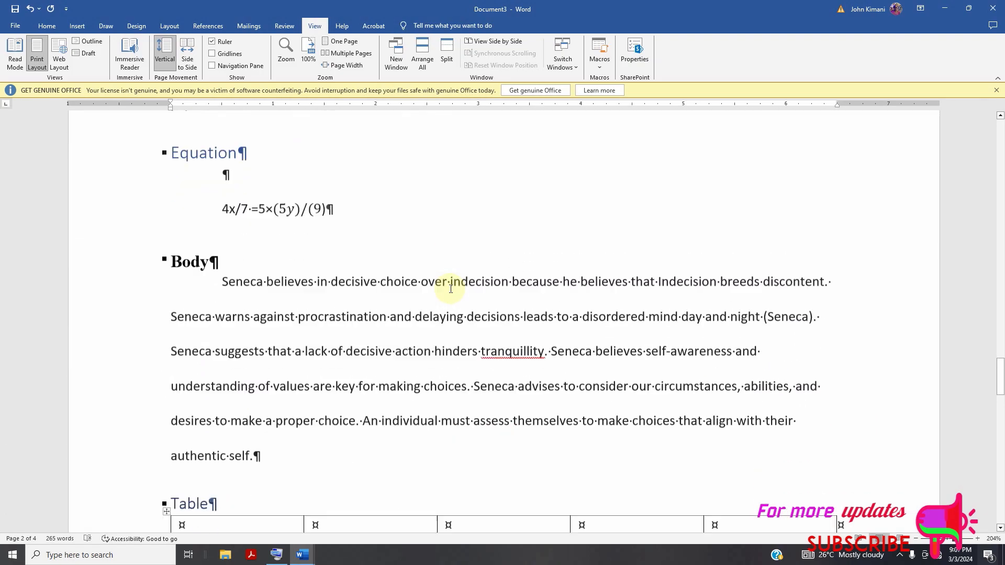
scroll(451, 289, "down", 3)
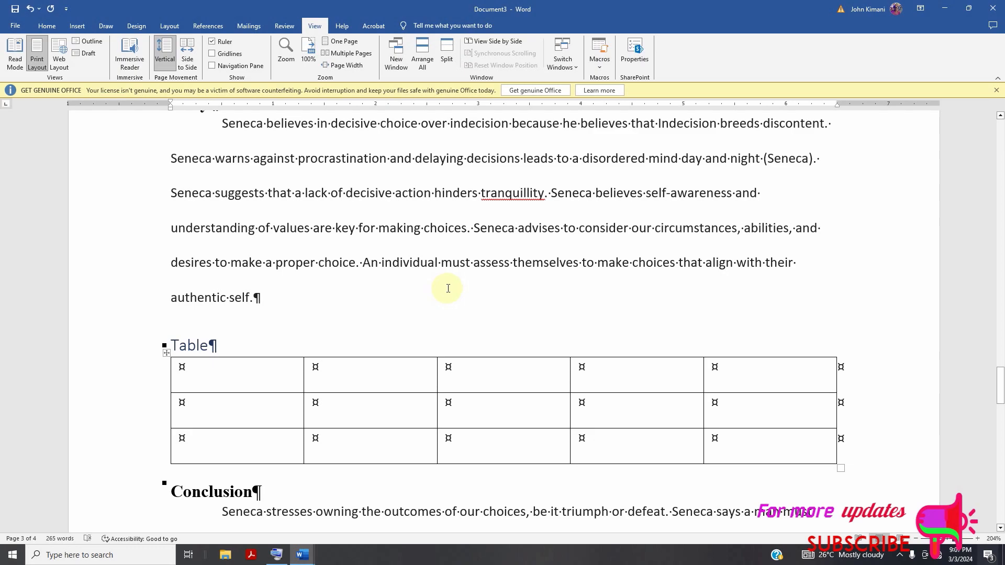
Examine the available PDF, macro, drawing, document design, page layout and reference options.
left_click(372, 25)
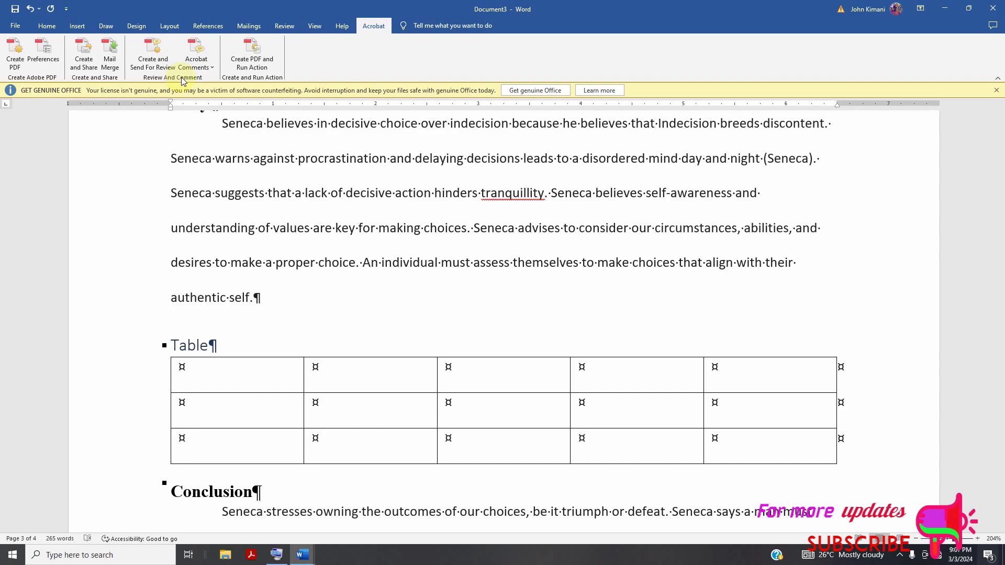
scroll(285, 64, "up", 2)
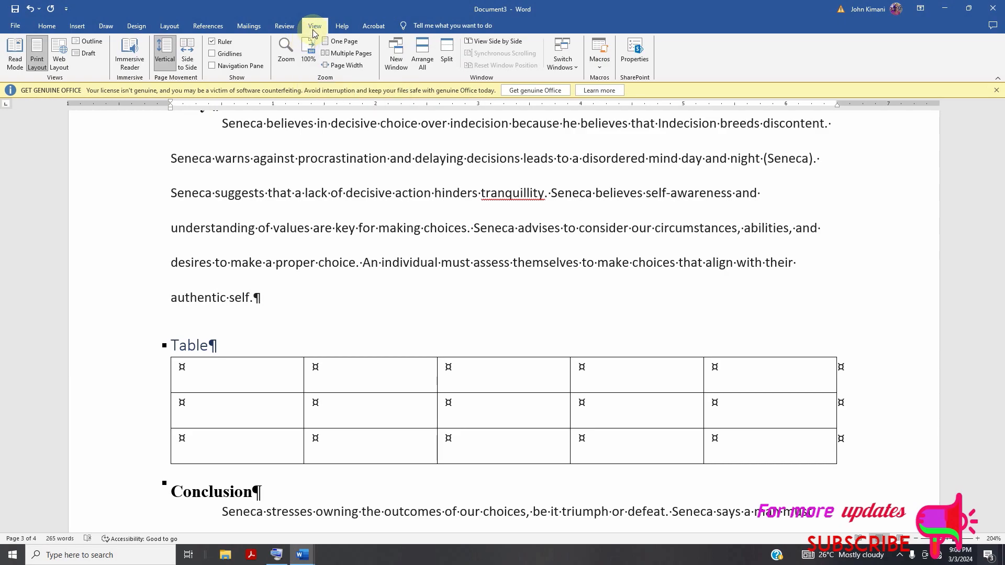
left_click(596, 68)
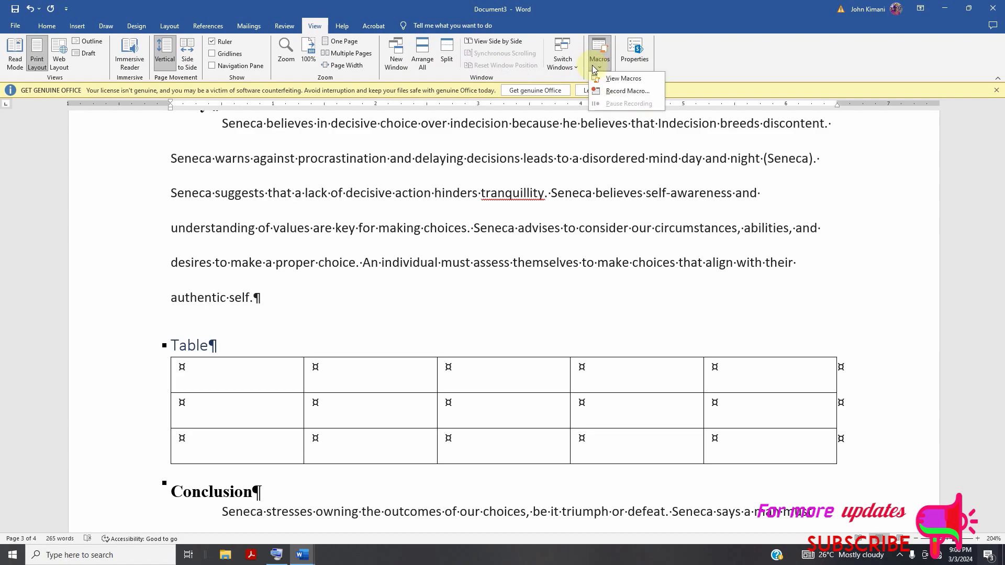
left_click(596, 64)
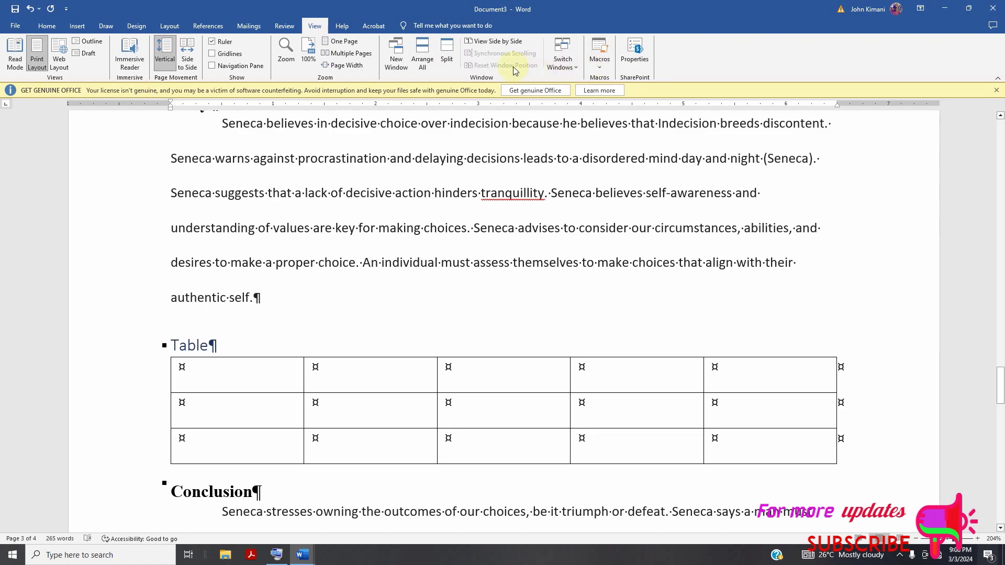
left_click(108, 26)
left_click(132, 26)
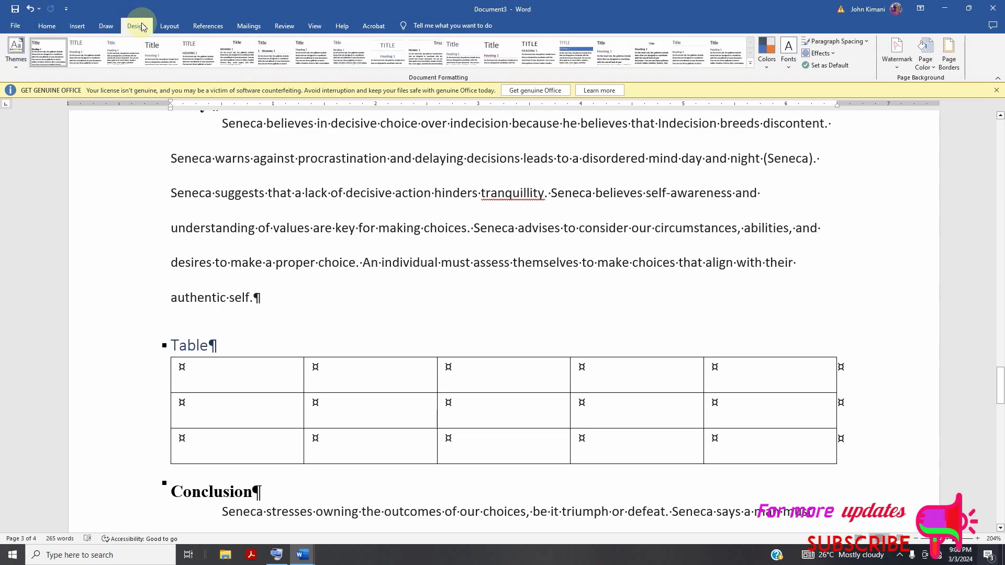
left_click(178, 29)
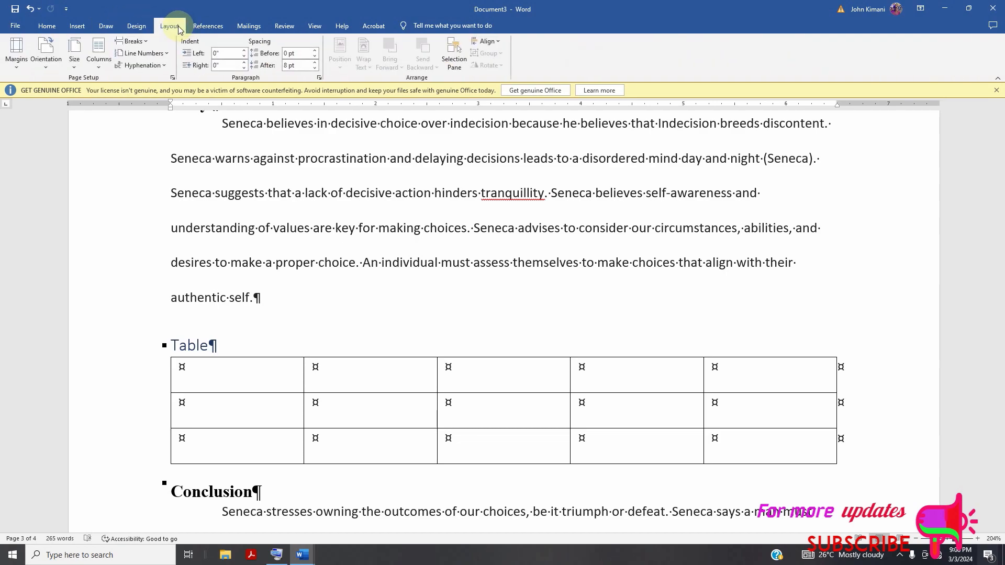
left_click(208, 29)
left_click(57, 30)
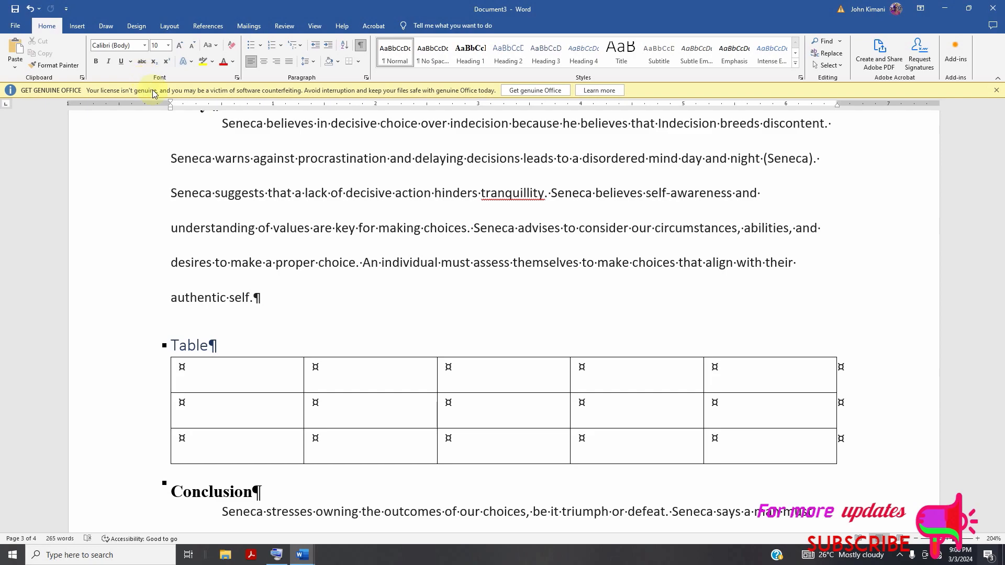
Add a new paragraph reading "According to Seneca," below the Introduction paragraph that ends with "psyche.".
scroll(450, 293, "up", 3)
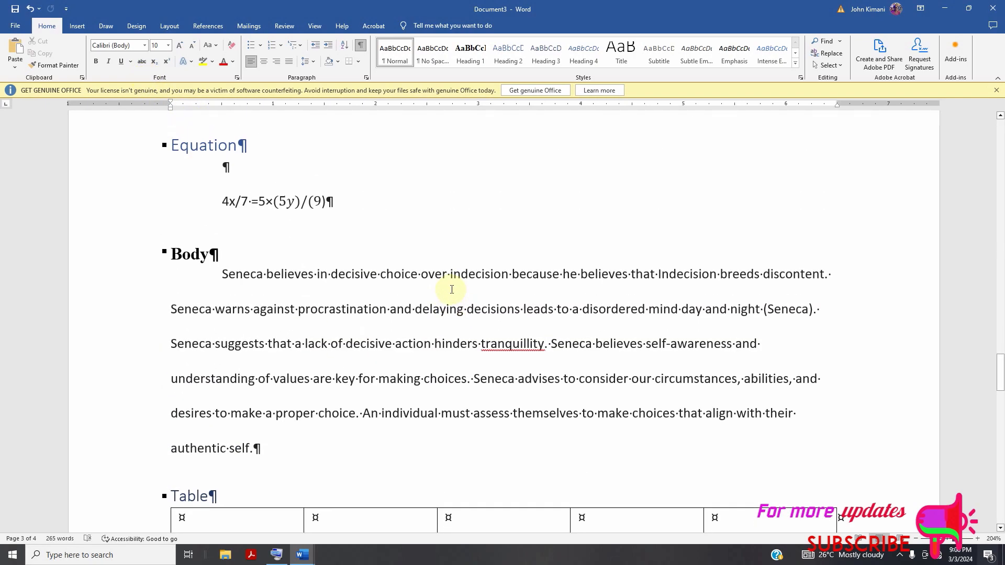
scroll(452, 289, "up", 6)
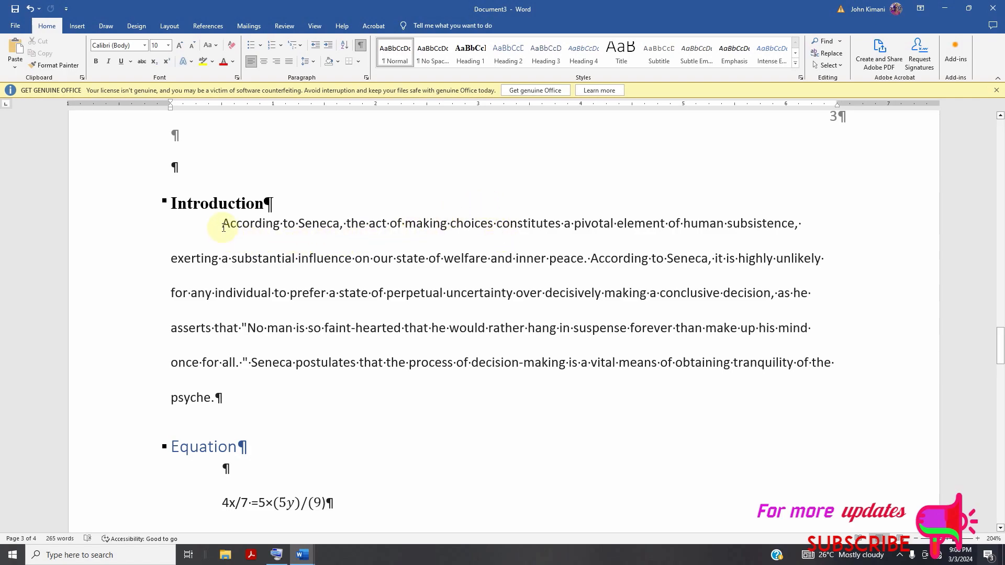
scroll(255, 298, "down", 2)
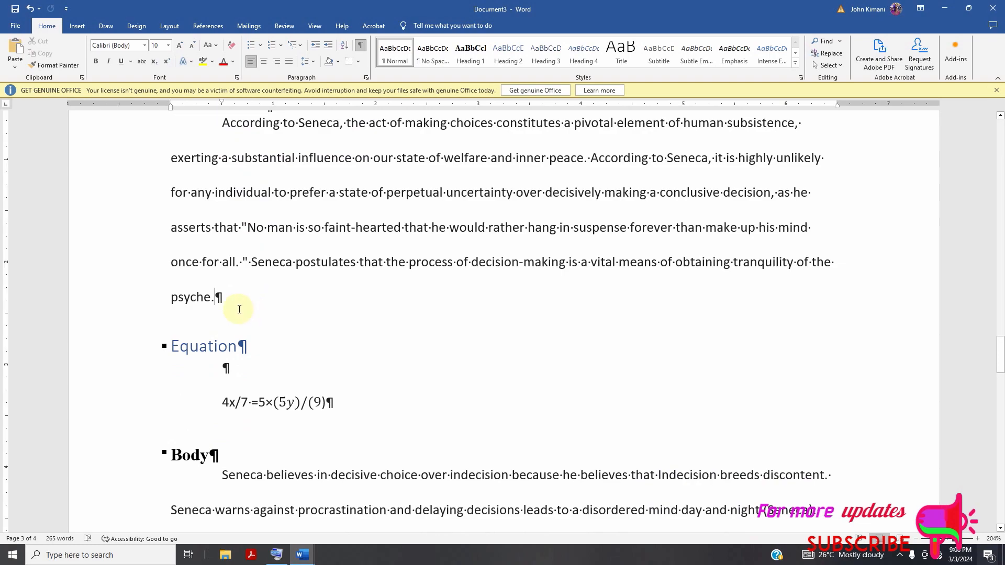
key("Return")
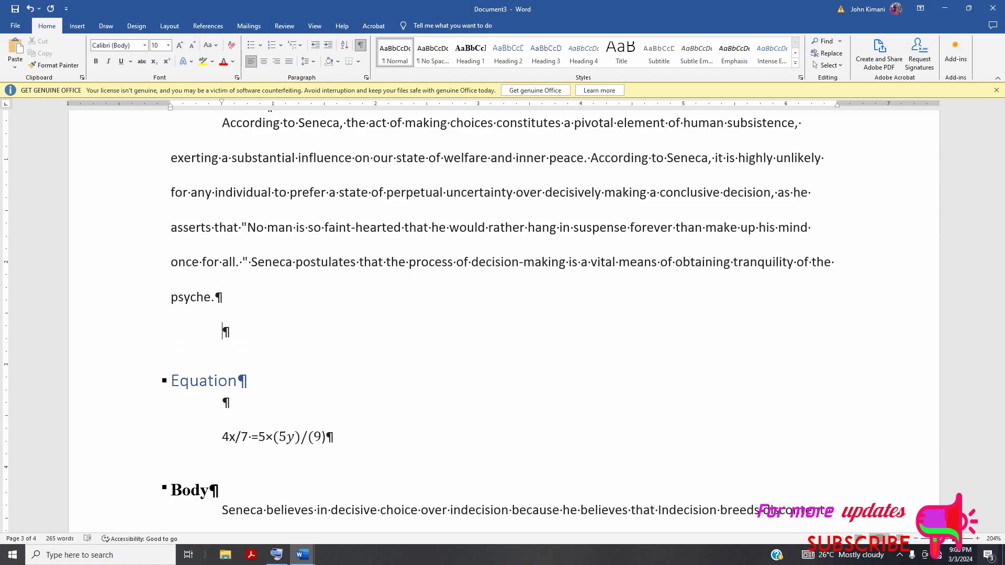
left_click(216, 46)
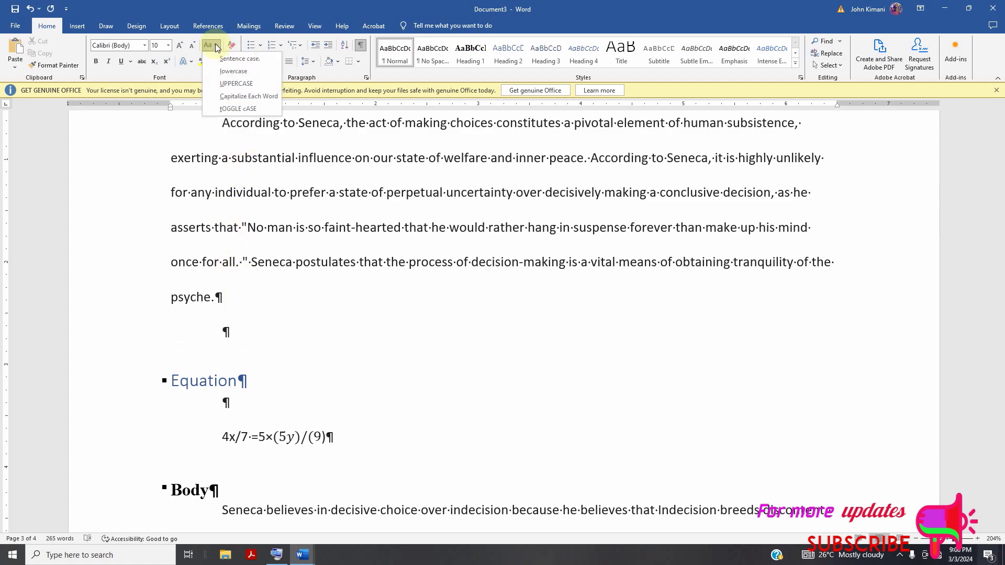
left_click(236, 84)
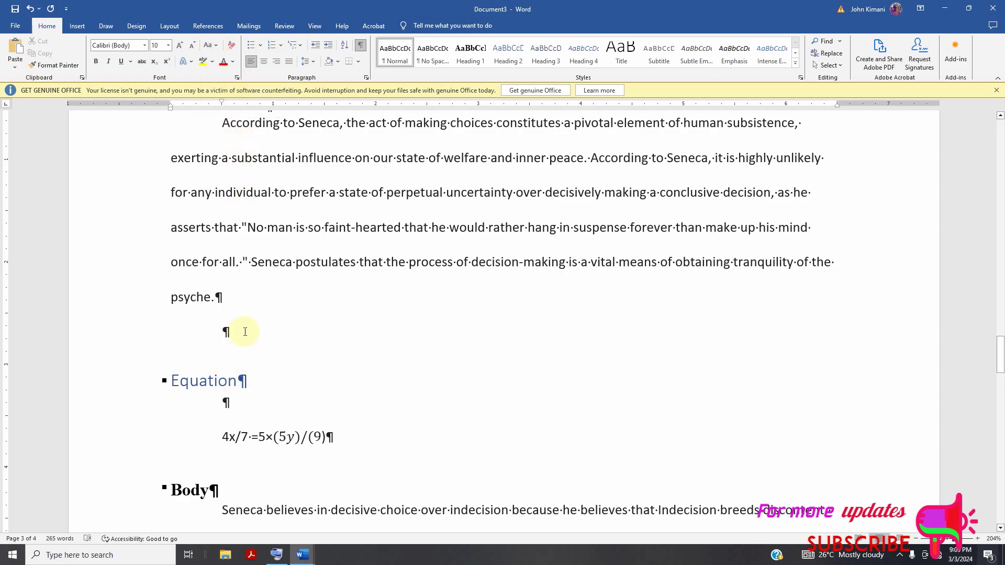
type("Accor")
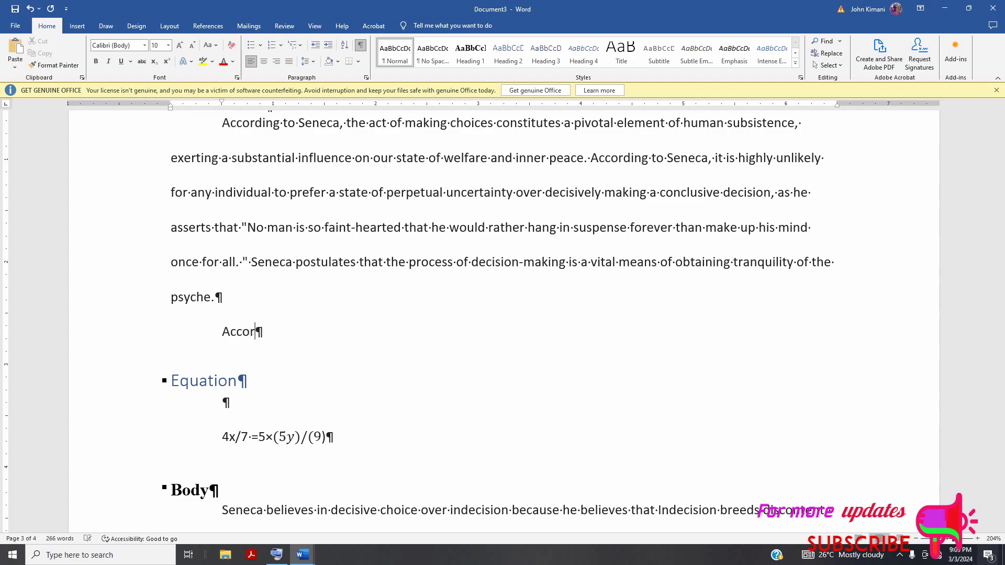
type("ding to seneca")
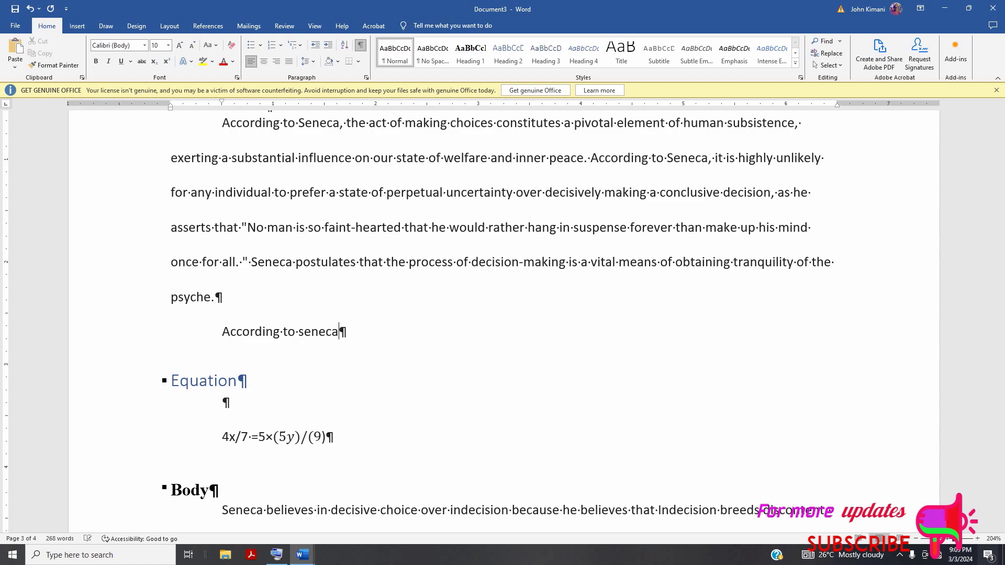
type(",")
Change the case of the "According to Seneca," line to UPPERCASE and then to Capitalize Each Word.
triple_click(259, 332)
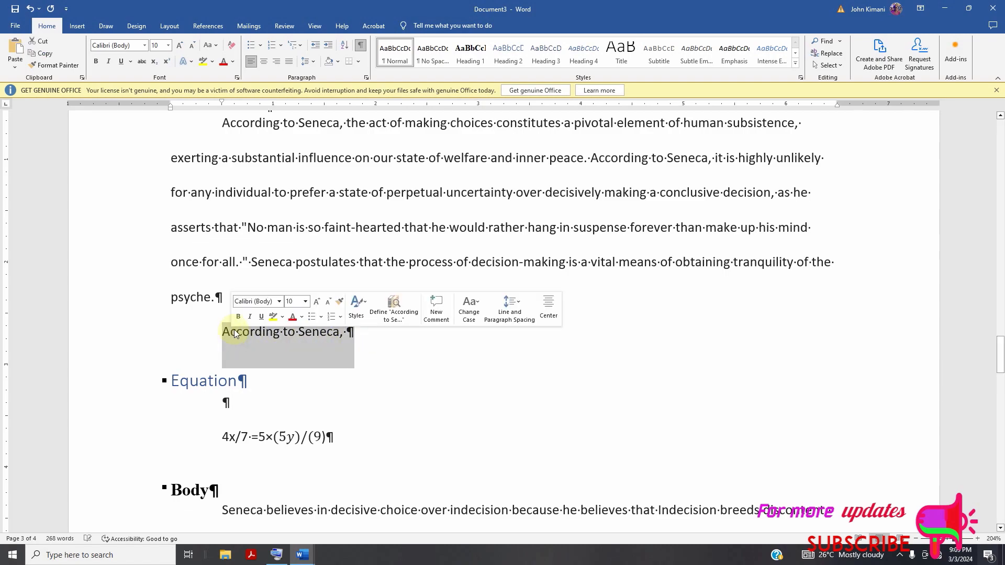
left_click(208, 45)
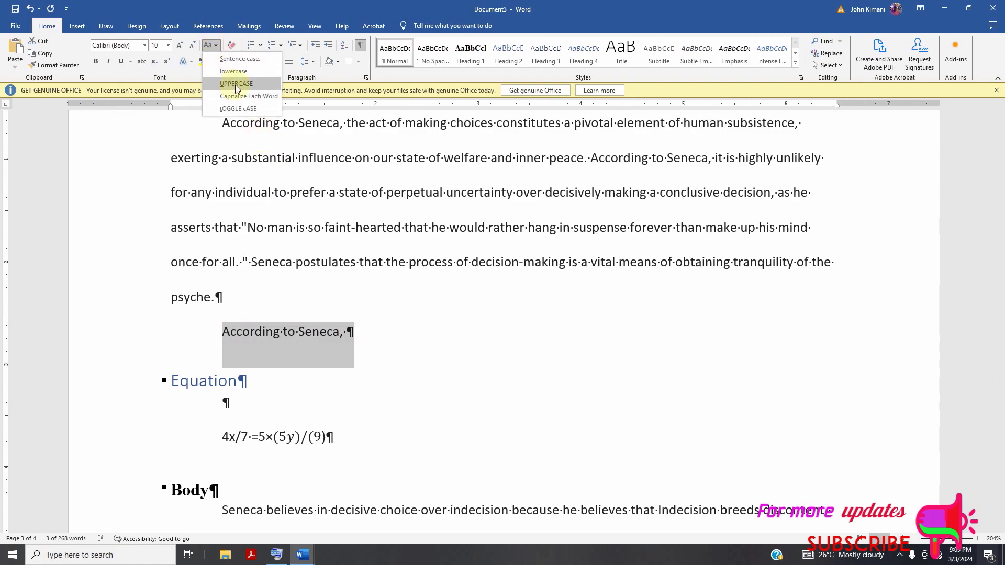
left_click(235, 85)
left_click(208, 45)
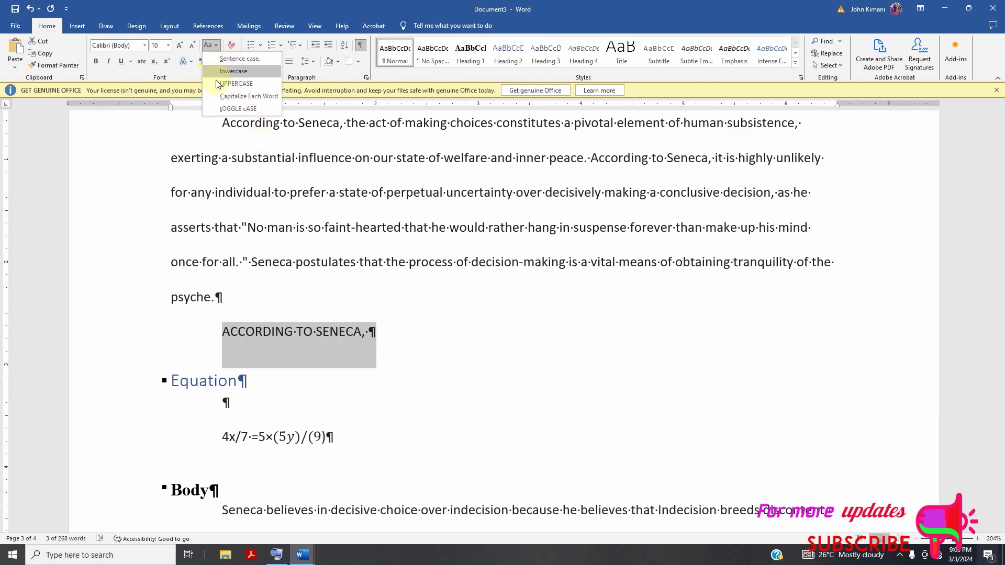
left_click(224, 97)
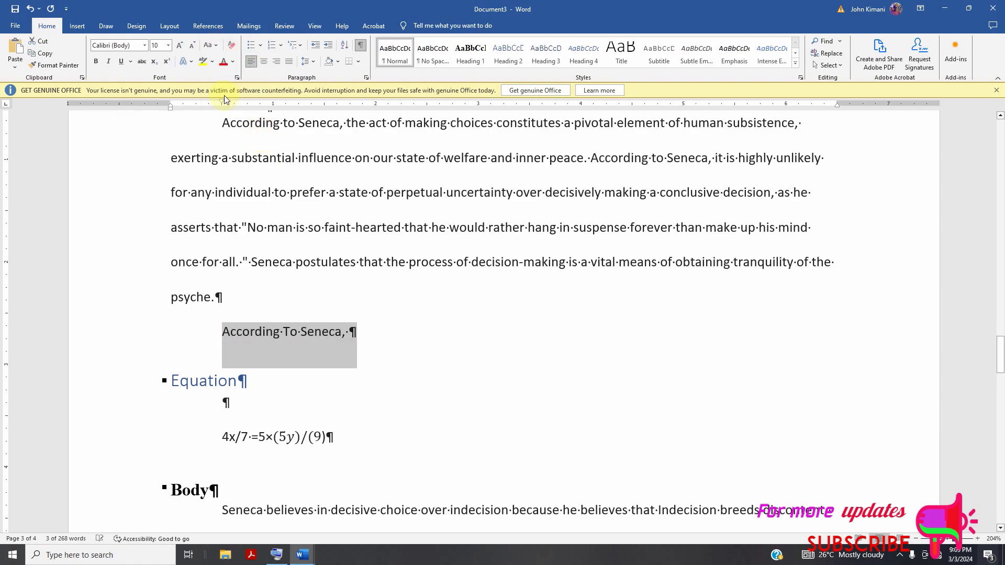
left_click(234, 347)
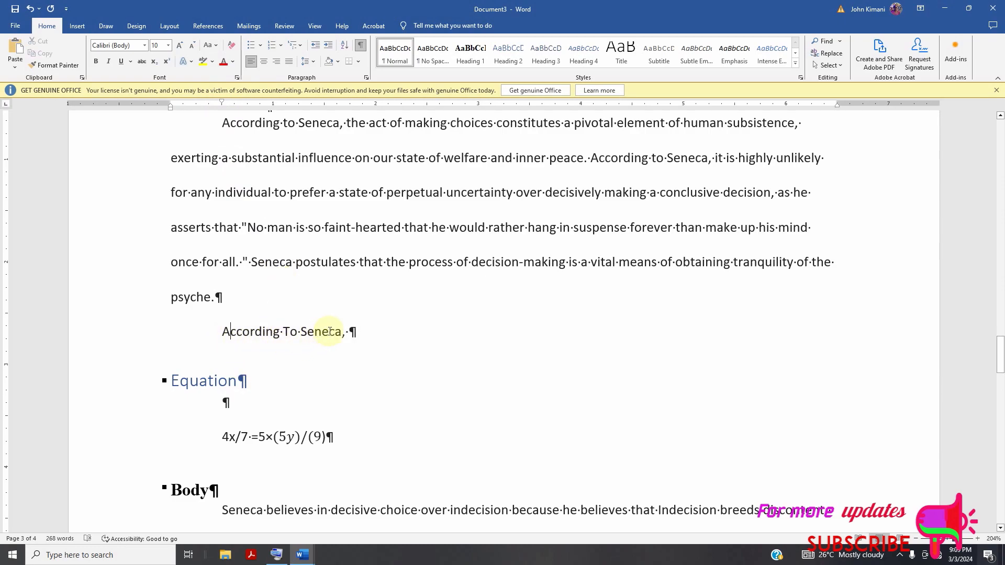
Apply tOGGLE cASE to the whole line above the "Equation" heading.
triple_click(224, 331)
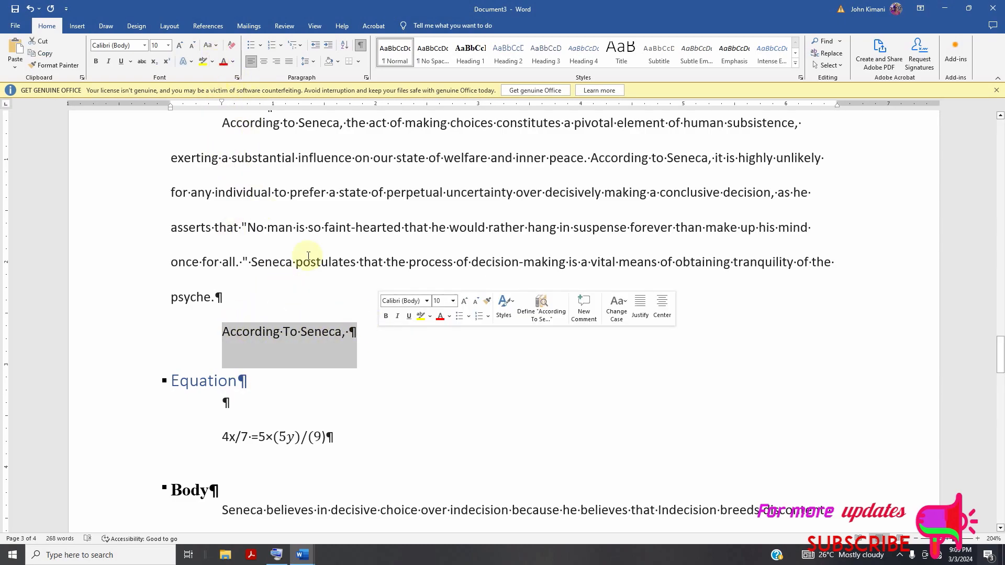
left_click(221, 48)
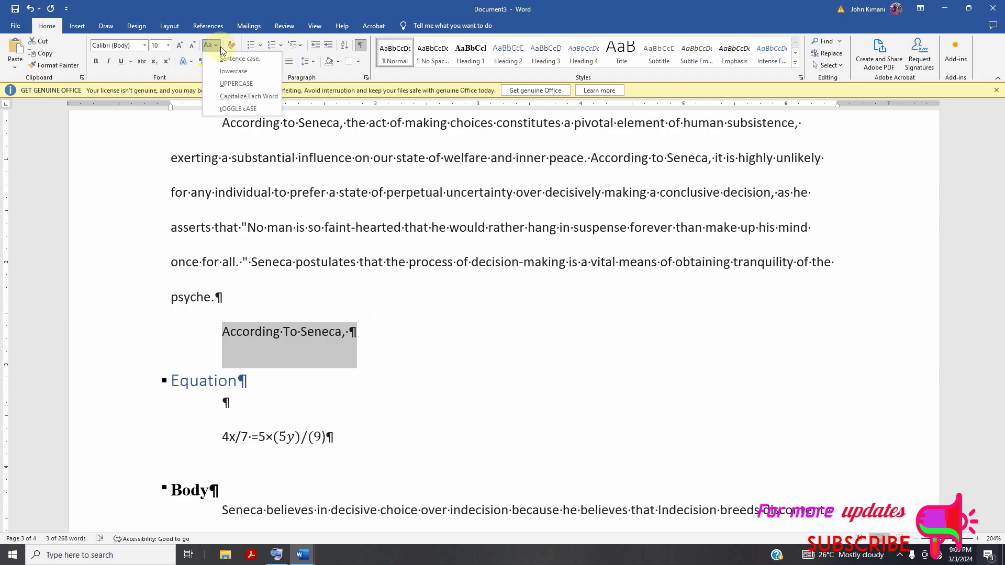
left_click(238, 109)
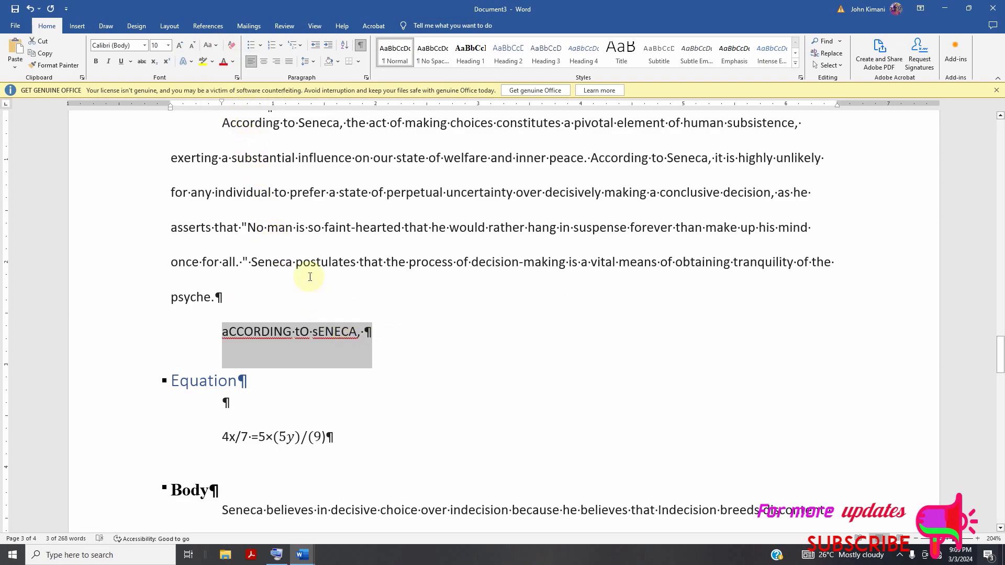
Change the selected line above the "Equation" heading to Sentence case.
left_click(209, 45)
left_click(233, 61)
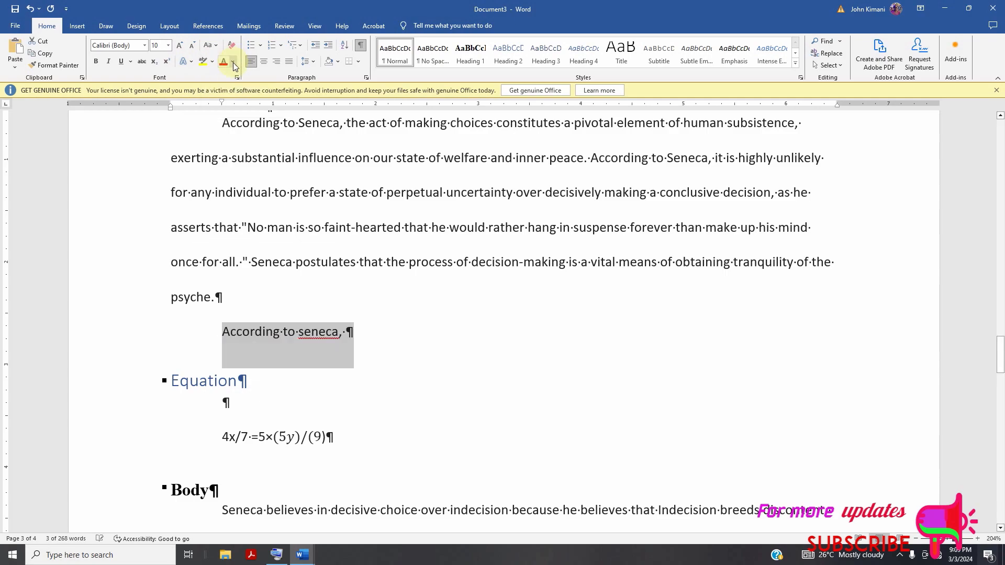
left_click(215, 46)
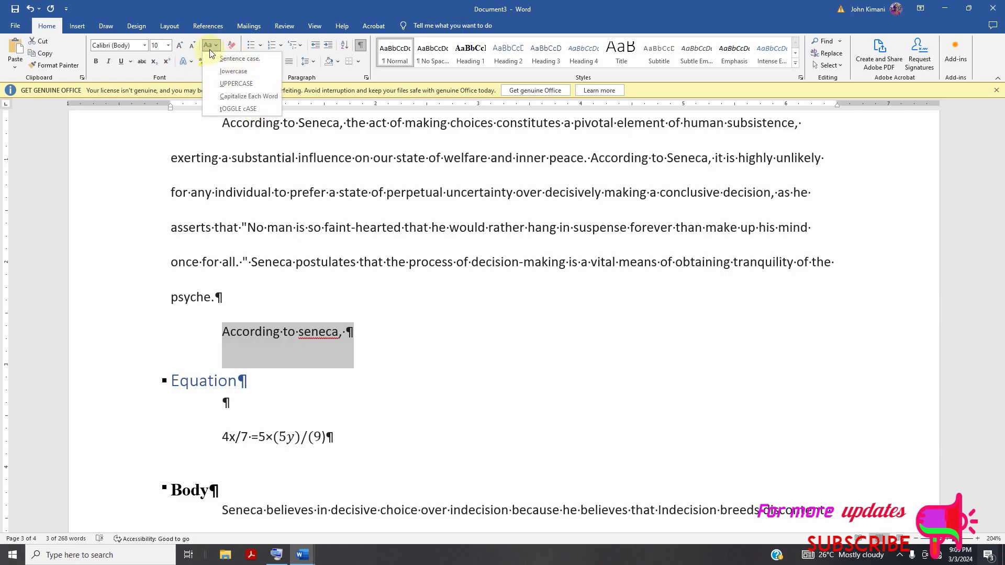
Enlarge the selected line's font stepwise to 16 pt, then reduce it stepwise to 11 pt.
left_click(181, 46)
left_click(182, 47)
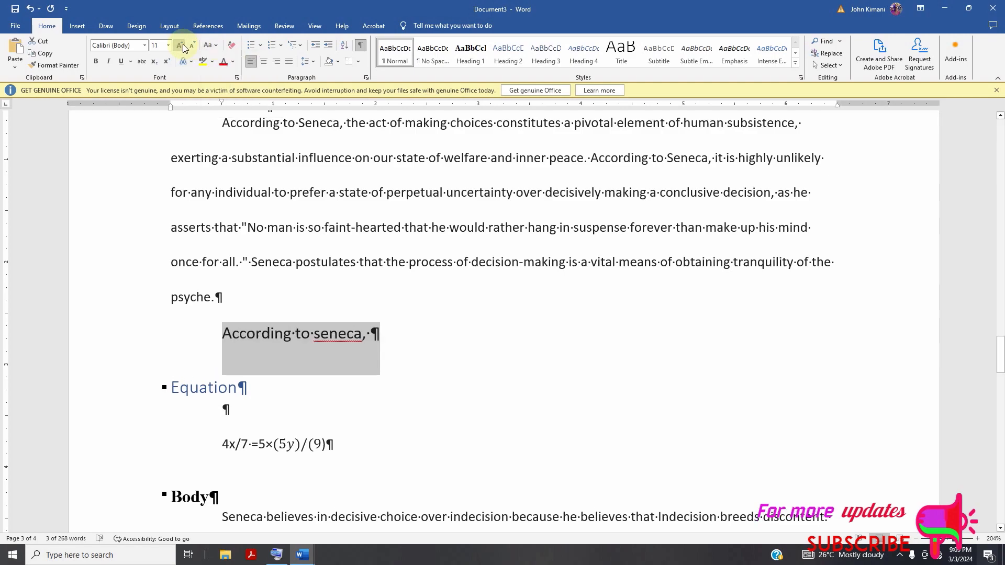
left_click(180, 46)
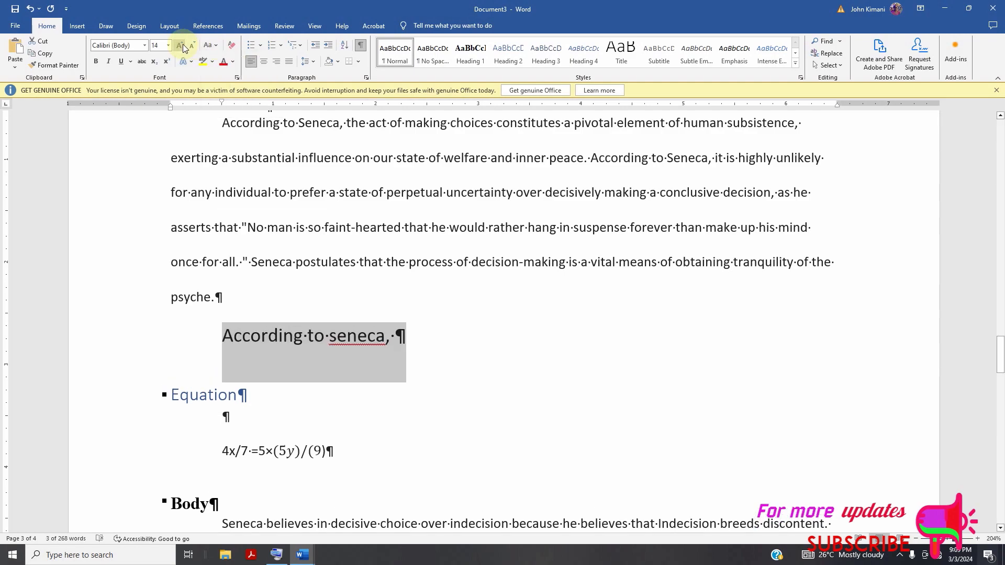
left_click(180, 46)
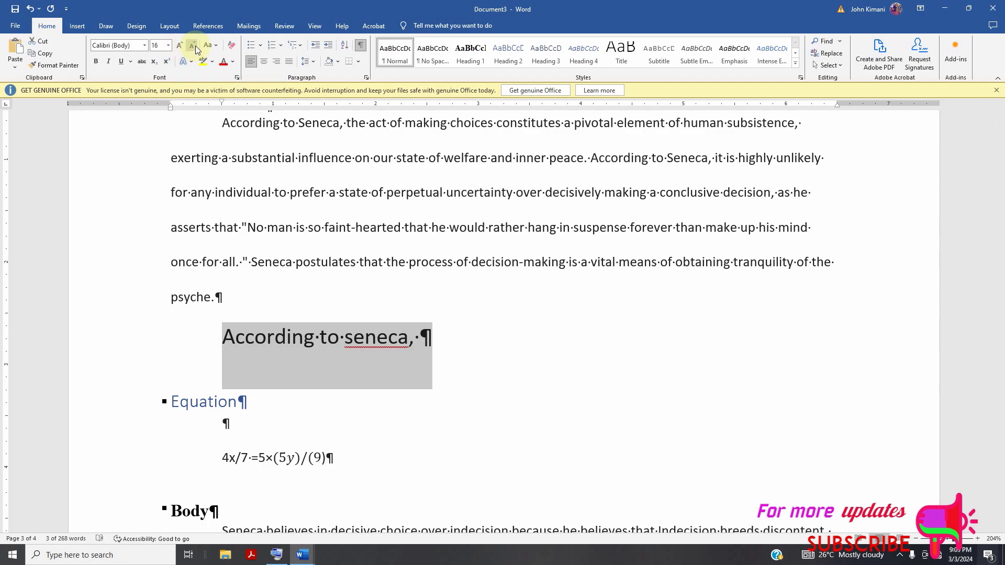
left_click(194, 47)
left_click(195, 48)
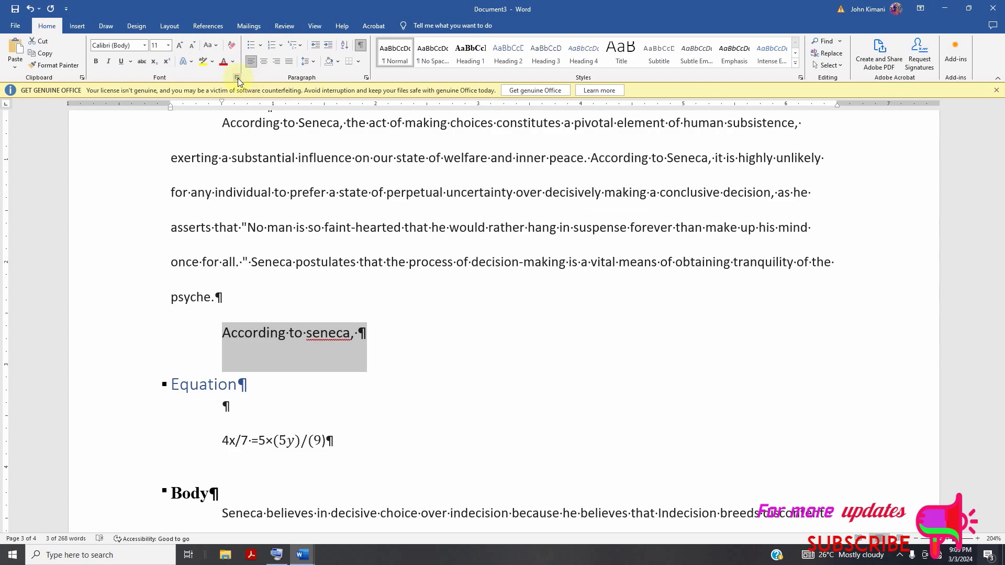
Review the selected line's indents and spacing settings and its line and page break options, leaving them unchanged.
left_click(364, 78)
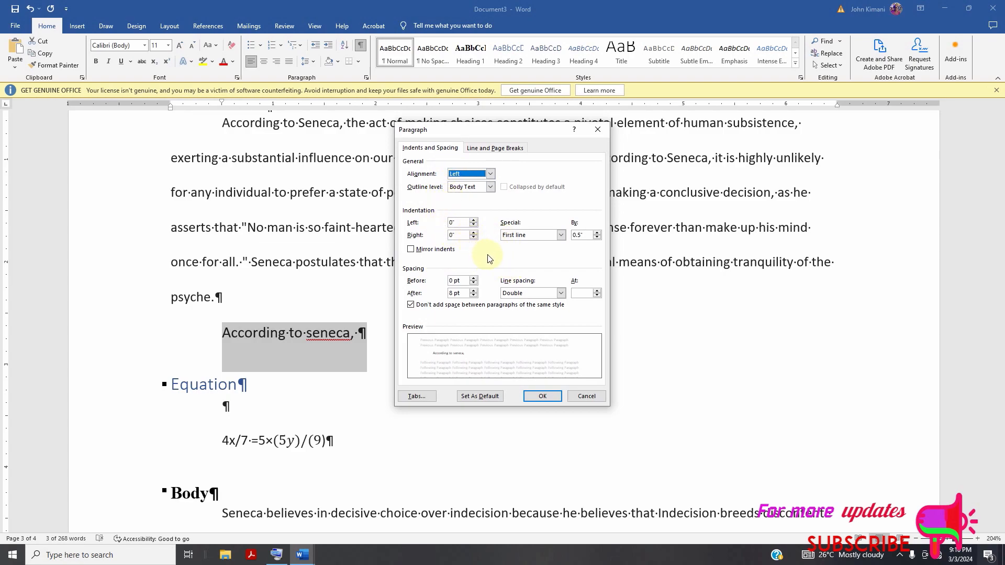
left_click(500, 148)
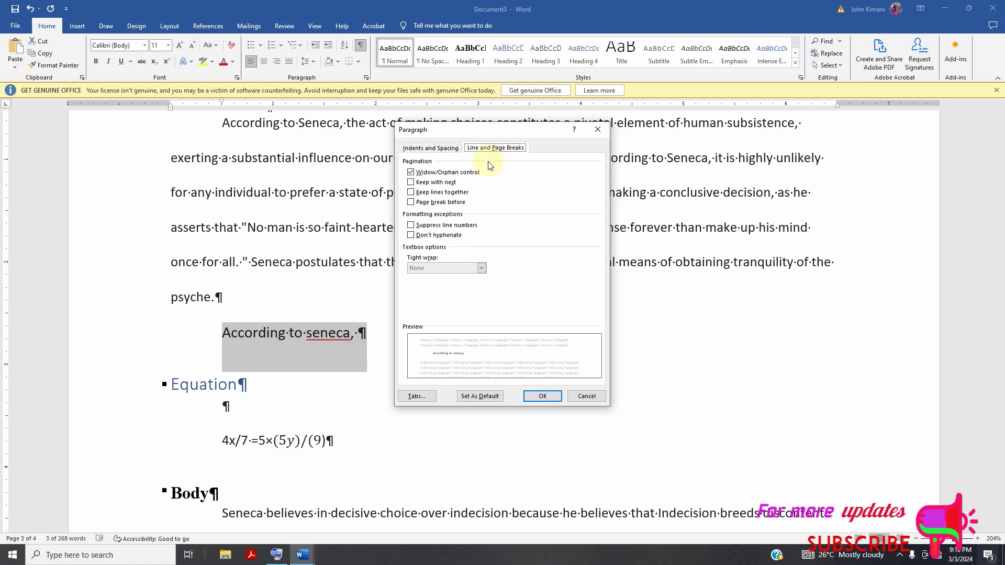
left_click(423, 149)
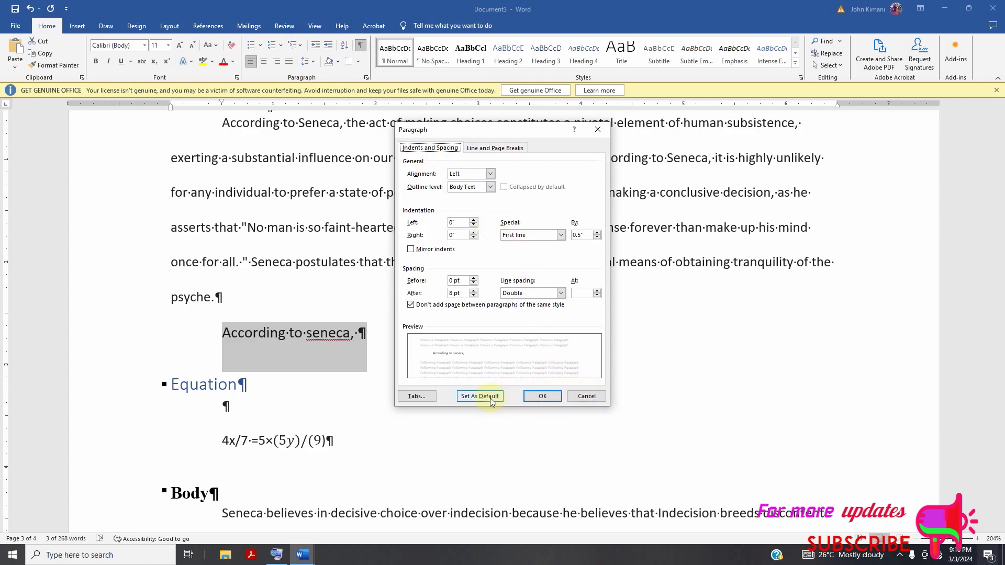
left_click(580, 397)
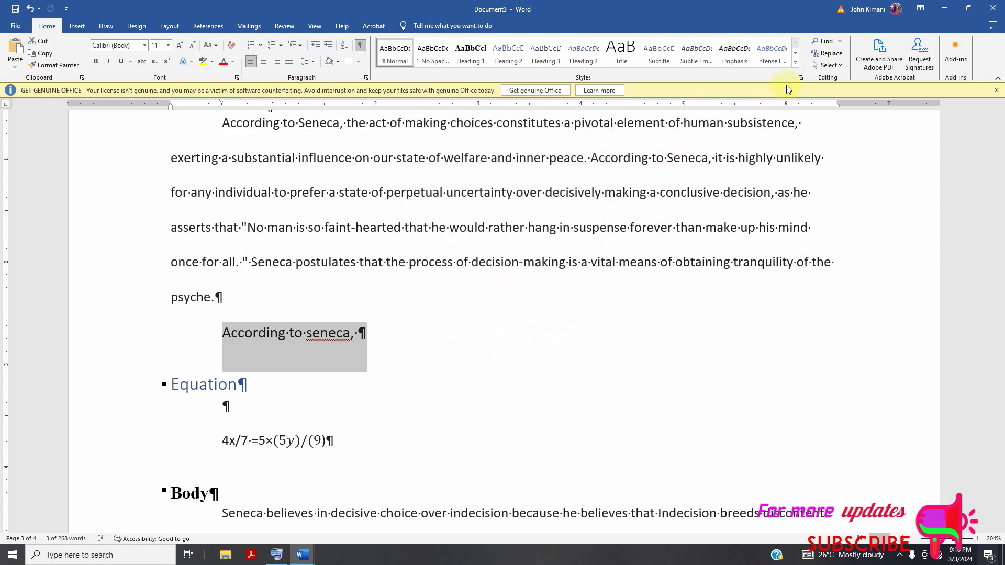
Examine the full list of paragraph and character styles, deselect the line above the "Equation" heading, and close the list.
left_click(800, 78)
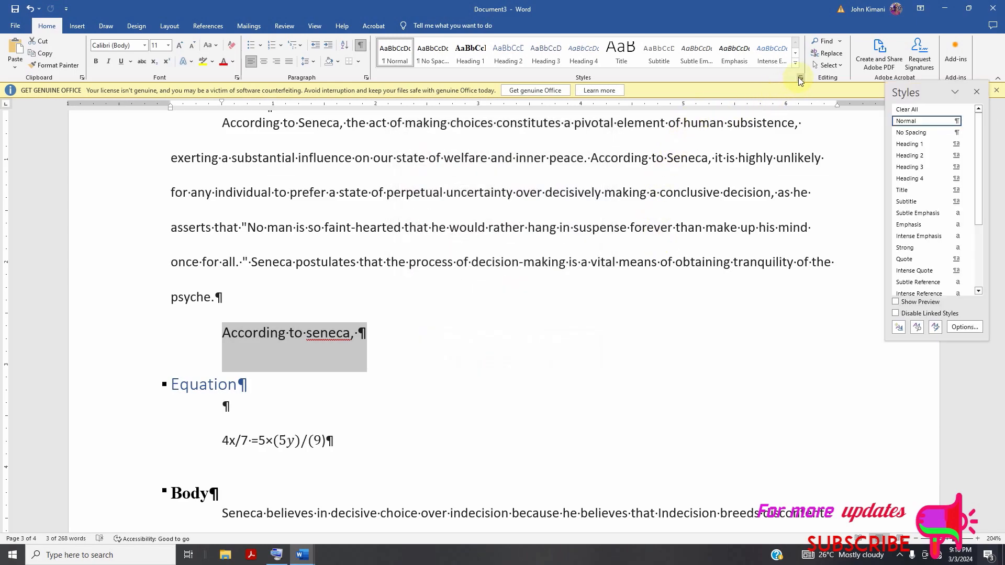
left_click(564, 123)
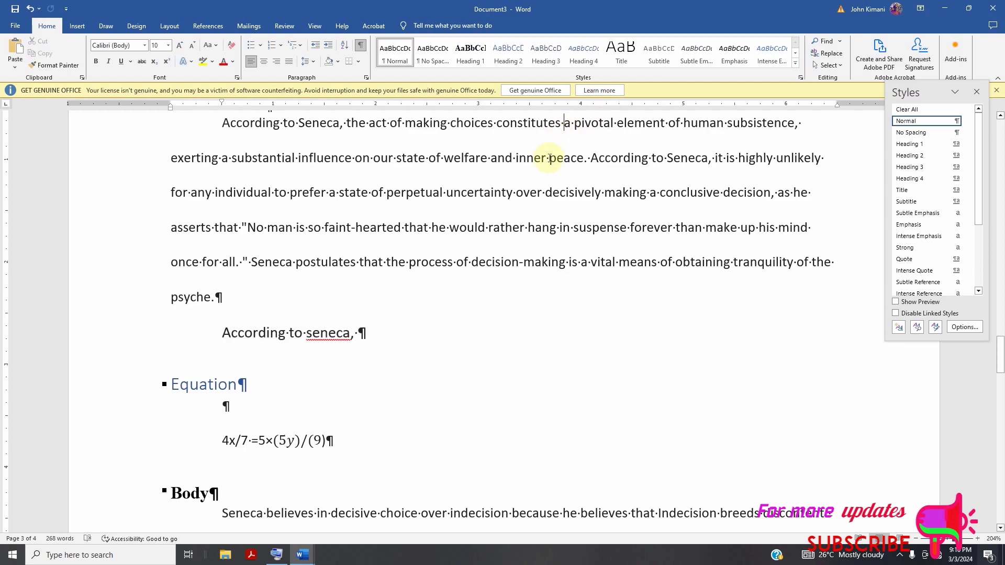
left_click(977, 92)
Look over the whole document, from the Conclusion section back through the Introduction and table of contents to the first page.
scroll(273, 304, "down", 7)
scroll(302, 317, "down", 14)
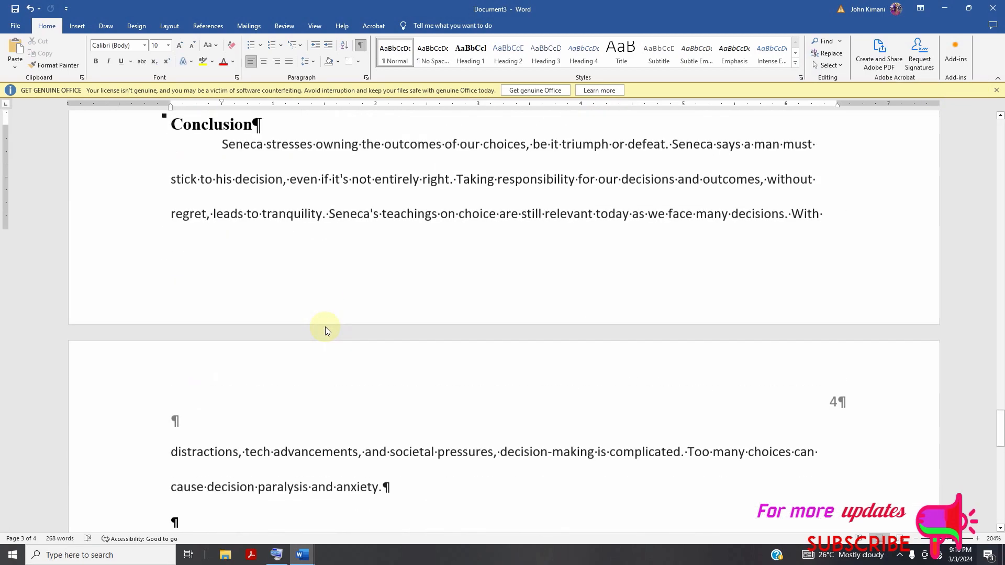
scroll(349, 326, "up", 15)
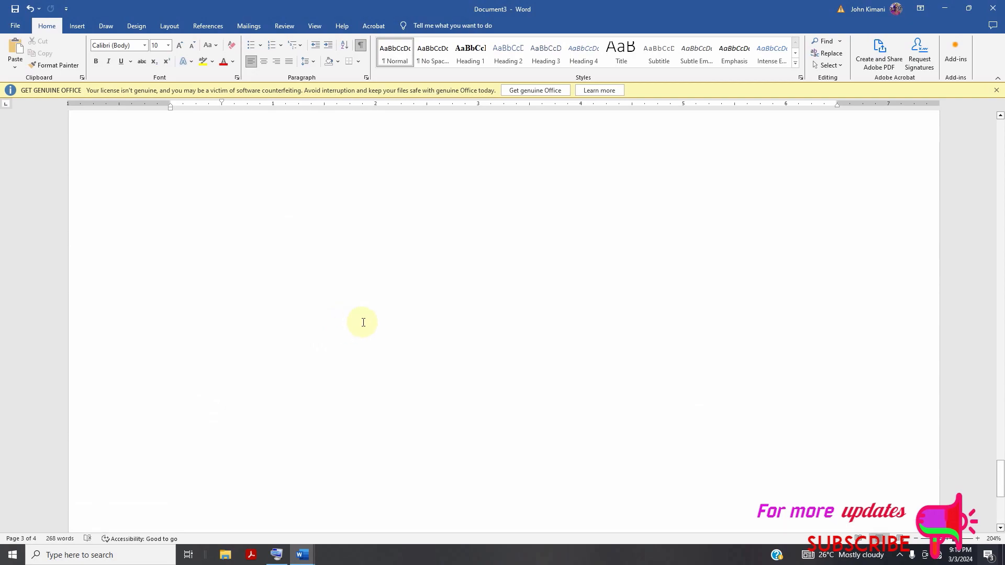
scroll(369, 321, "up", 15)
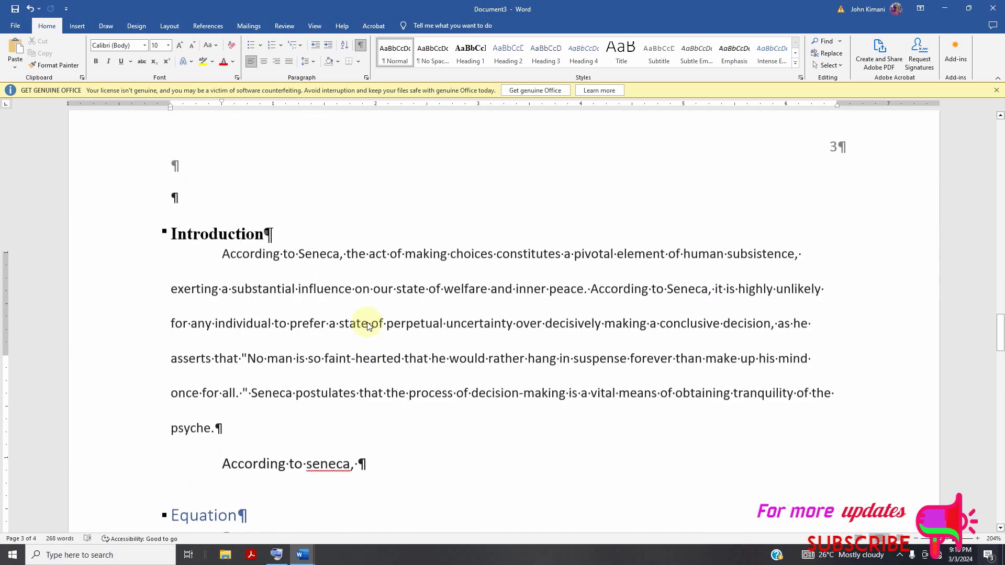
scroll(372, 319, "up", 15)
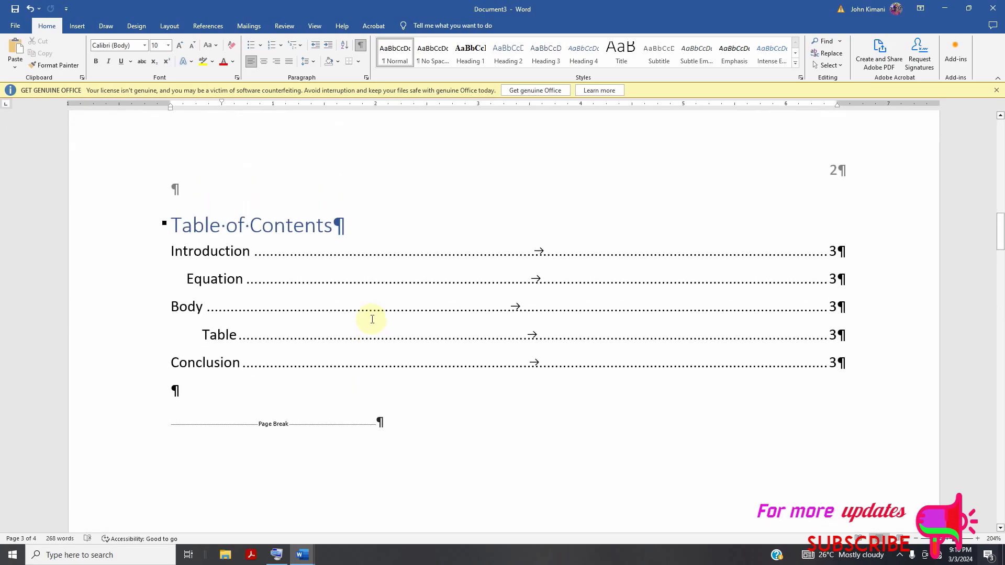
scroll(433, 306, "up", 5)
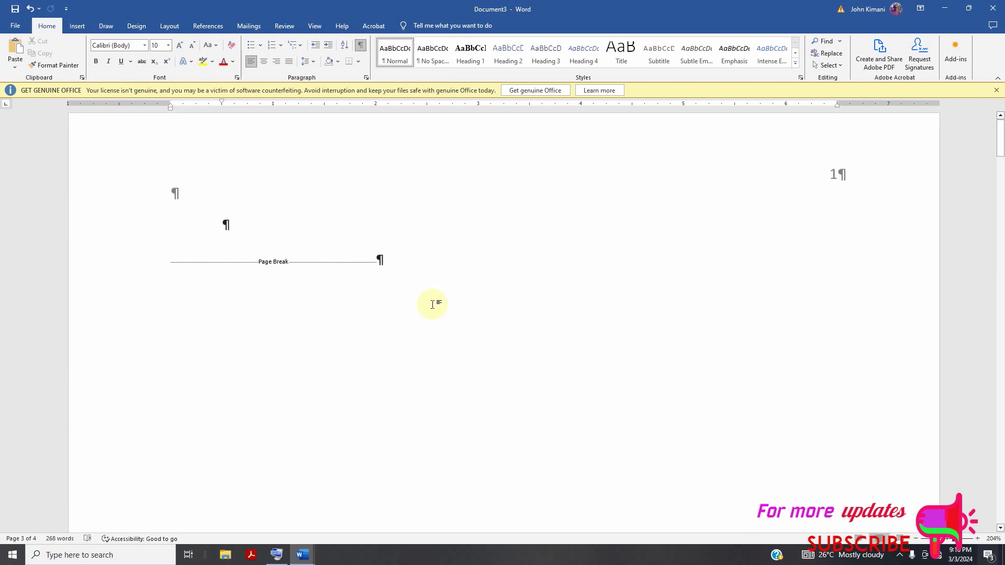
scroll(922, 375, "down", 3)
scroll(791, 333, "down", 3)
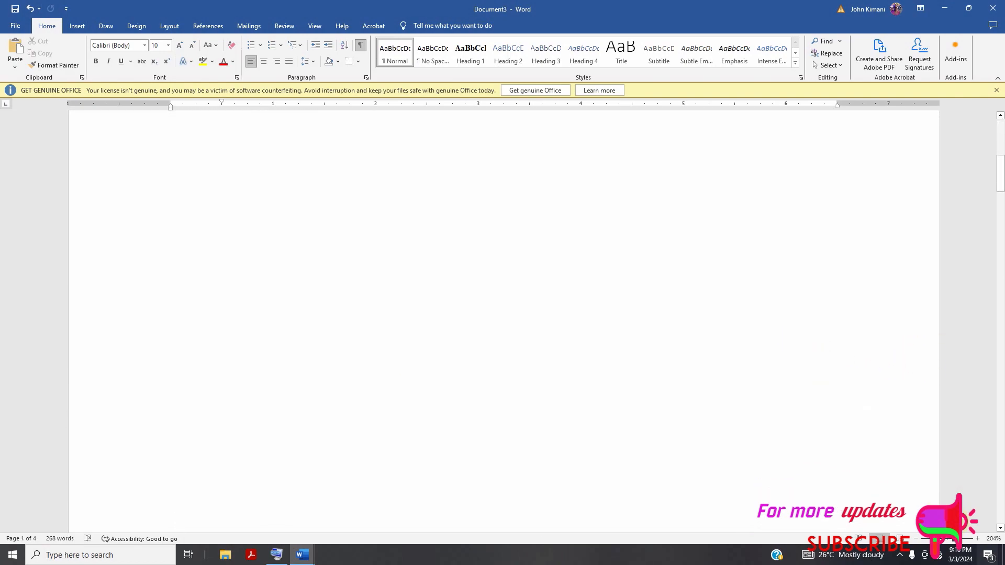
left_click(899, 555)
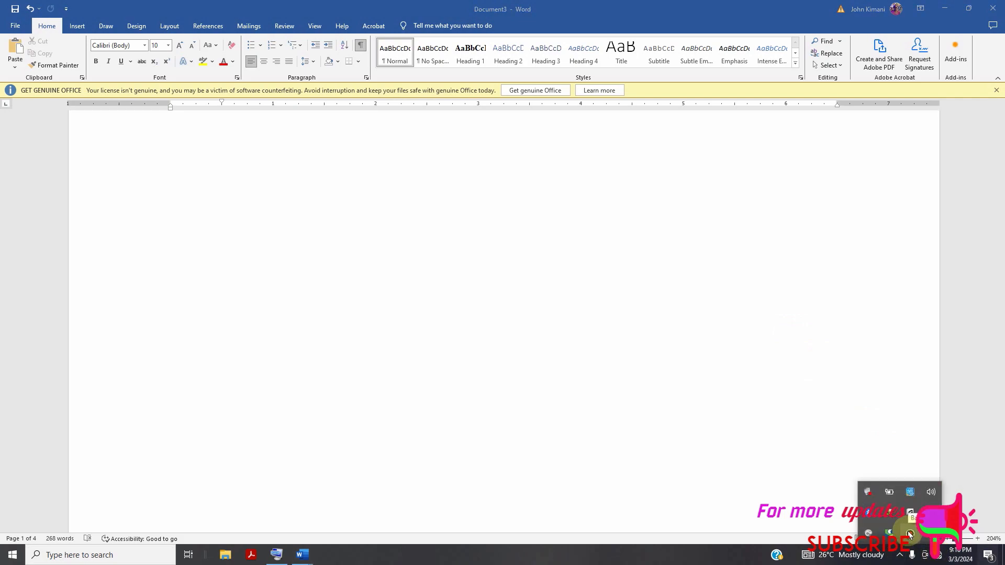
left_click(911, 534)
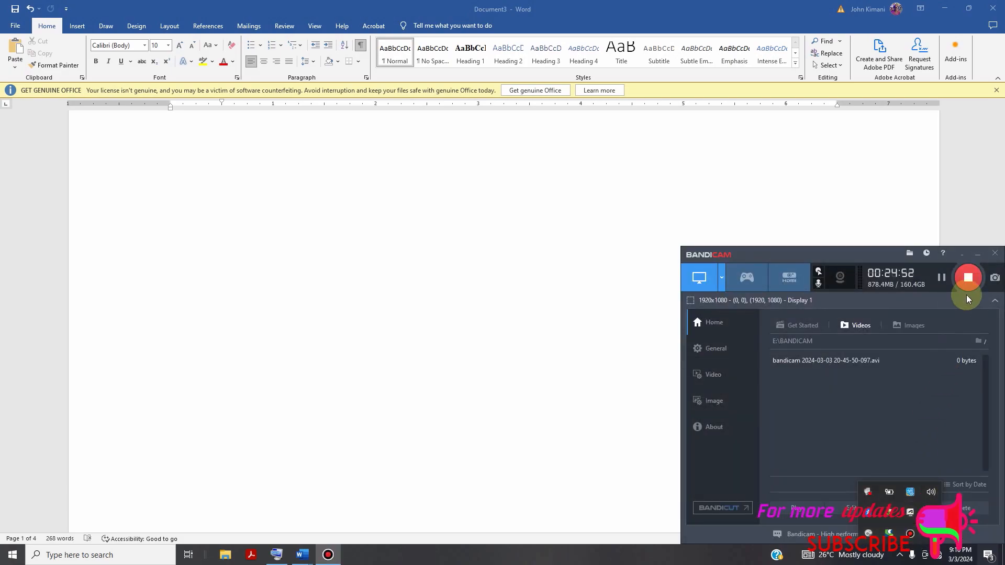
left_click(968, 280)
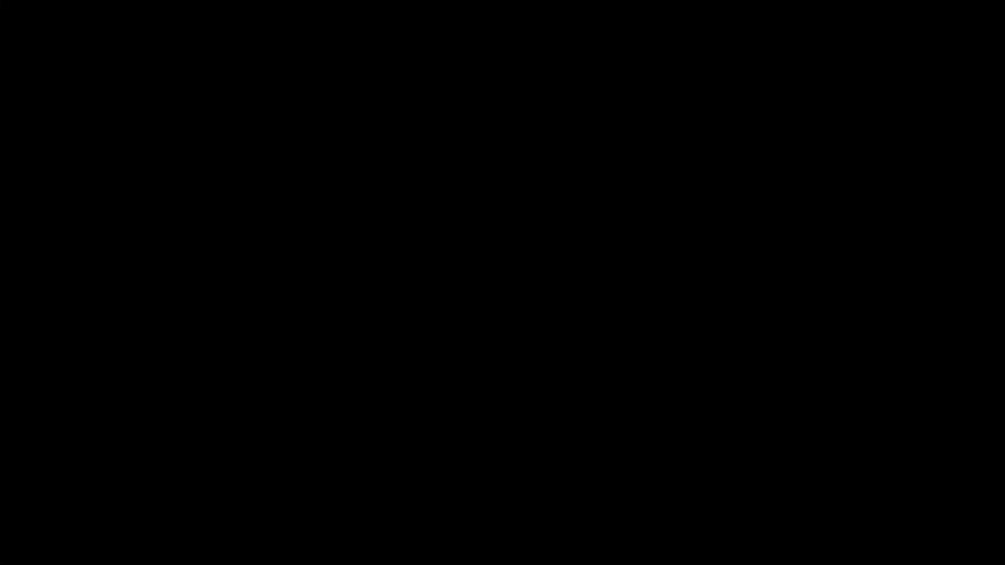